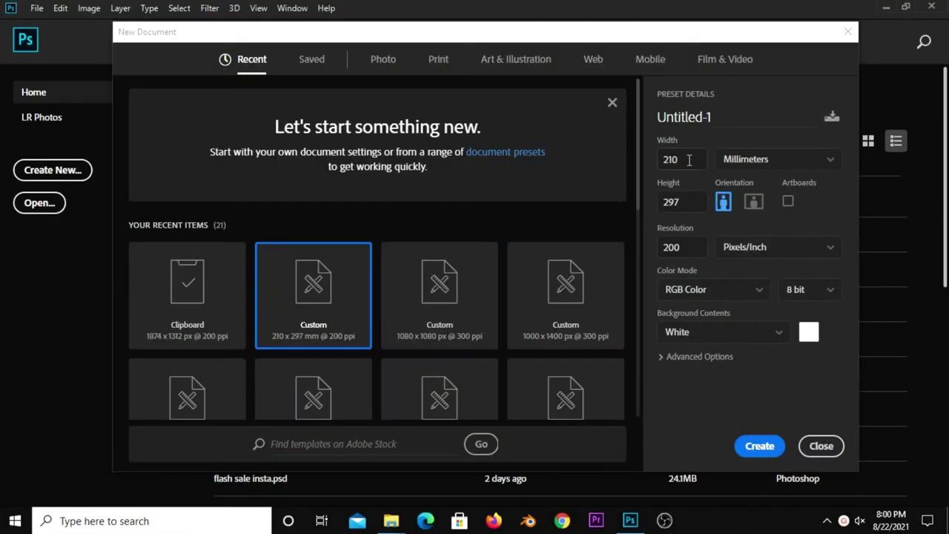
Create a portrait Untitled-1 document of 210 × 297 mm at 200 pixels/inch
double_click(689, 160)
double_click(676, 201)
double_click(678, 247)
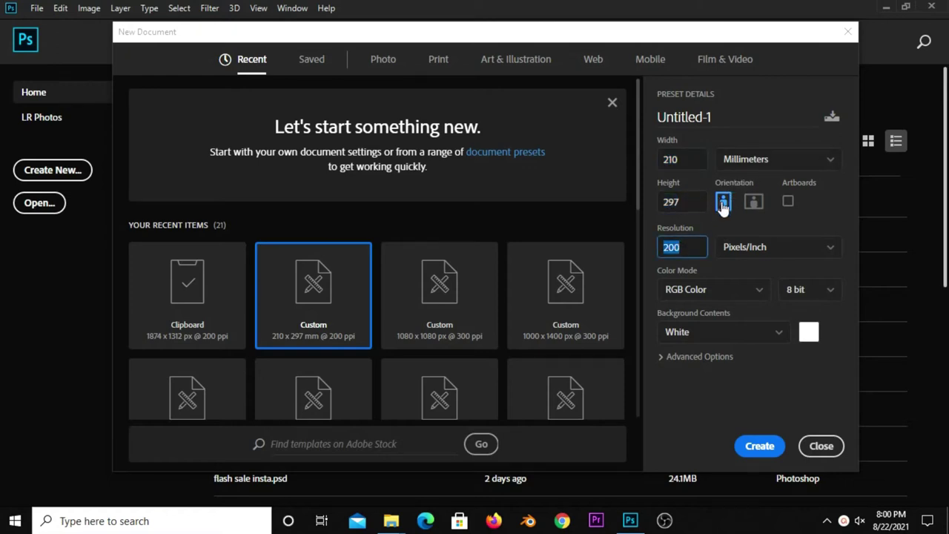
click(759, 448)
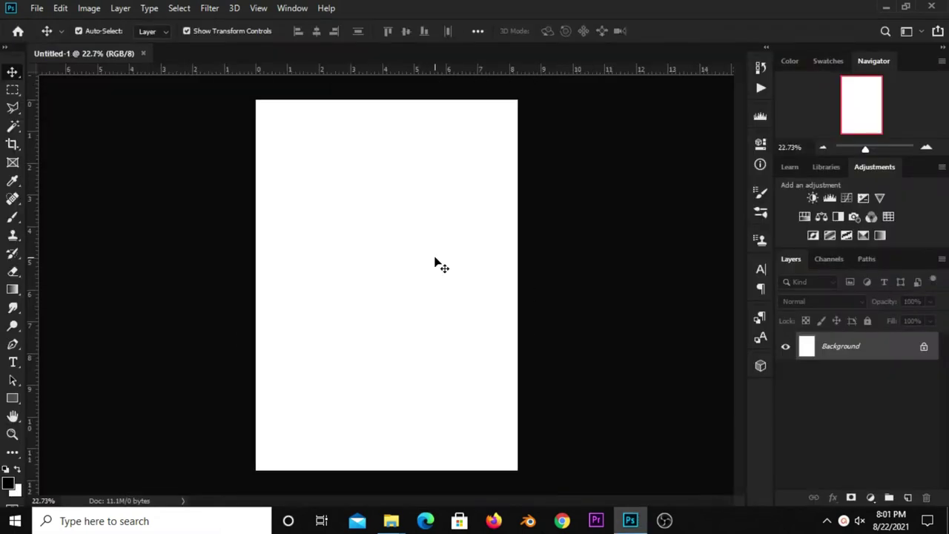
scroll(437, 264, up, 1)
Open honey post resources.psd and drag its mountains image to the top of the canvas
click(36, 8)
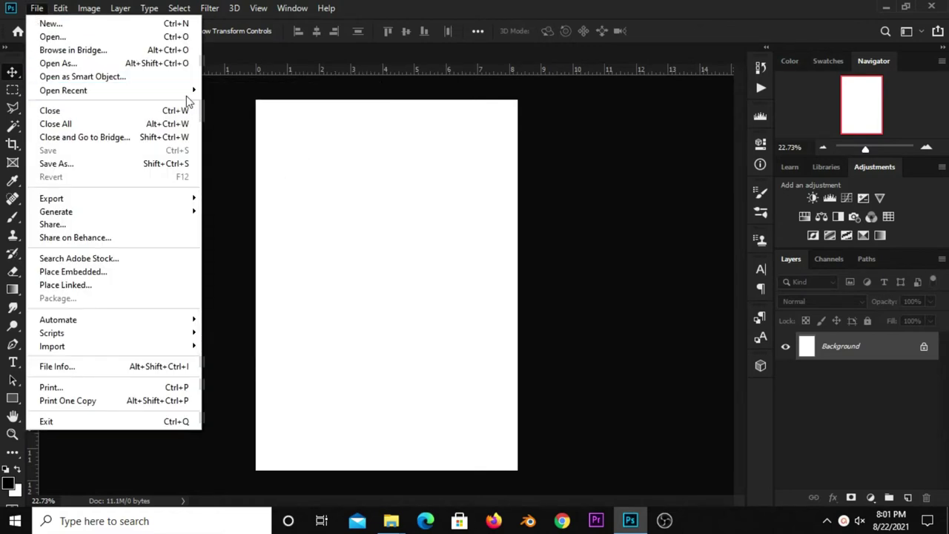
mouse_move(63, 90)
click(281, 104)
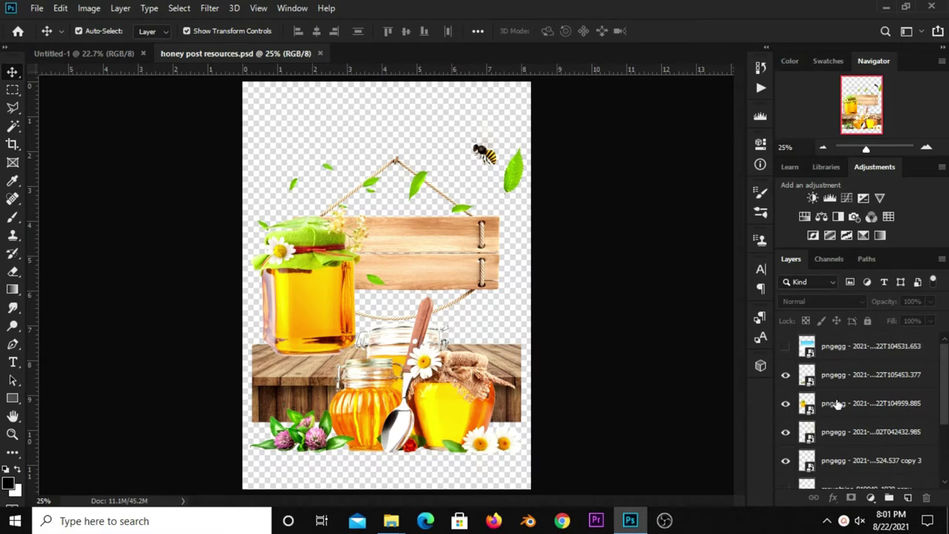
scroll(836, 404, down, 3)
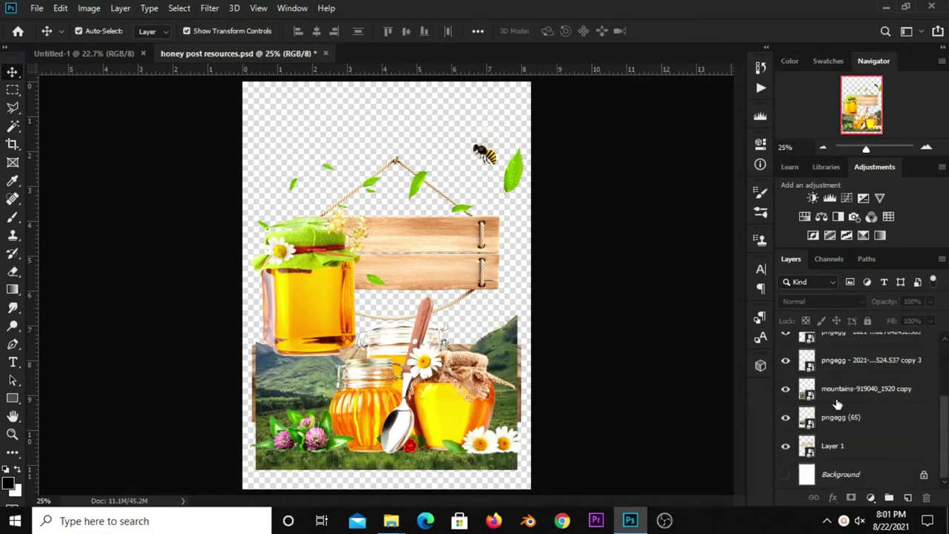
drag(489, 471, 455, 194)
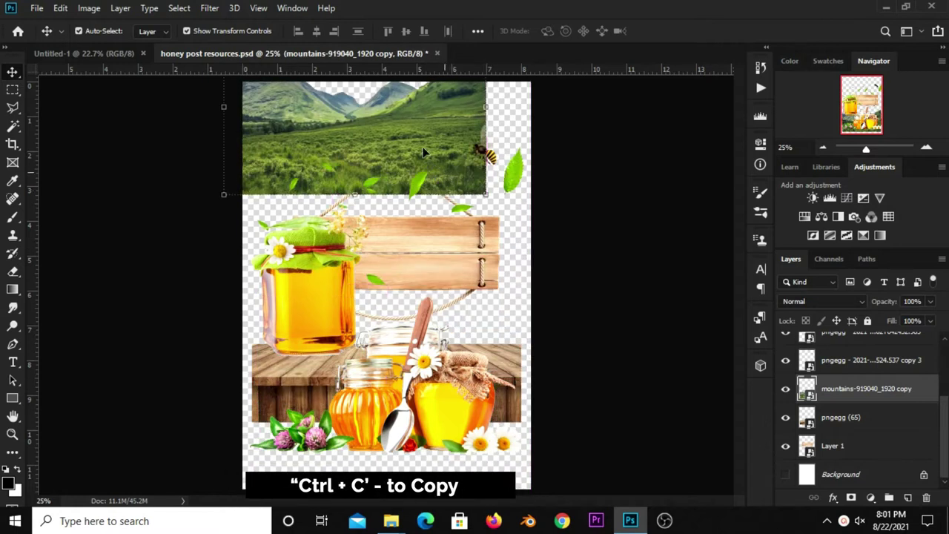
Paste the mountains into Untitled-1 and scale them to 156.83% across the full page width
click(119, 61)
key(ctrl+v)
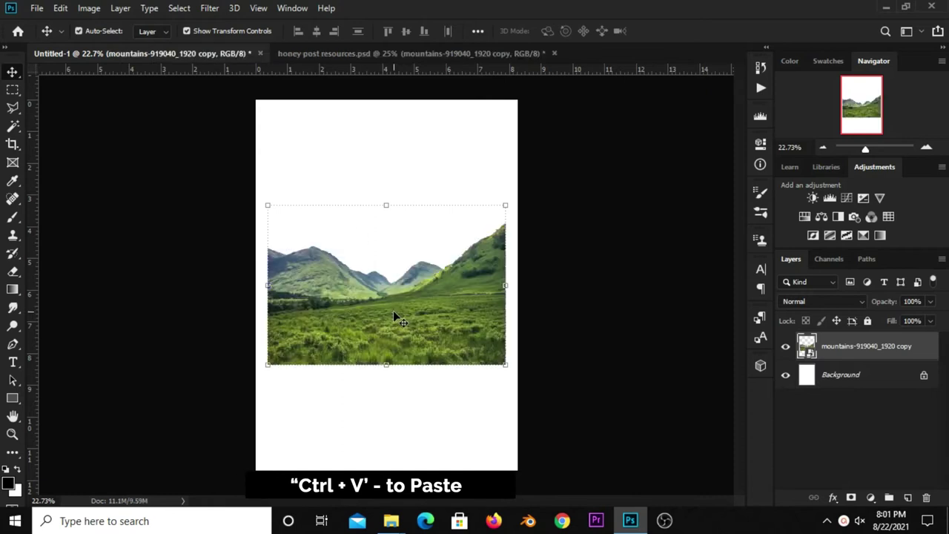
key(ctrl+t)
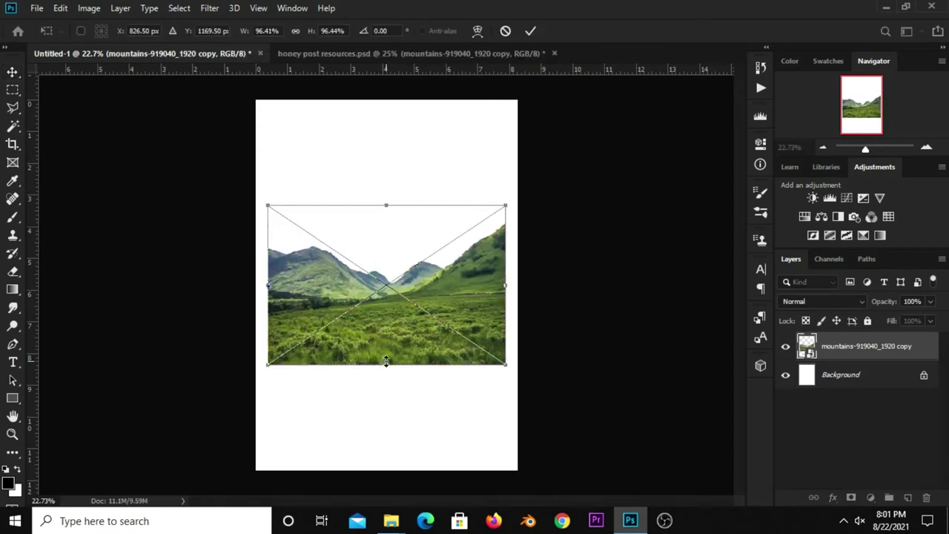
drag(387, 364, 395, 439)
drag(401, 396, 401, 369)
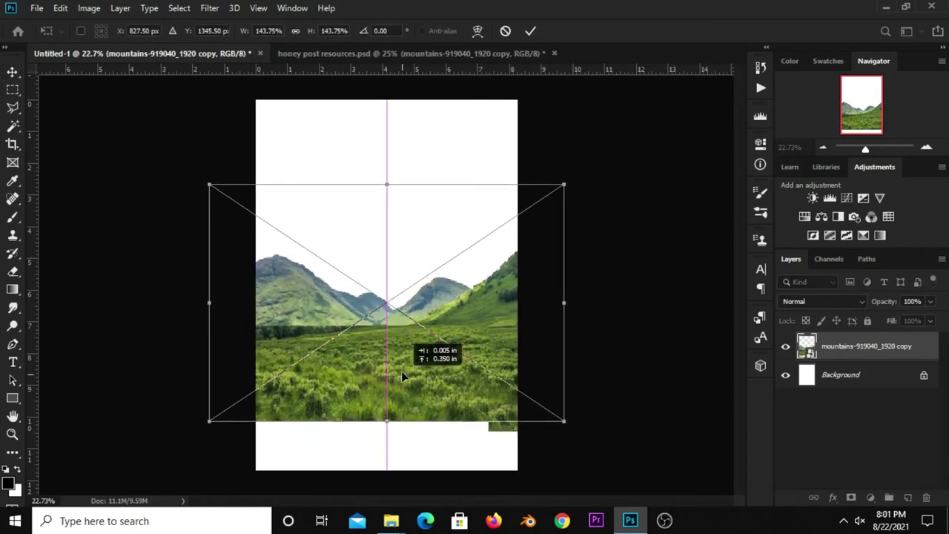
drag(386, 421, 386, 439)
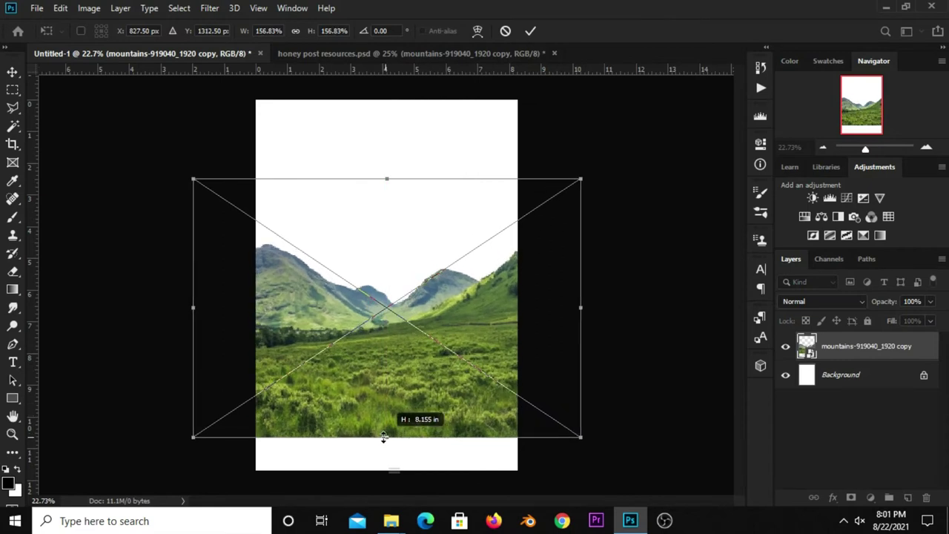
mouse_move(410, 396)
mouse_down()
mouse_move(354, 405)
mouse_move(386, 401)
mouse_up()
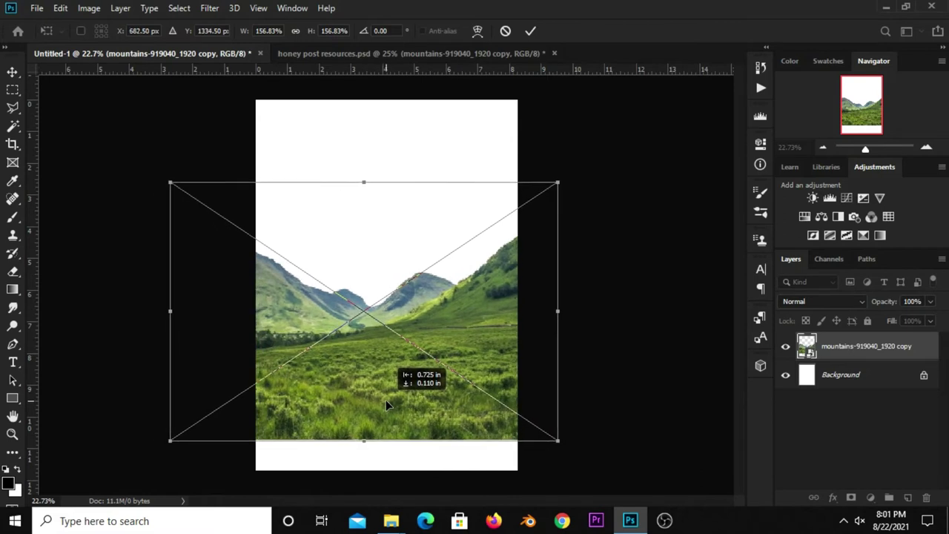
click(530, 30)
drag(434, 364, 442, 361)
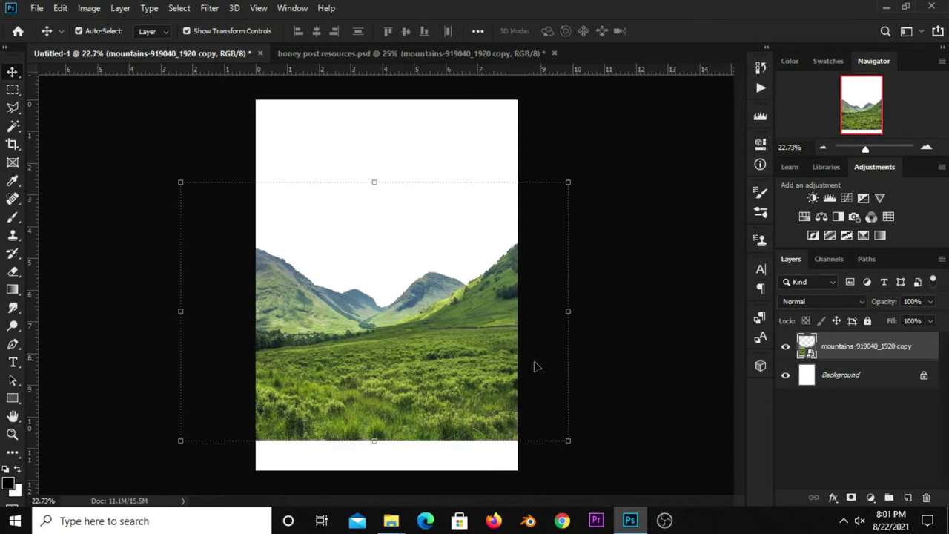
drag(604, 361, 450, 163)
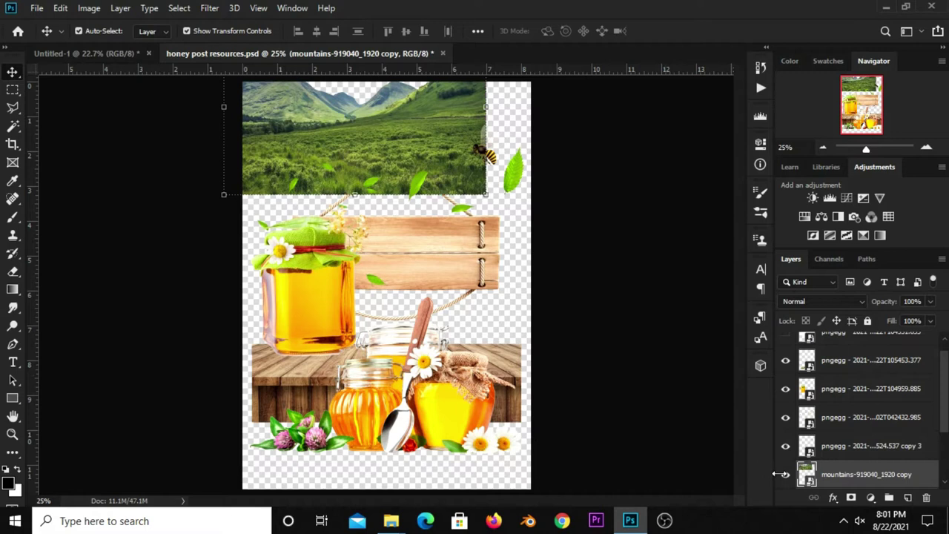
Hide the mountains and drag the sky layer from the resources file into the poster
click(785, 474)
scroll(861, 401, up, 1)
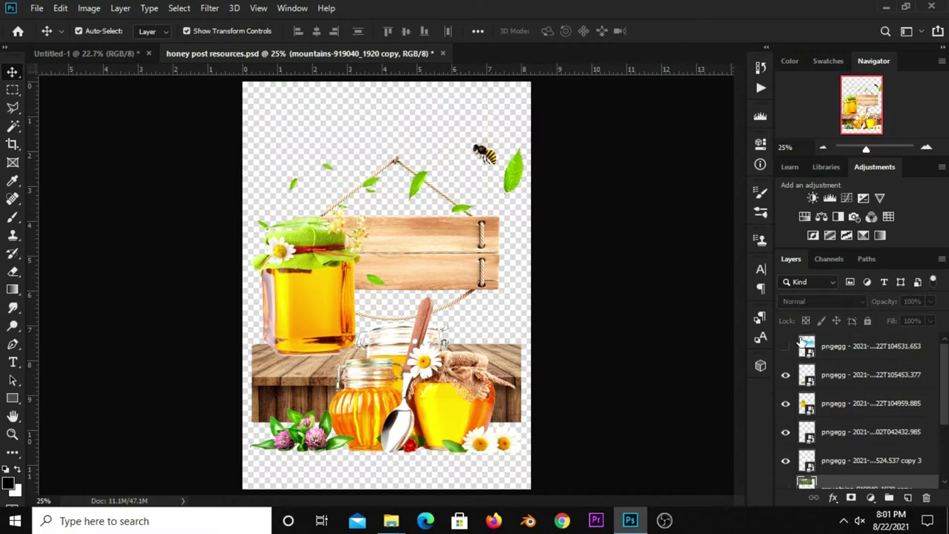
click(445, 267)
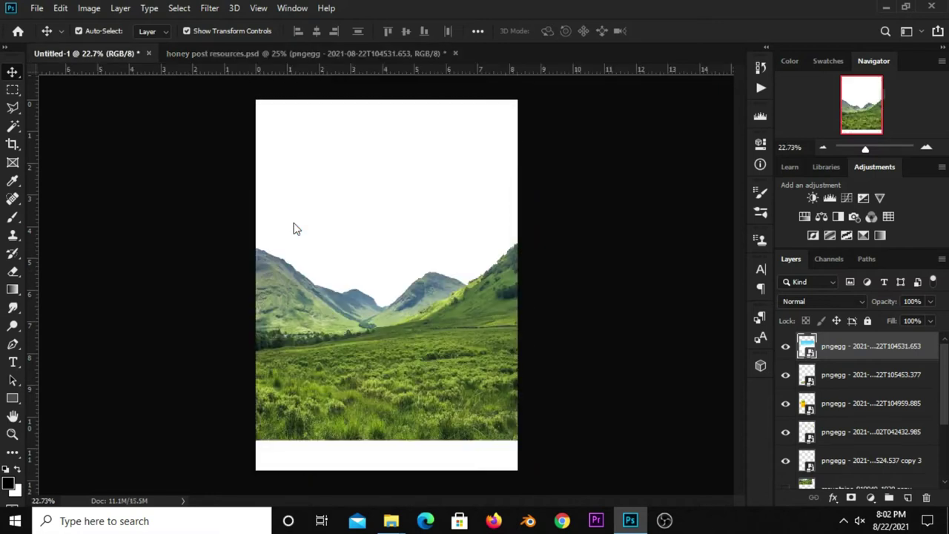
drag(113, 53, 297, 226)
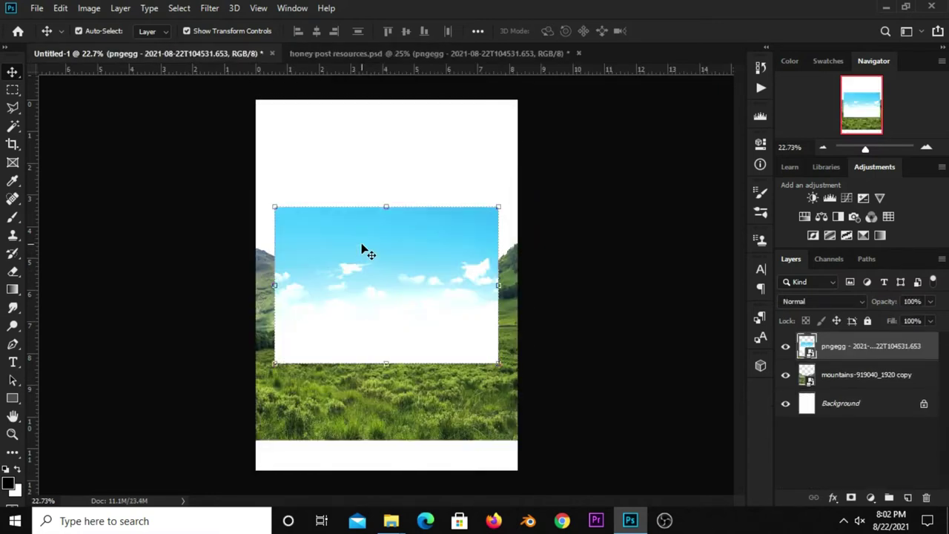
Scale the sky to 20.28% and move it to the top of the page
key(ctrl+t)
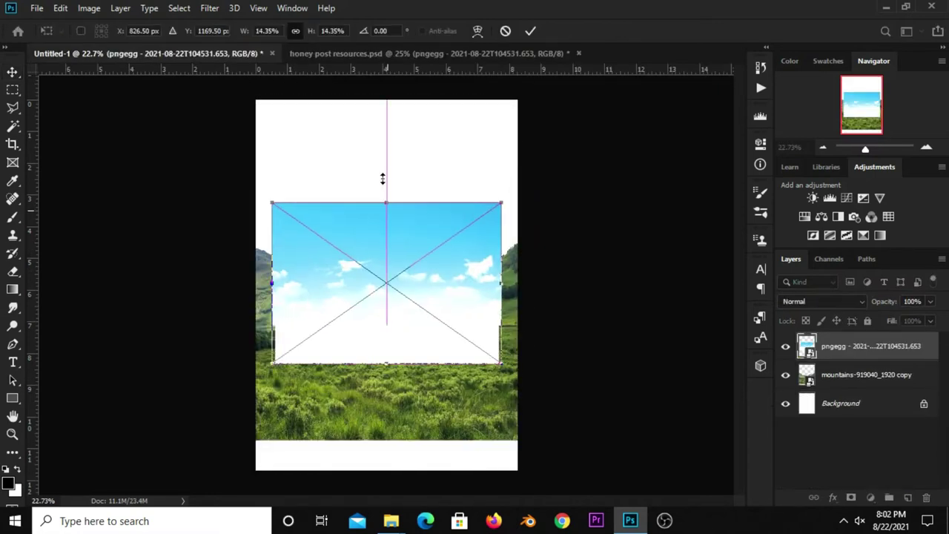
drag(386, 207, 384, 144)
mouse_move(382, 237)
mouse_down()
mouse_move(378, 250)
mouse_move(383, 161)
mouse_up()
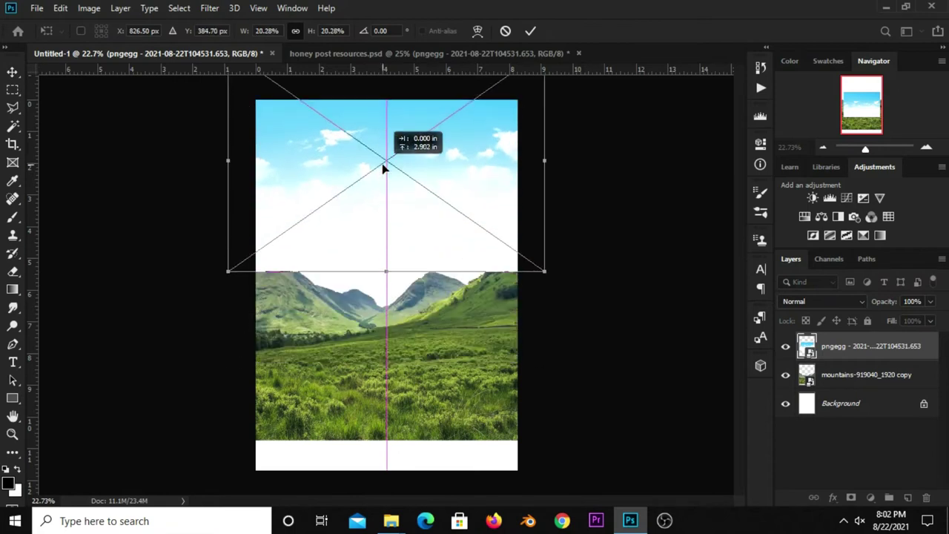
click(531, 30)
drag(377, 185, 386, 147)
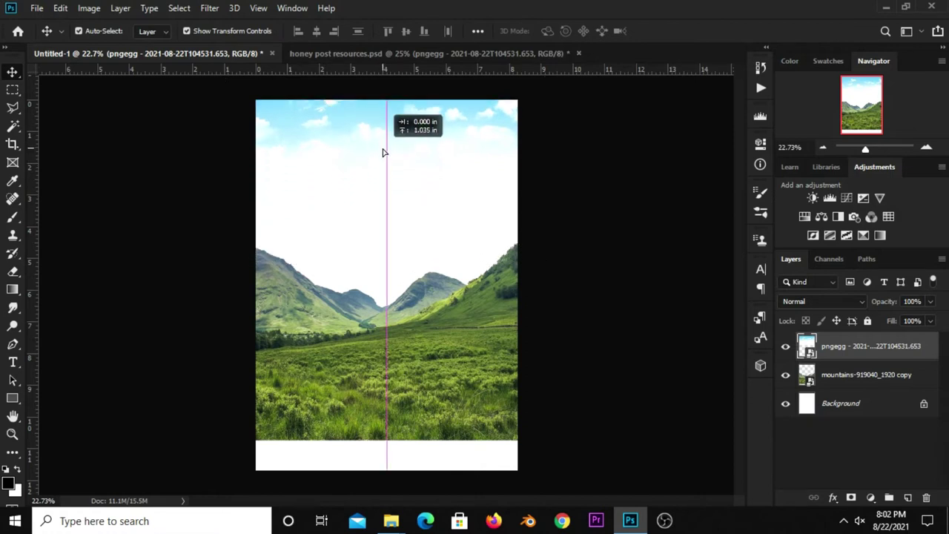
click(786, 349)
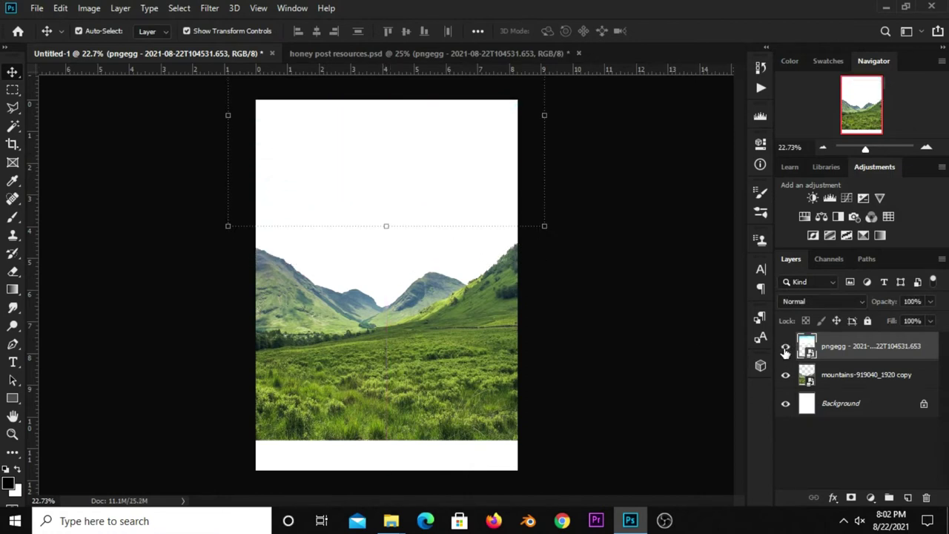
Duplicate the sky layer and move the copy down the page
click(785, 348)
key(ctrl+j)
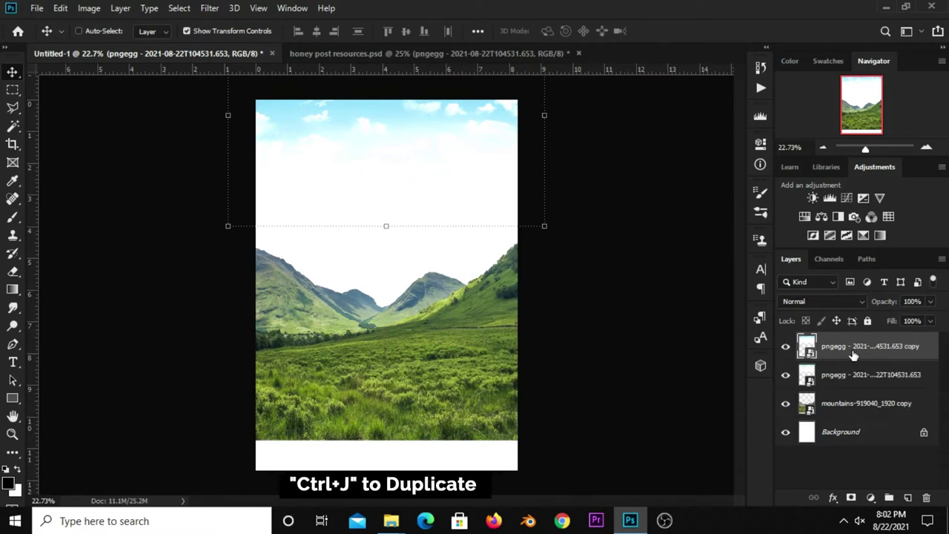
drag(455, 157, 394, 244)
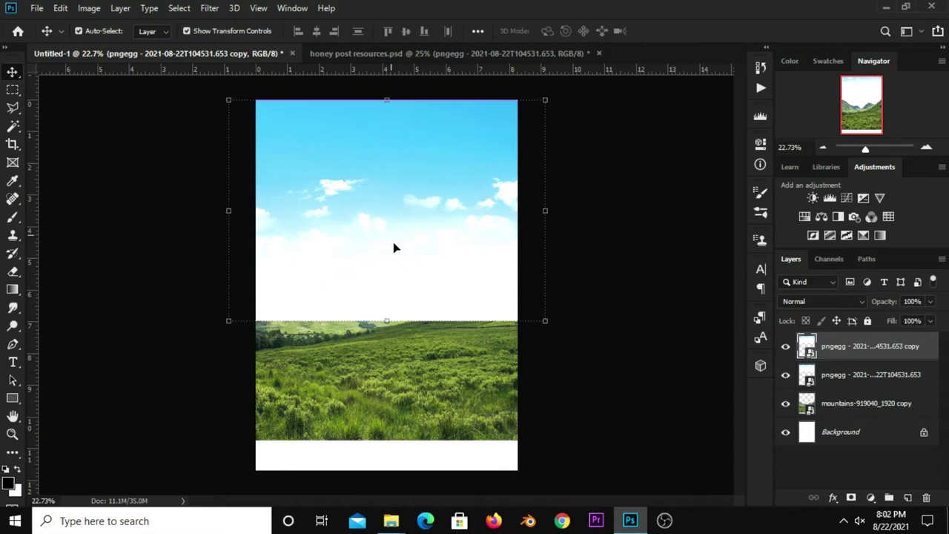
Reorder the sky copy in the Layers panel so it sits above the mountains
drag(840, 361, 836, 394)
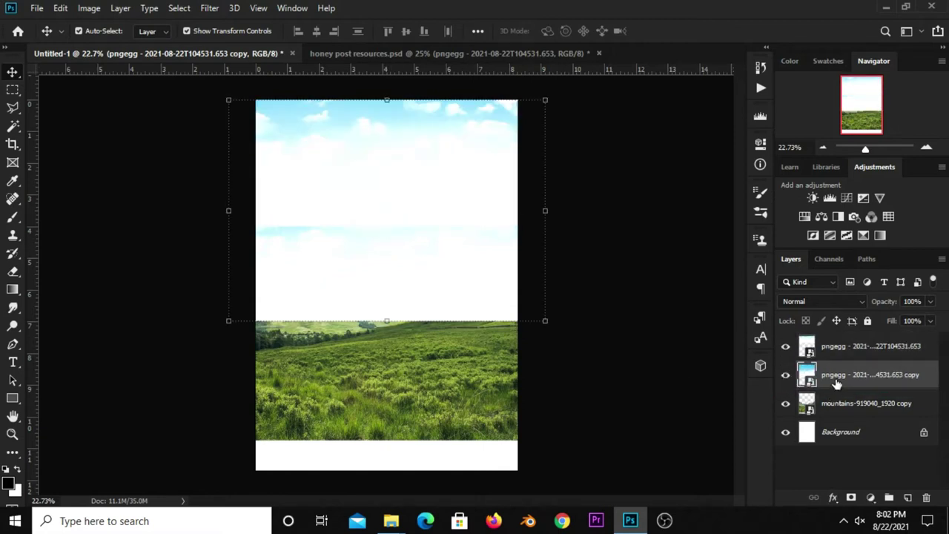
drag(836, 385, 835, 417)
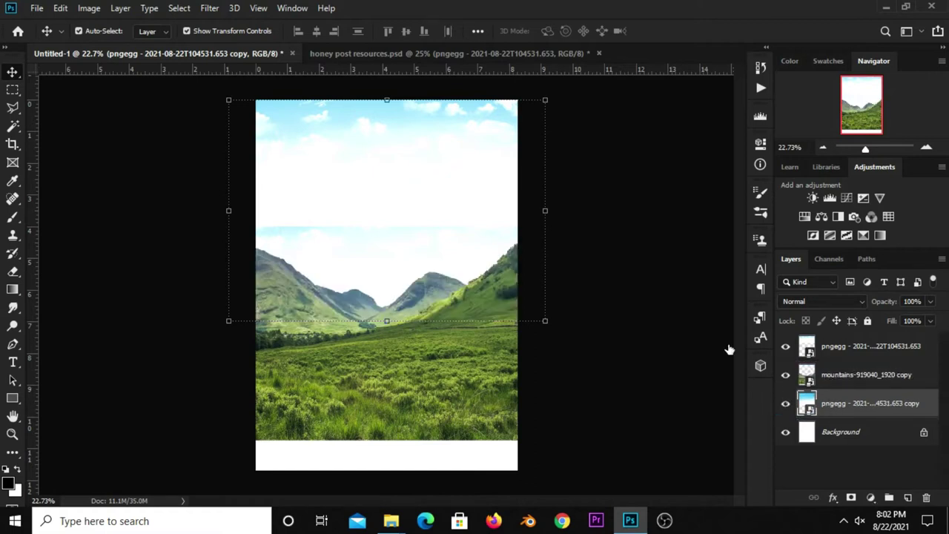
click(636, 264)
click(371, 256)
drag(828, 394, 830, 349)
click(652, 296)
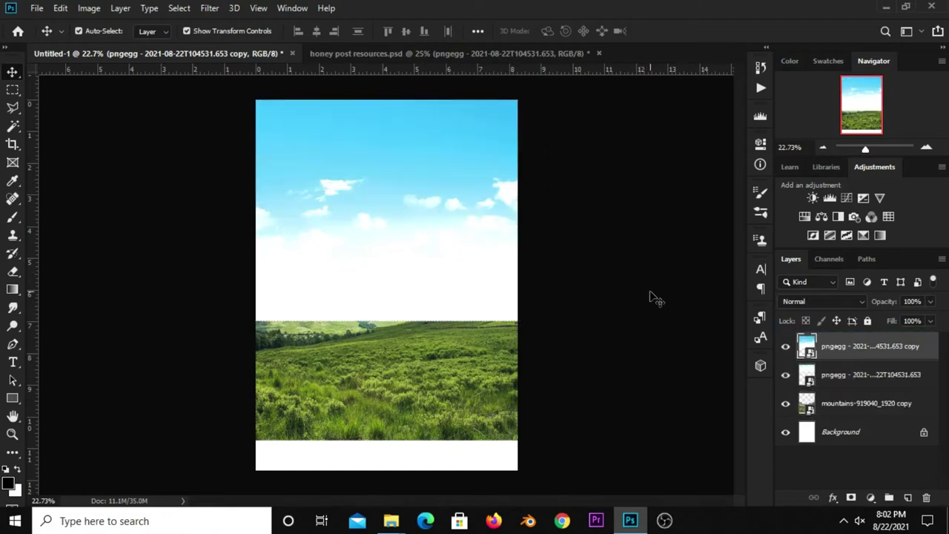
click(403, 270)
click(786, 346)
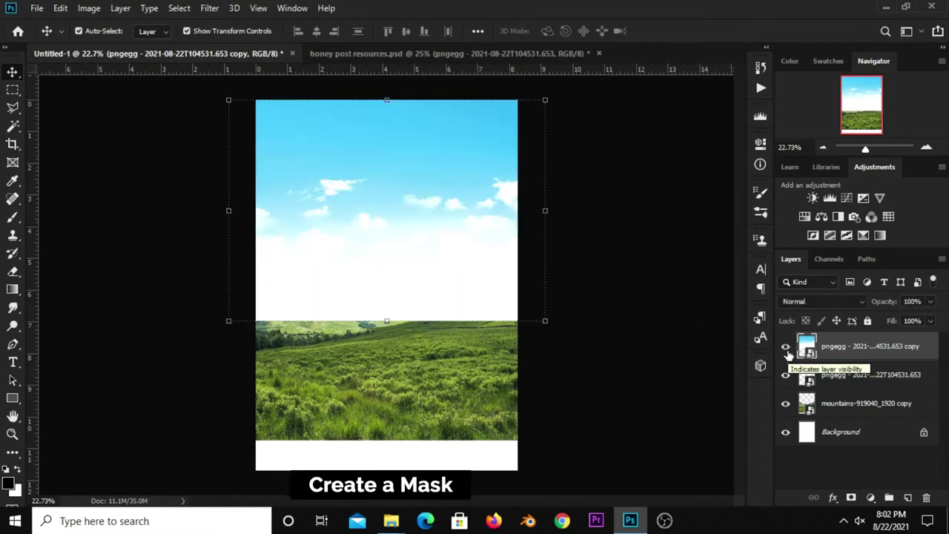
Add a layer mask to the sky copy and choose the Foreground to Transparent gradient
click(852, 498)
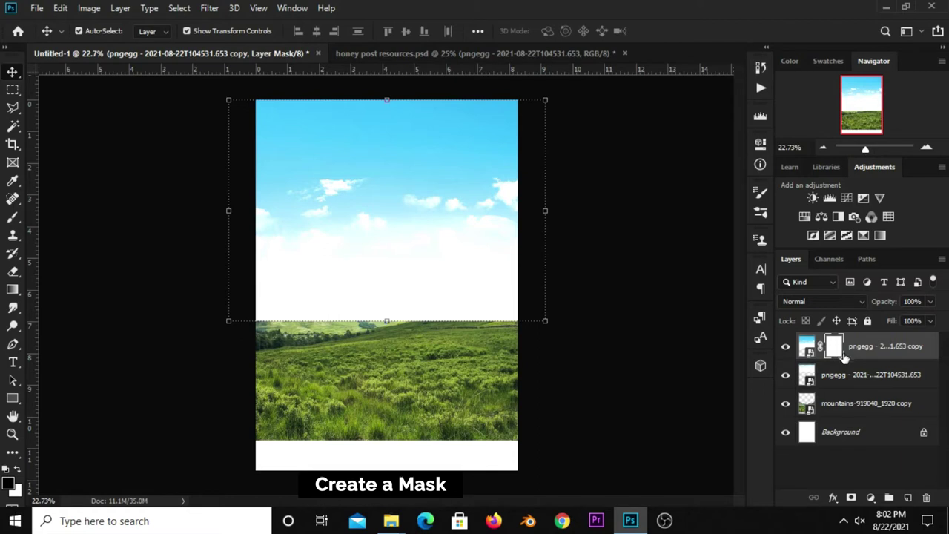
drag(13, 289, 43, 285)
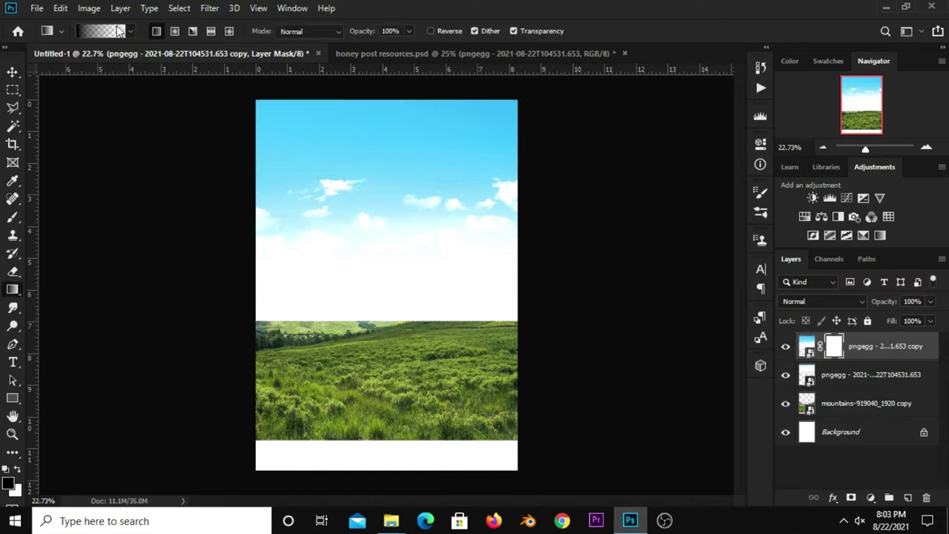
click(119, 31)
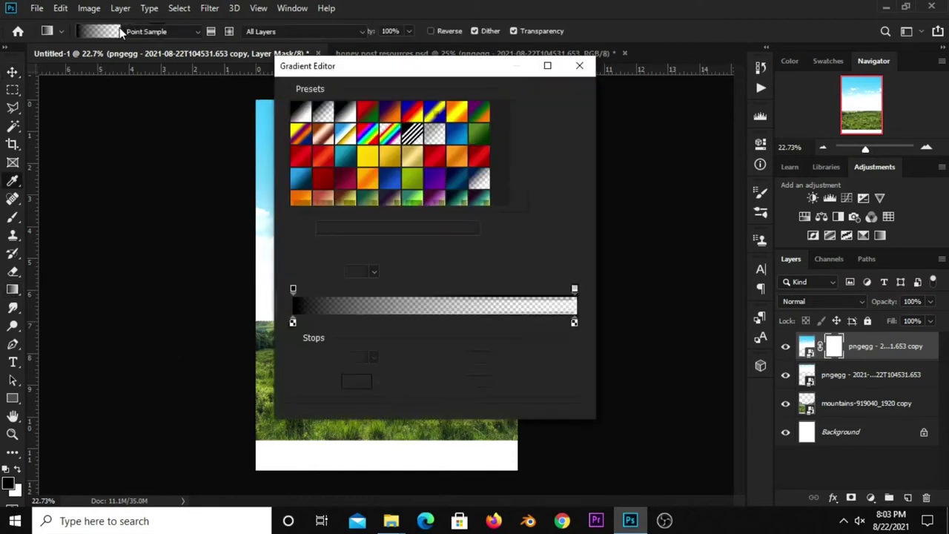
double_click(430, 228)
click(540, 99)
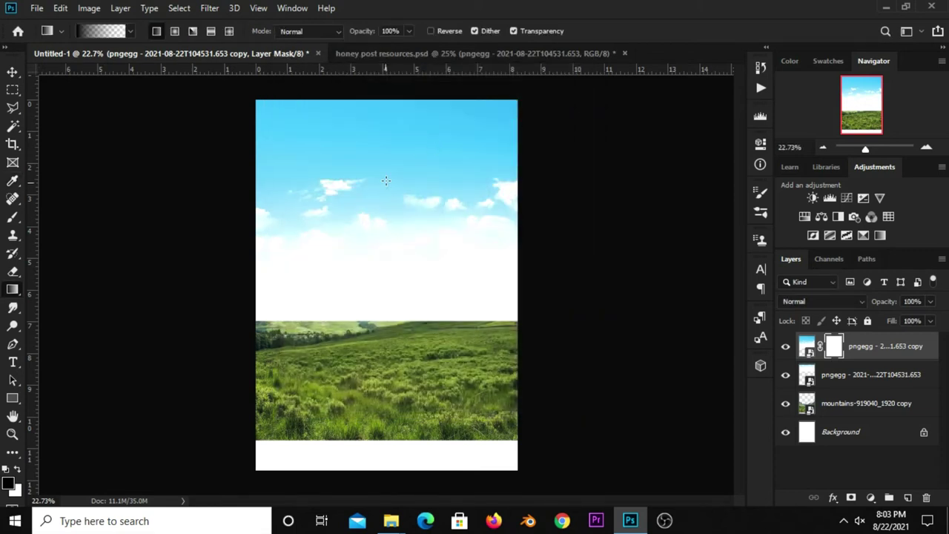
Move the masked sky copy down the canvas and confirm its position
click(786, 350)
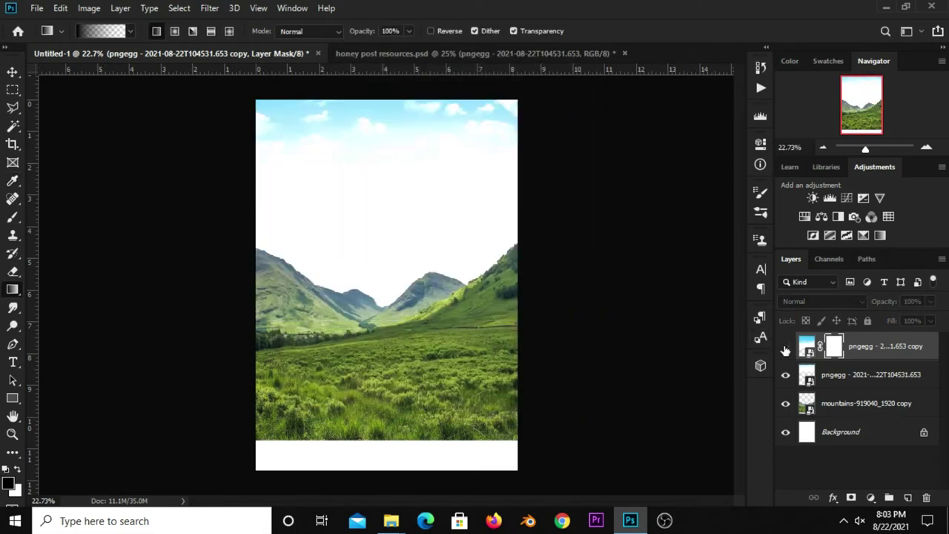
click(12, 72)
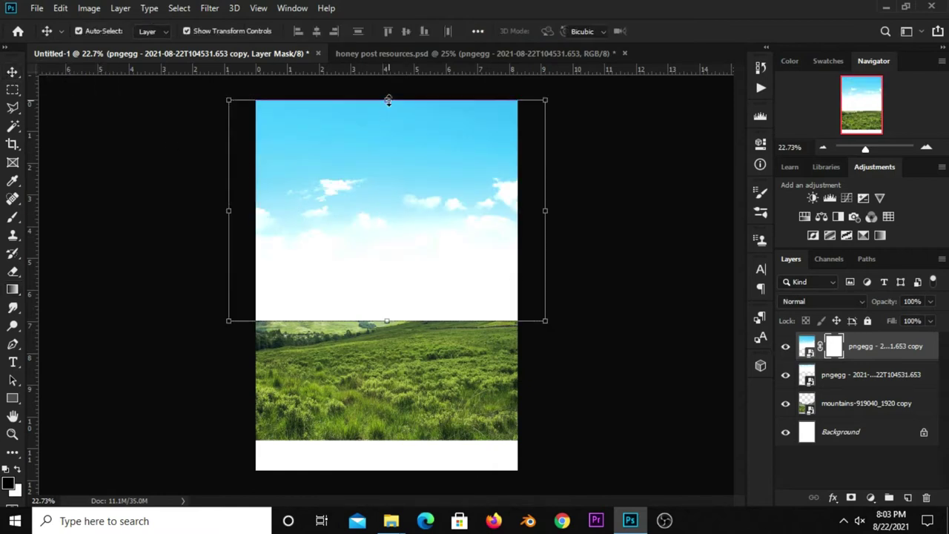
drag(390, 148, 390, 196)
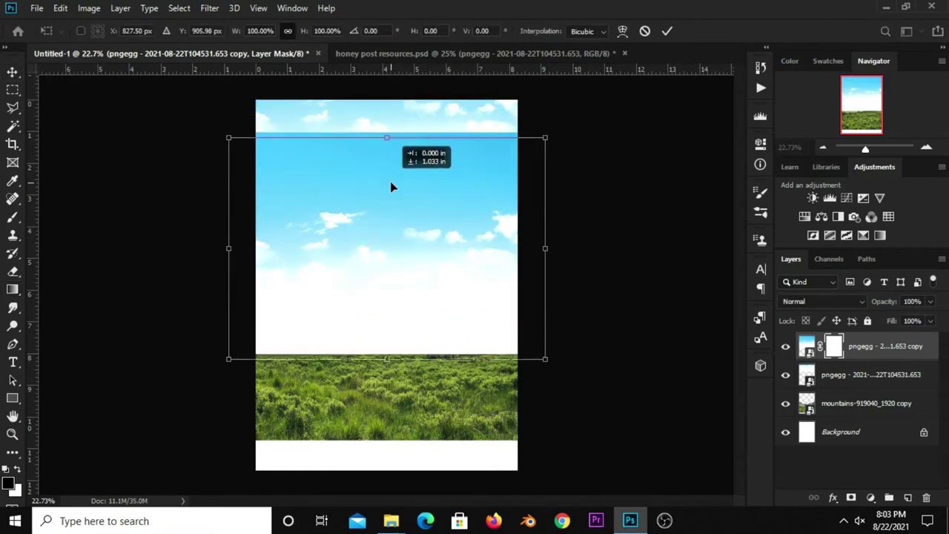
click(667, 32)
key(Return)
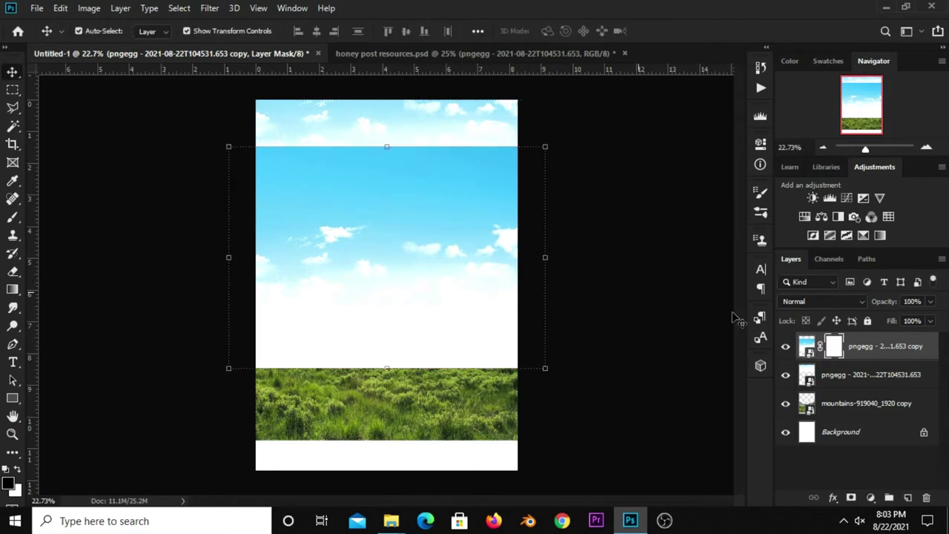
Paint a top-to-bottom gradient on the sky copy's mask, then raise the layer slightly
click(6, 288)
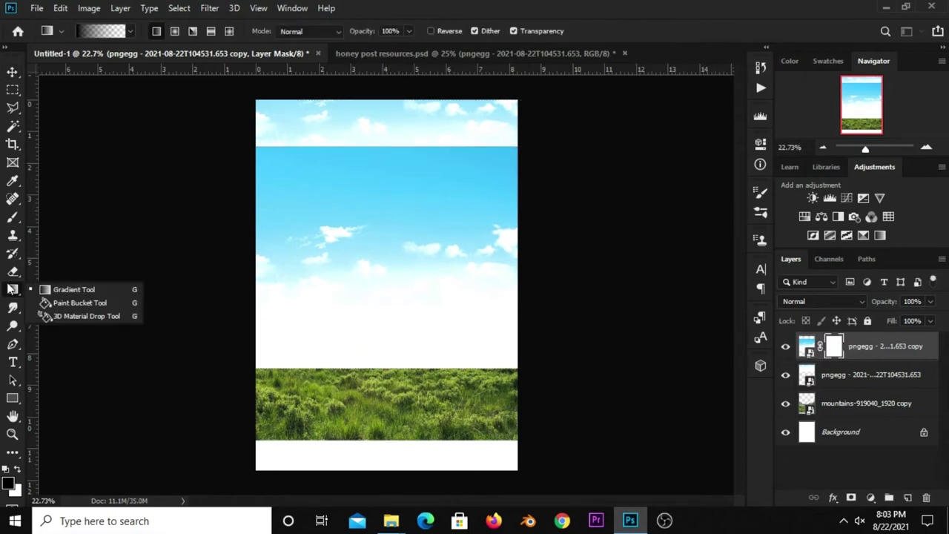
click(70, 288)
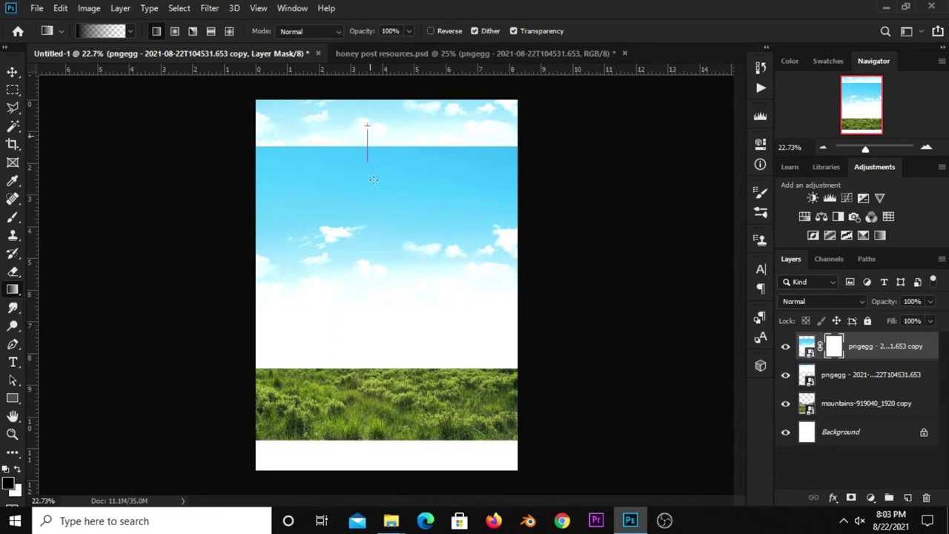
drag(381, 276, 381, 277)
drag(385, 115, 387, 292)
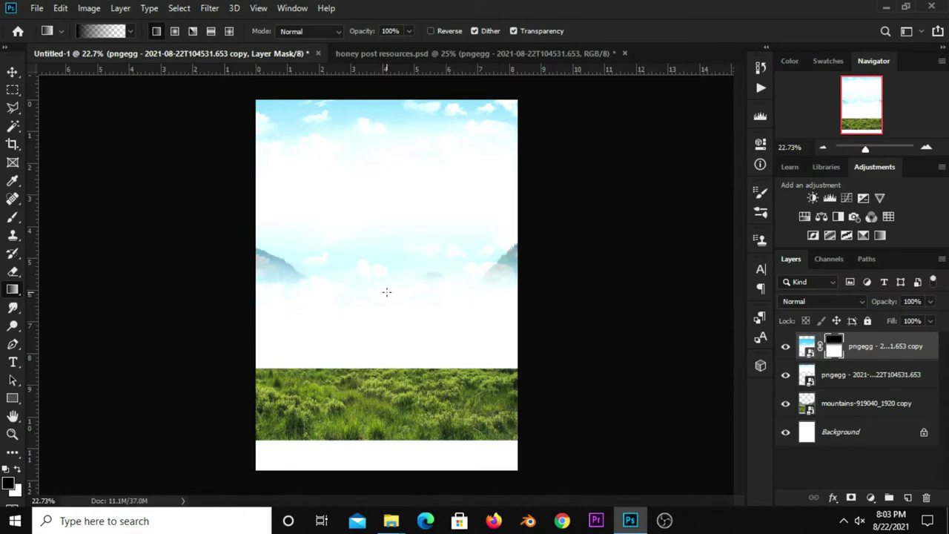
click(11, 74)
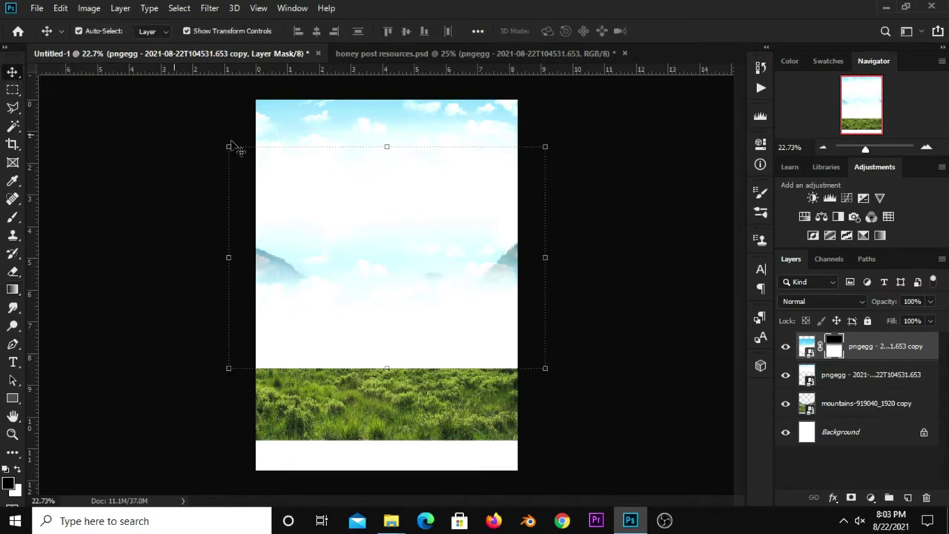
drag(388, 297, 393, 242)
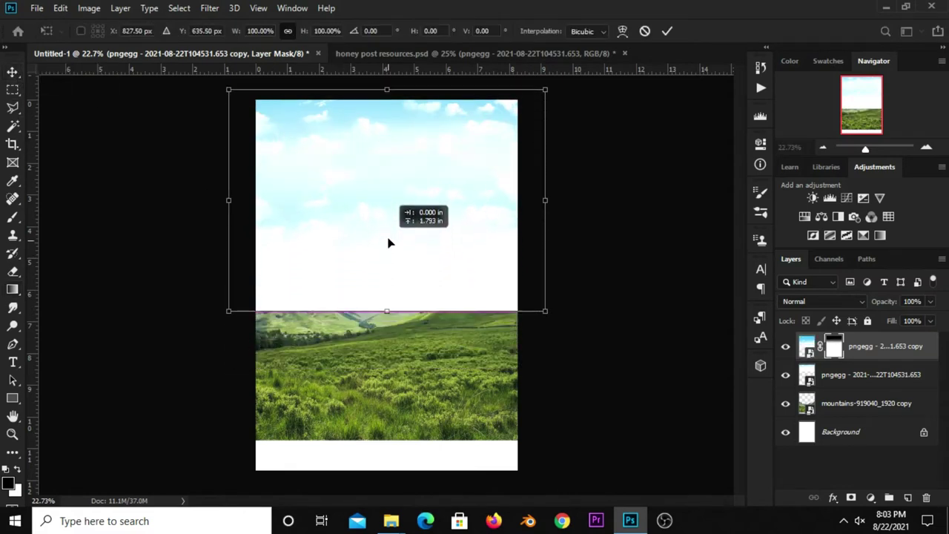
click(666, 31)
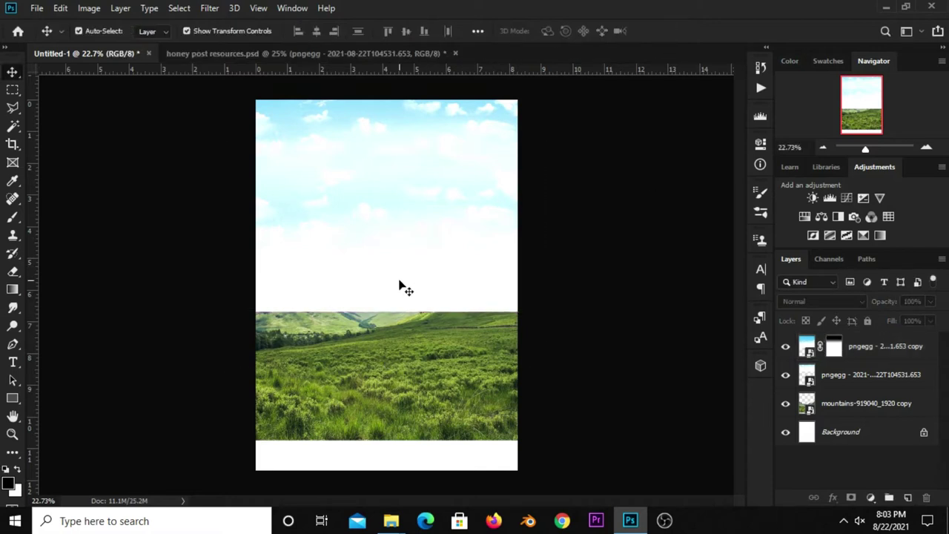
drag(399, 279, 401, 268)
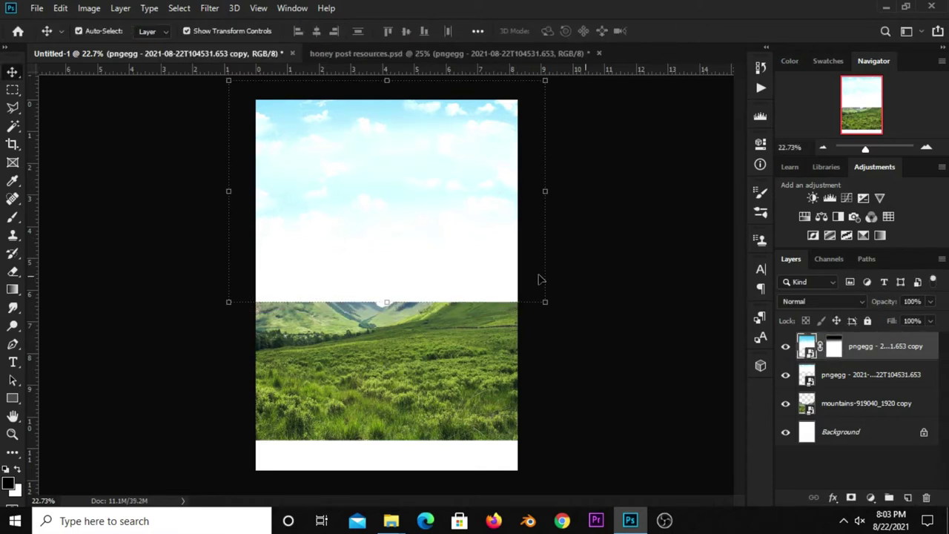
click(629, 294)
Move the sky copy below the mountains in the layer stack and check the top sky
click(863, 357)
drag(860, 352, 850, 414)
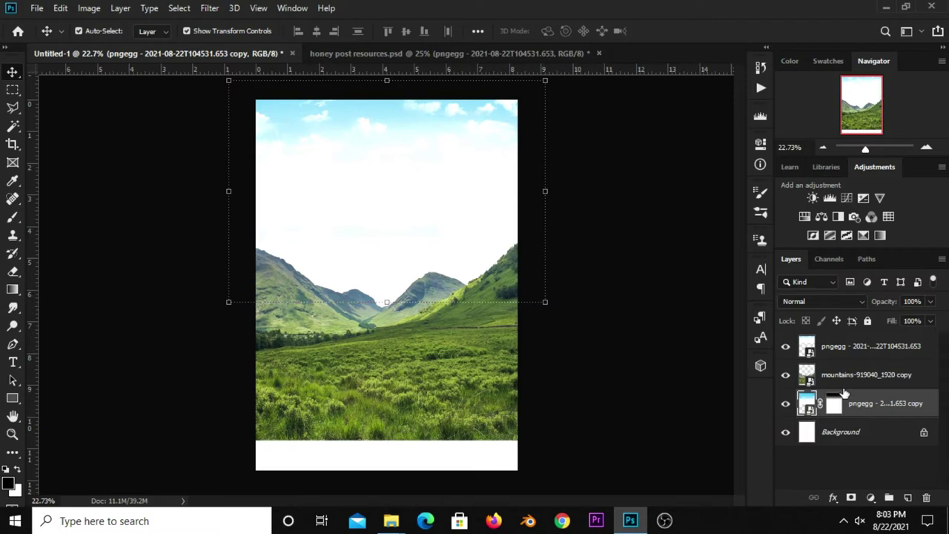
click(402, 235)
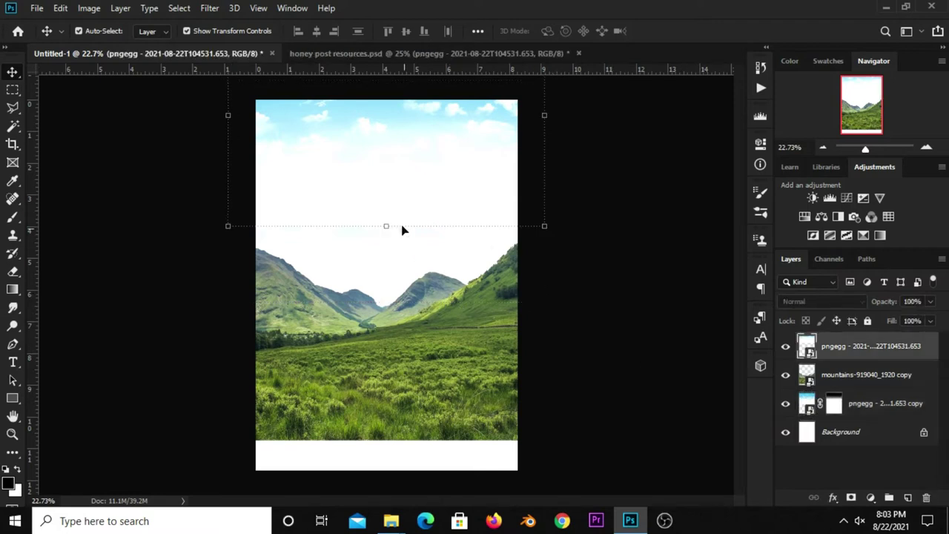
click(785, 347)
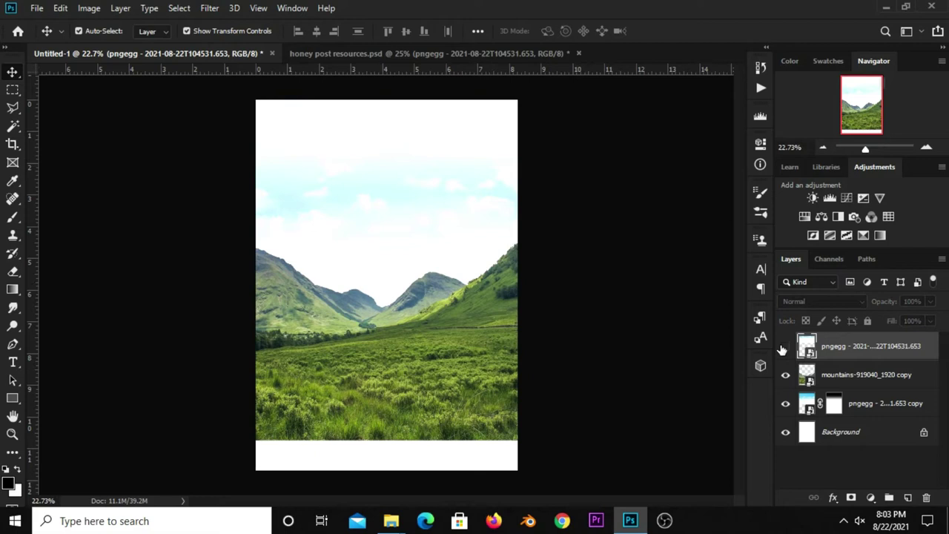
click(785, 349)
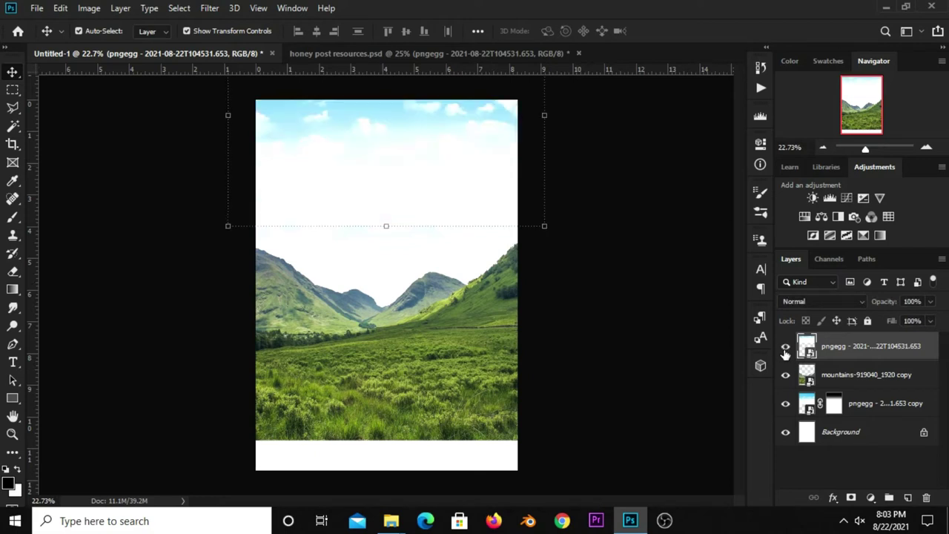
Mask the top sky layer with a gradient fading it out toward the mountains
click(851, 497)
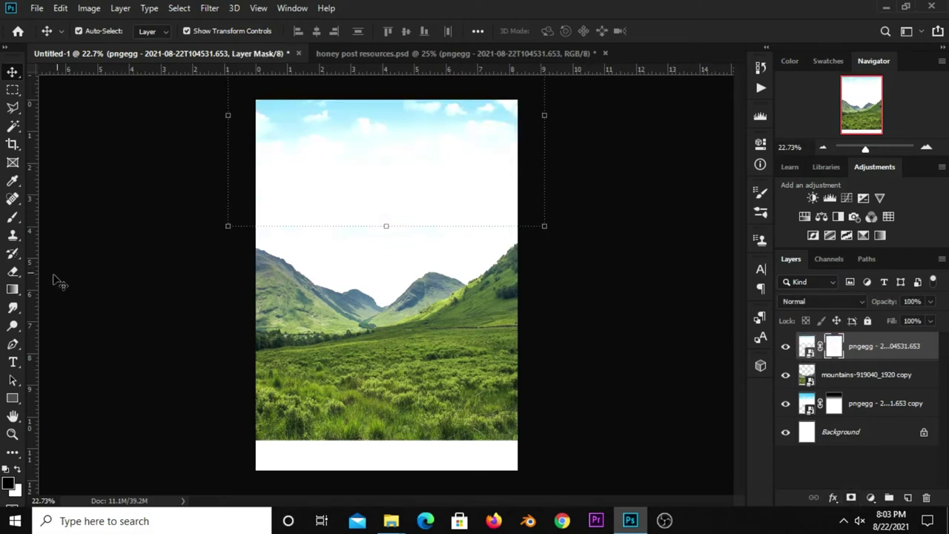
right_click(13, 291)
click(60, 289)
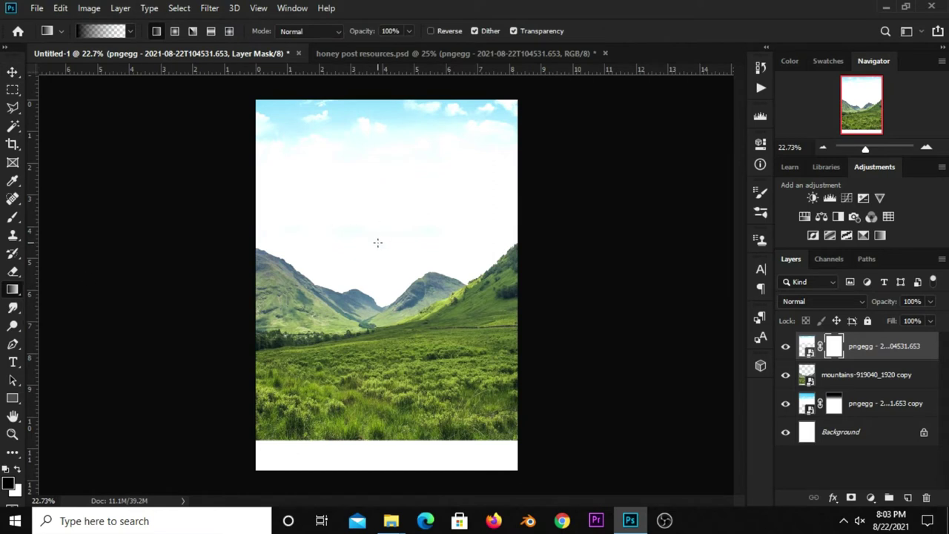
drag(377, 188, 382, 254)
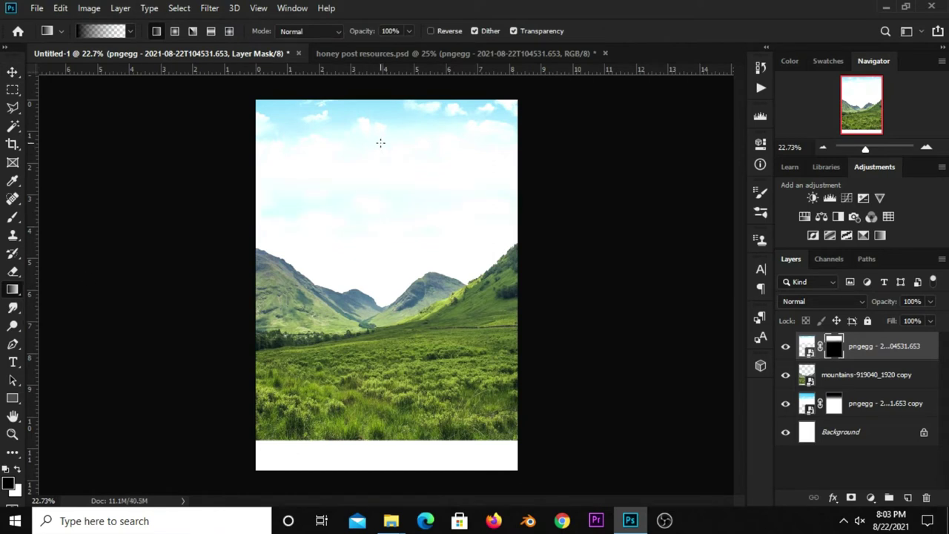
Fine-tune both sky layers' positions, then pick up the wooden table in the resources file
click(14, 72)
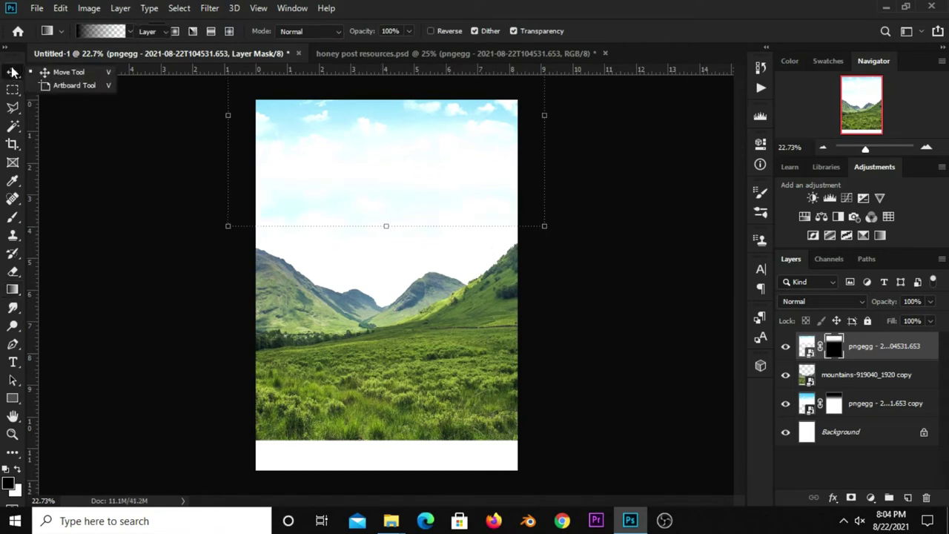
click(187, 276)
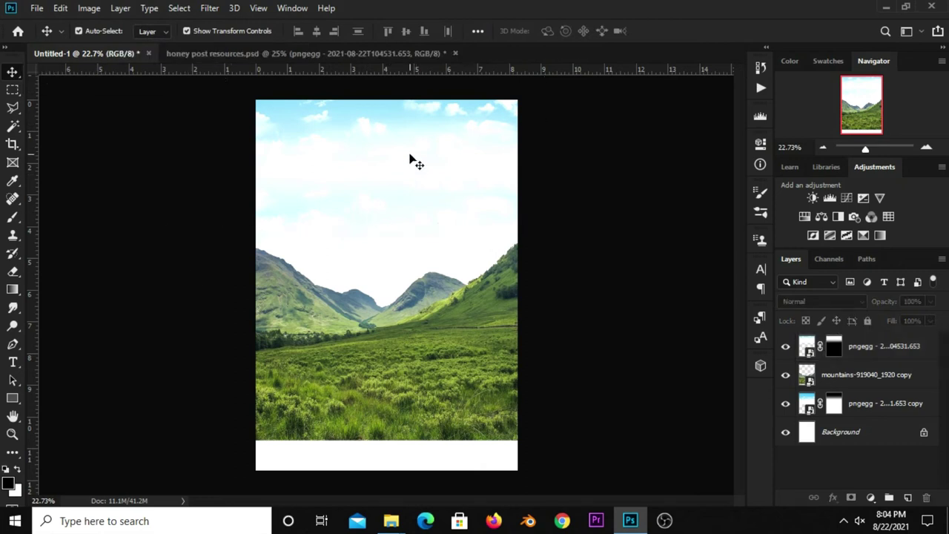
drag(401, 161, 400, 153)
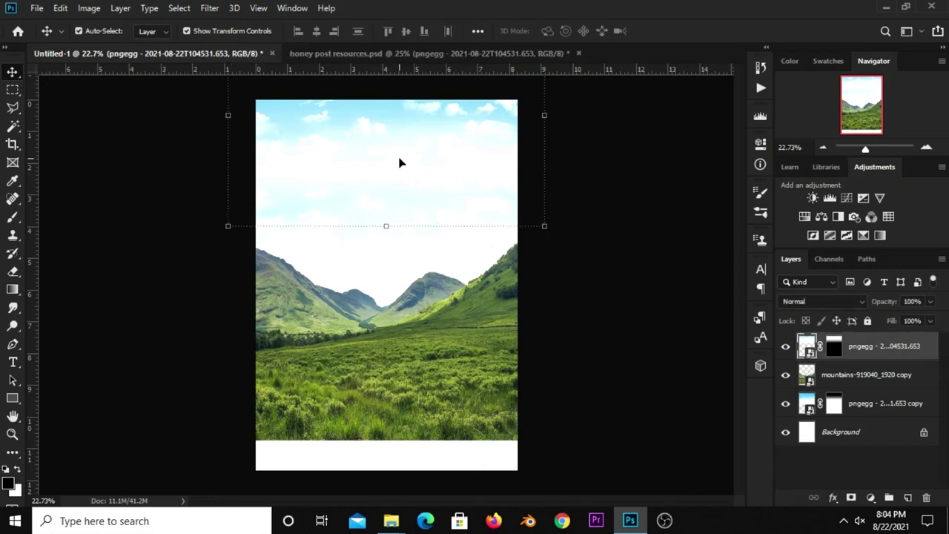
click(564, 269)
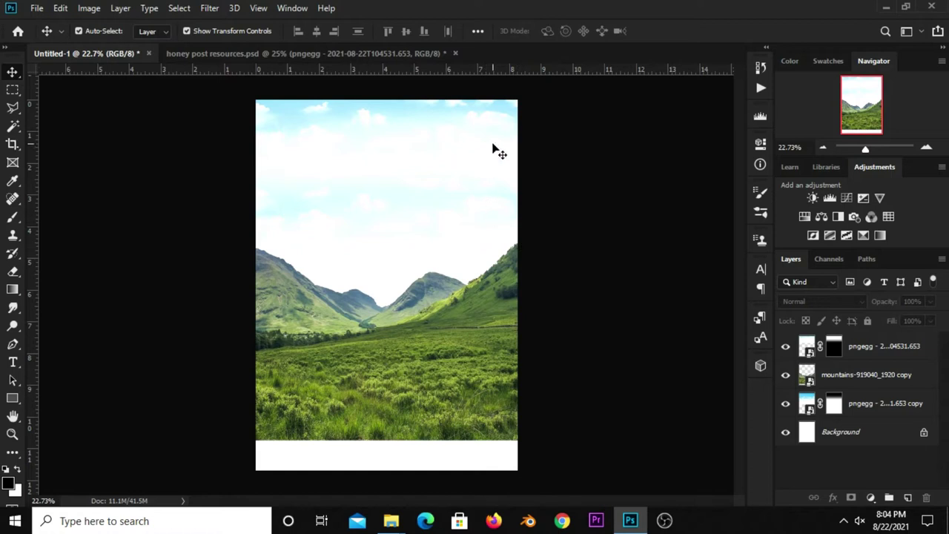
drag(496, 151, 495, 160)
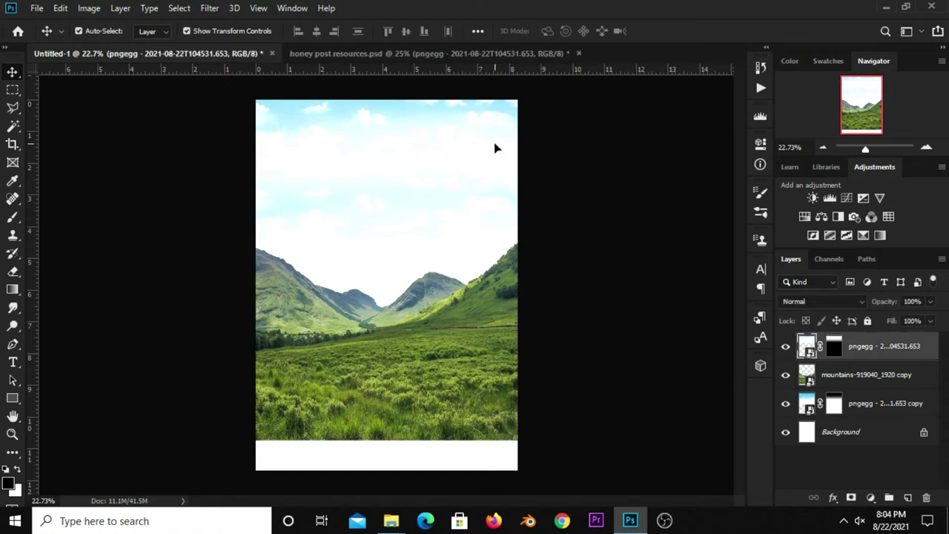
click(580, 312)
click(318, 231)
drag(327, 219, 331, 210)
click(587, 265)
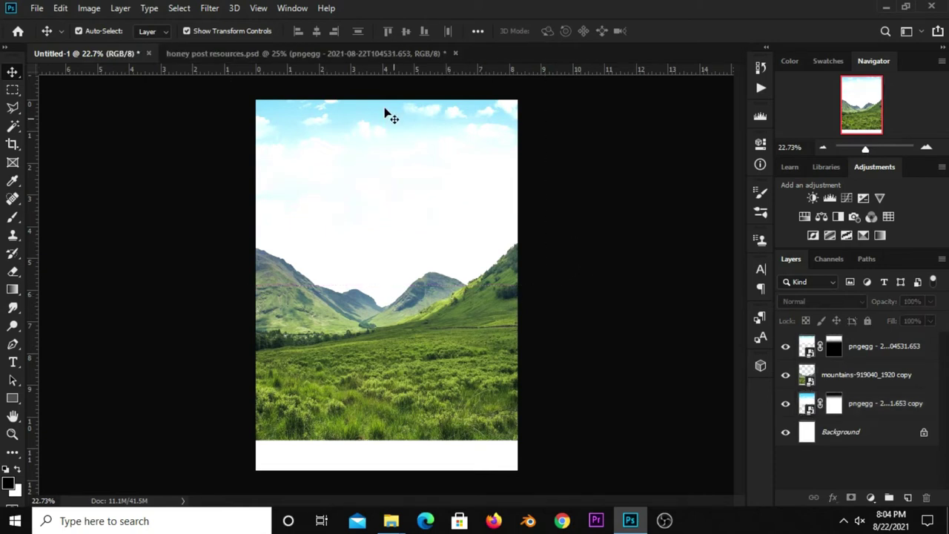
click(344, 53)
drag(336, 378, 282, 396)
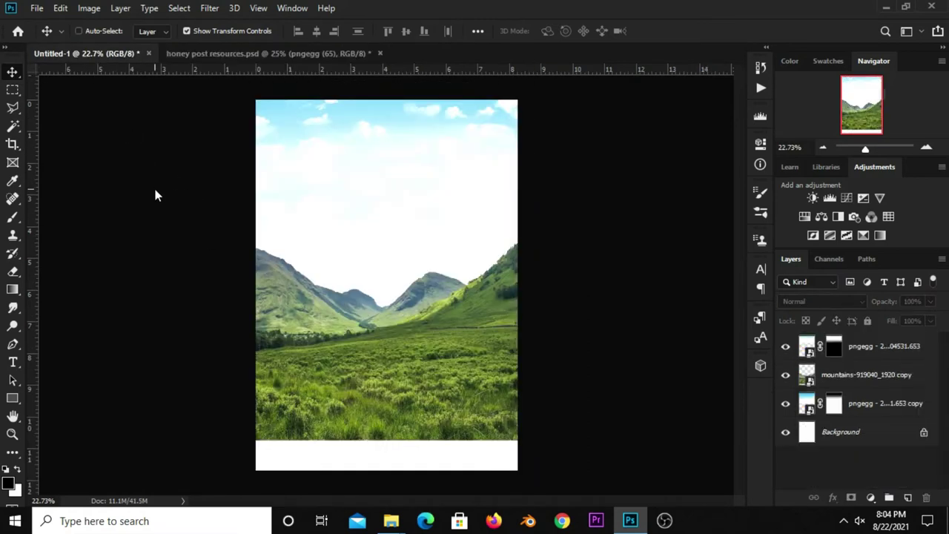
Drop the wooden table into the poster, scale it full width, and lower it to the bottom edge
drag(100, 58, 167, 206)
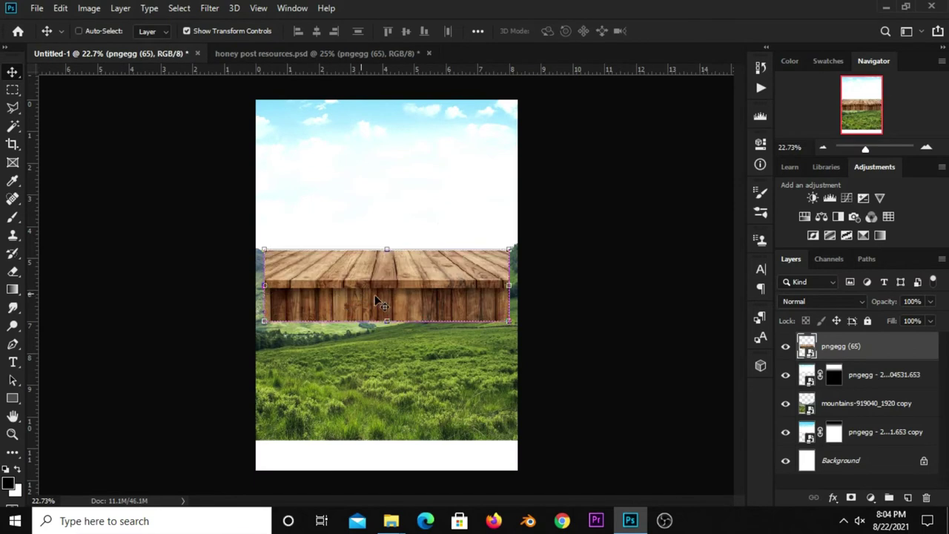
key(ctrl+t)
mouse_move(386, 249)
mouse_down()
mouse_move(385, 211)
mouse_move(389, 399)
mouse_up()
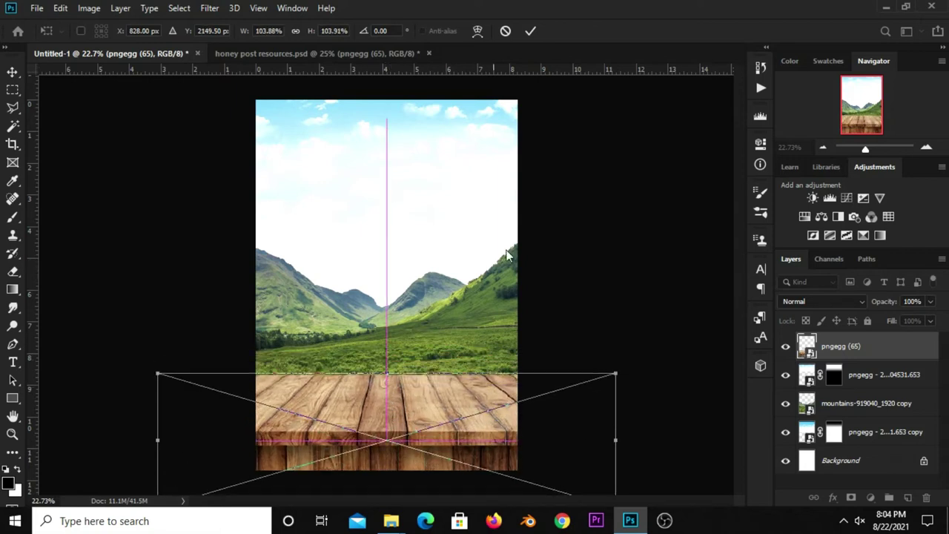
click(531, 30)
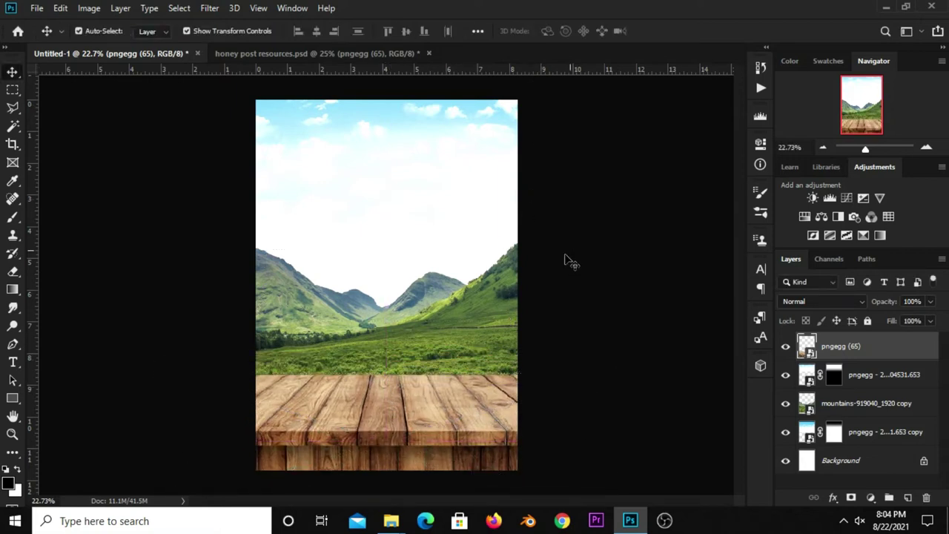
drag(390, 413, 392, 427)
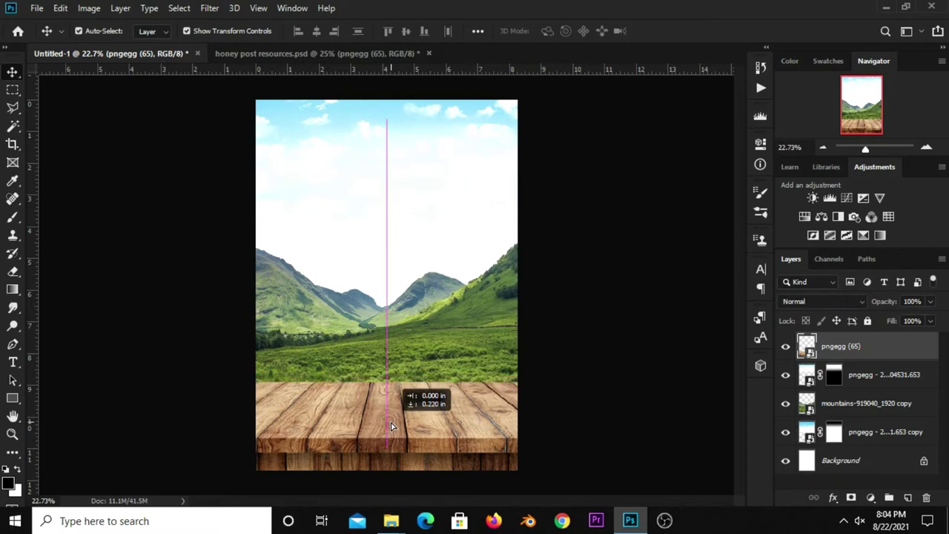
click(546, 297)
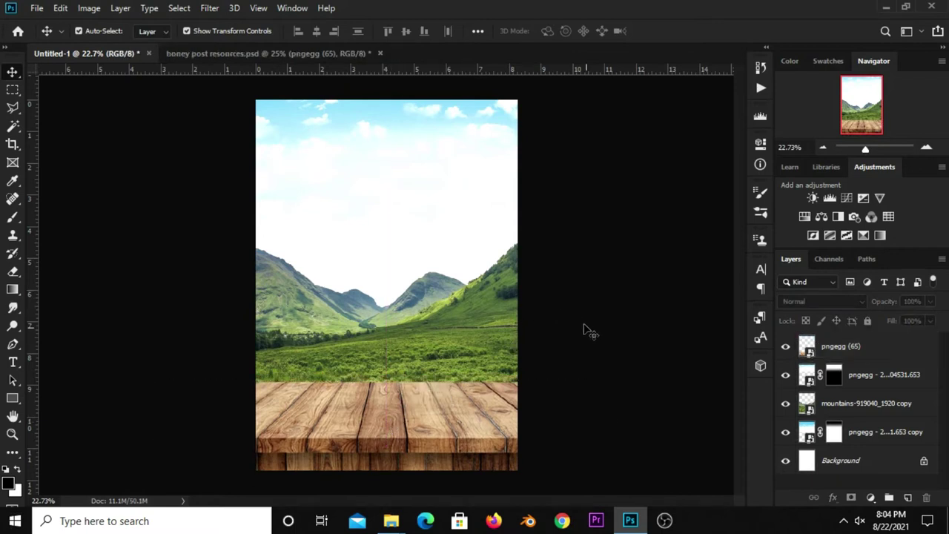
click(801, 397)
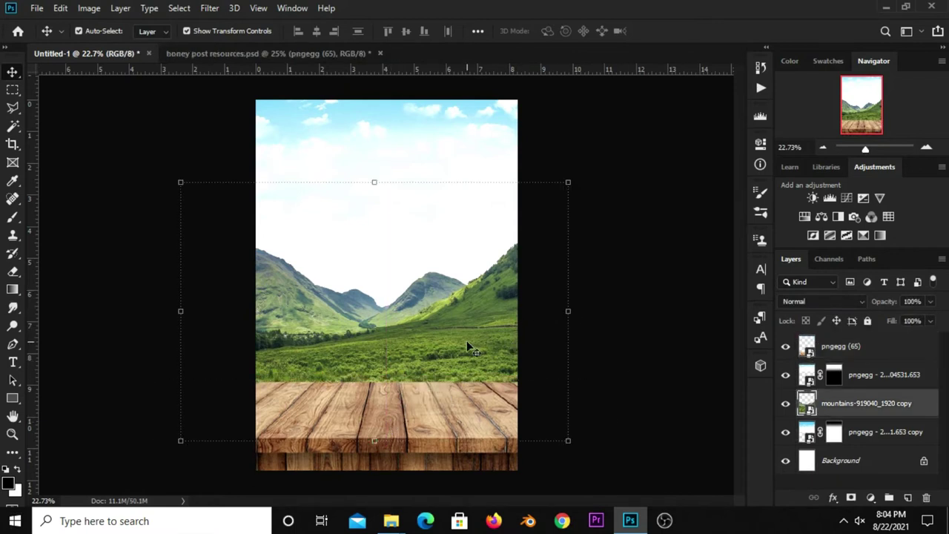
click(785, 405)
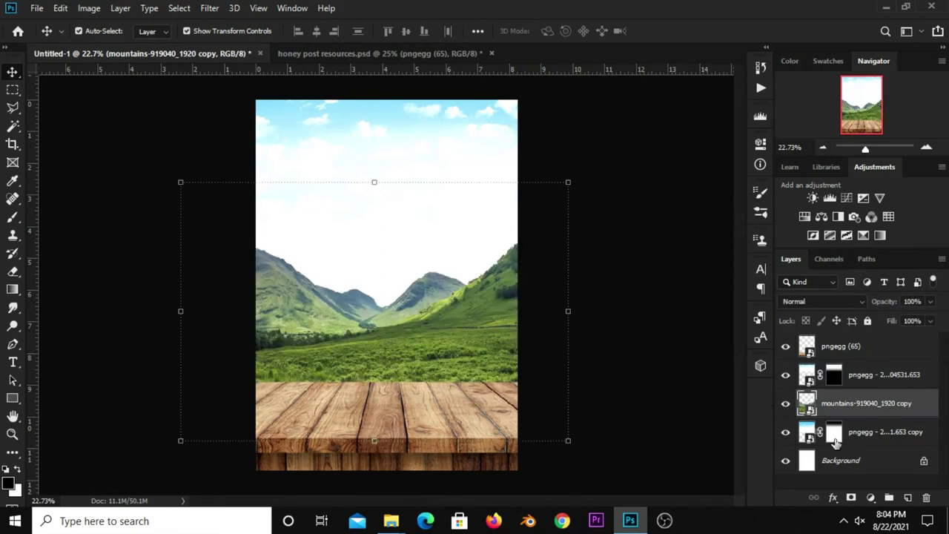
Add Layer 1 and set up a white brush with 100% roundness
click(907, 498)
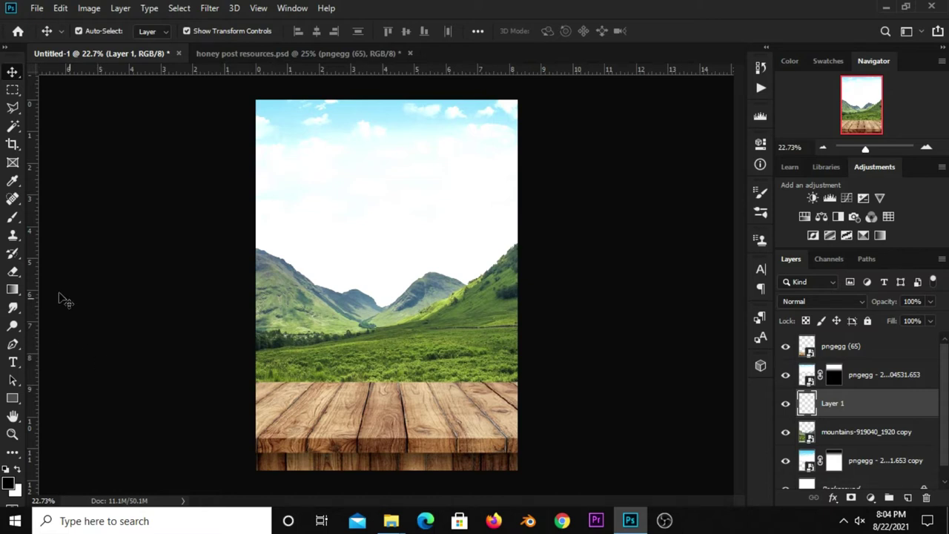
right_click(13, 216)
click(136, 218)
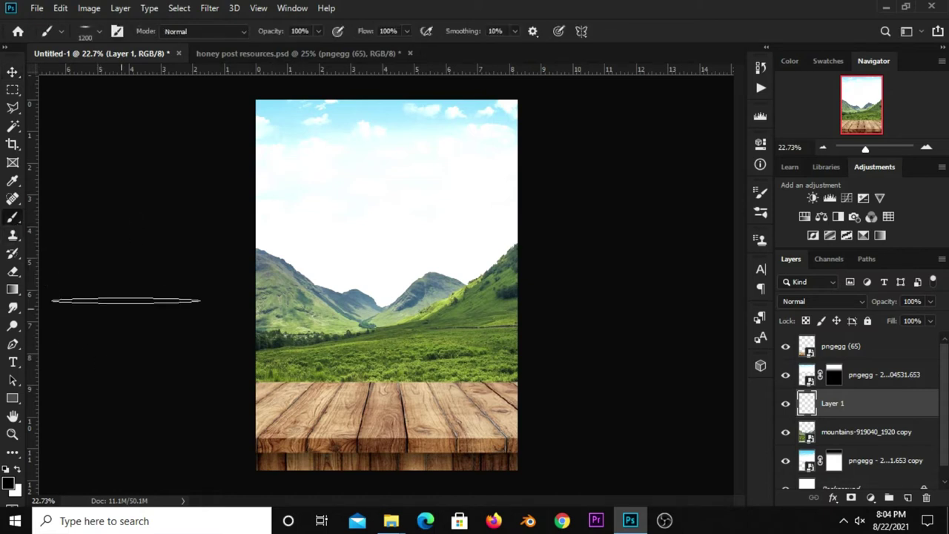
click(15, 474)
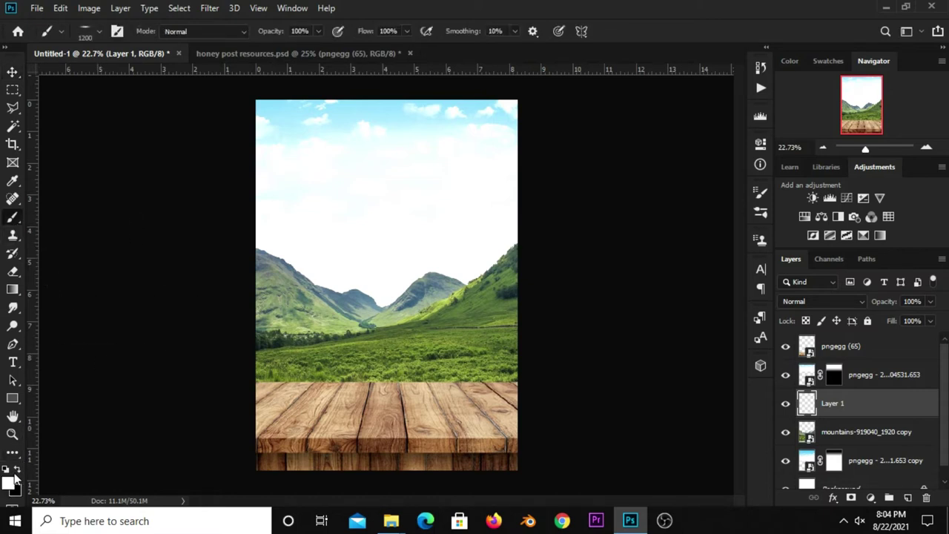
click(761, 194)
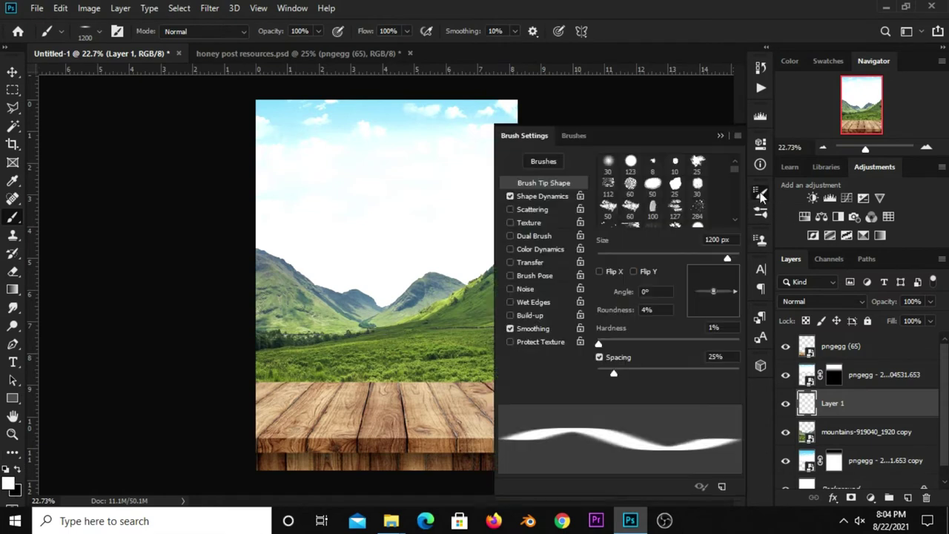
key(BackSpace)
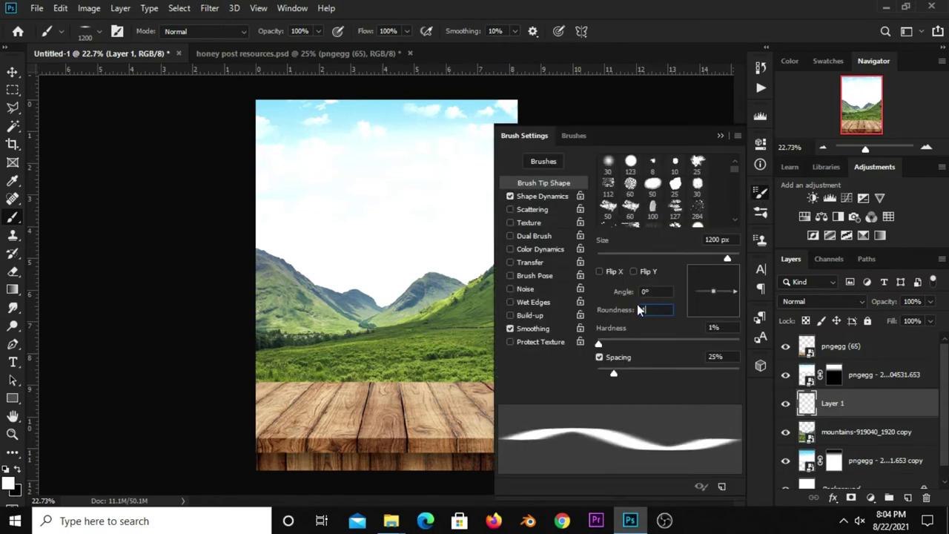
text(100)
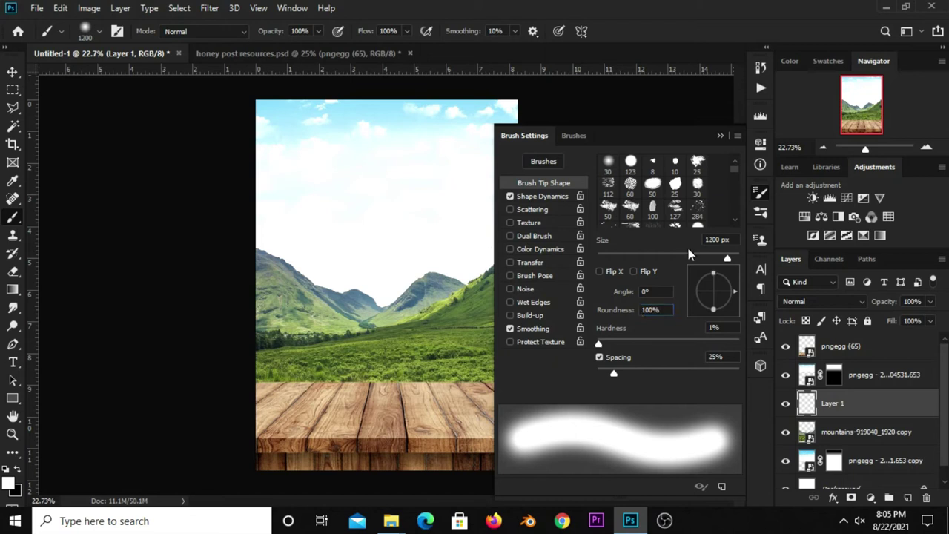
click(723, 138)
Paint white haze across the mountains and lower Layer 1's opacity to soften it
key(bracketleft)
key(bracketleft)
key(bracketleft)
key(bracketright)
drag(502, 244, 191, 239)
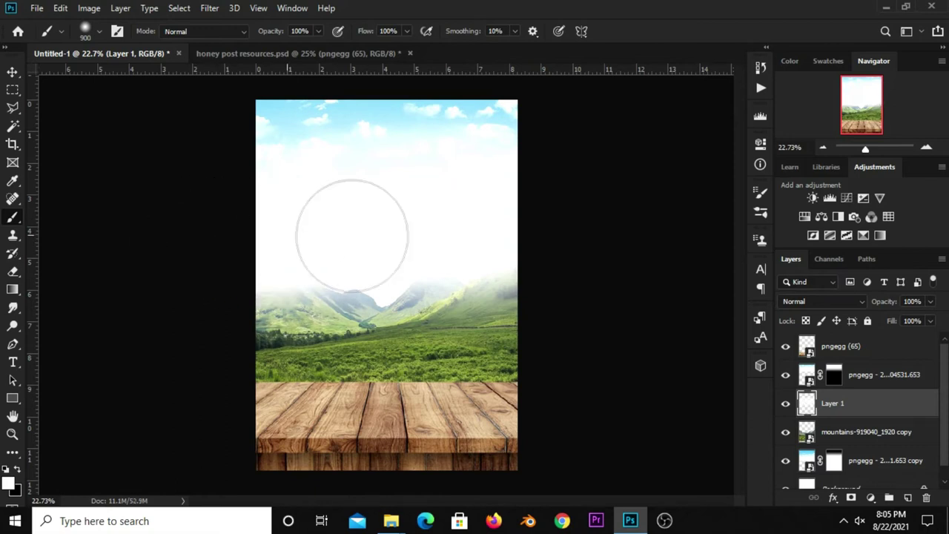
click(11, 72)
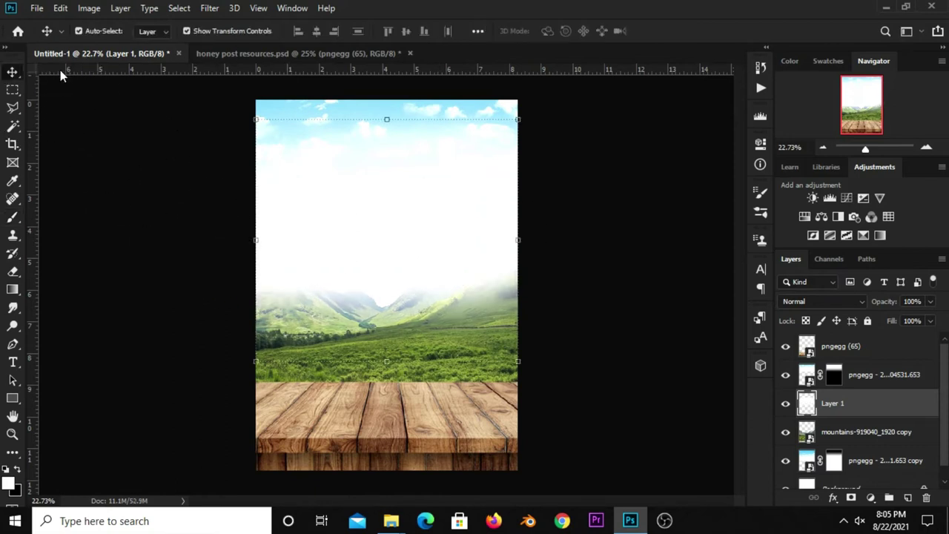
click(931, 302)
drag(928, 322, 906, 317)
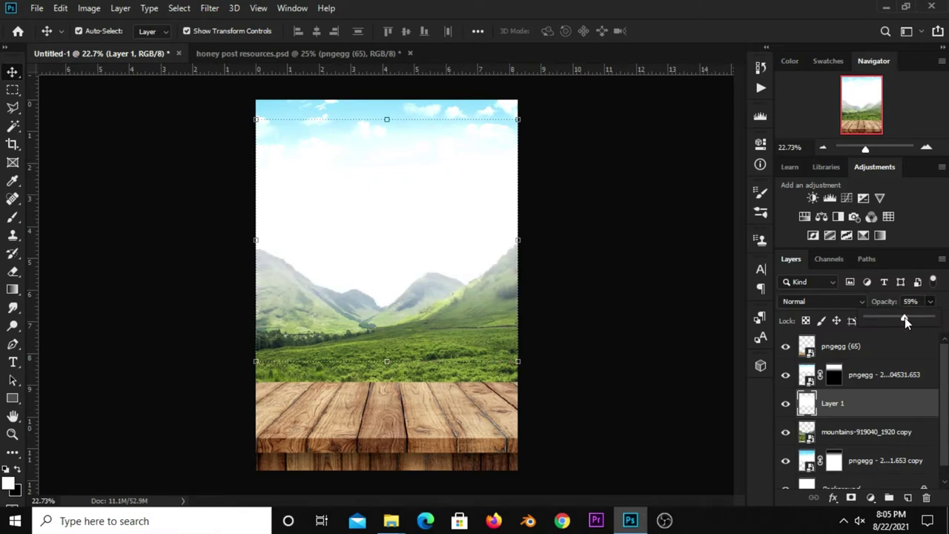
click(641, 372)
click(785, 405)
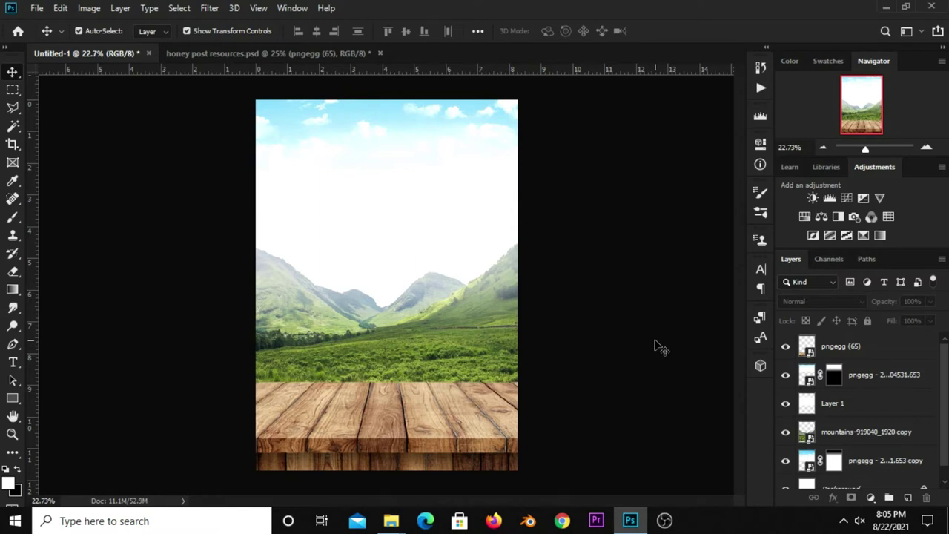
click(290, 57)
Copy the hanging rope sign from the resources file and place it centred near the poster top as Layer 2
click(435, 272)
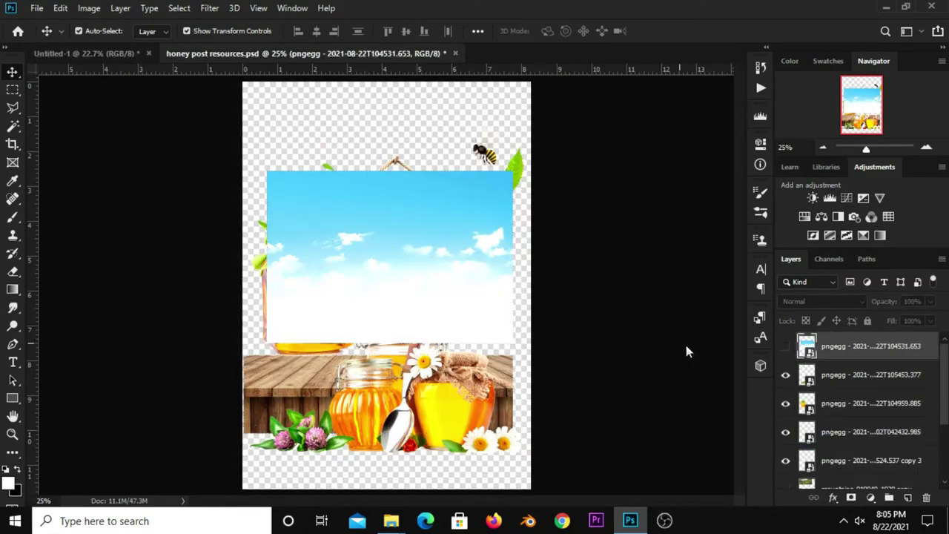
drag(413, 269, 434, 275)
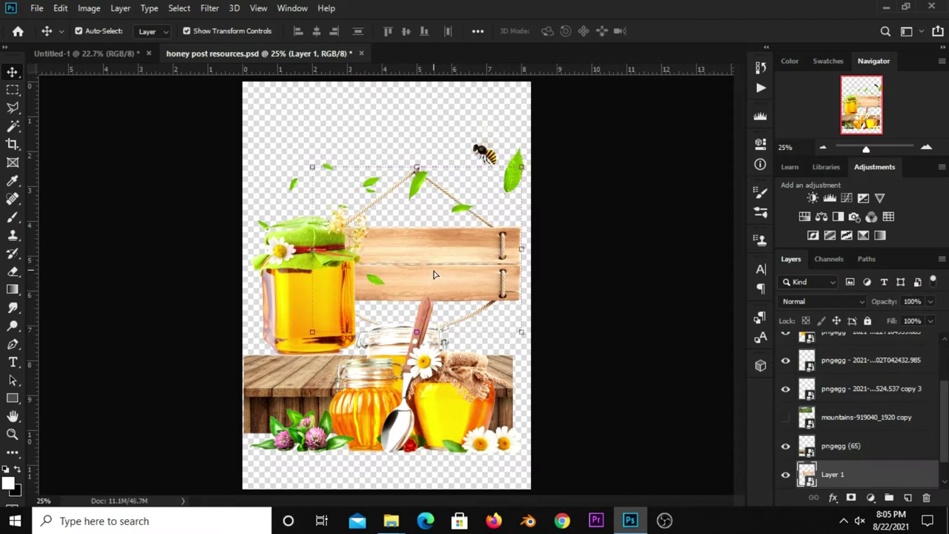
click(85, 54)
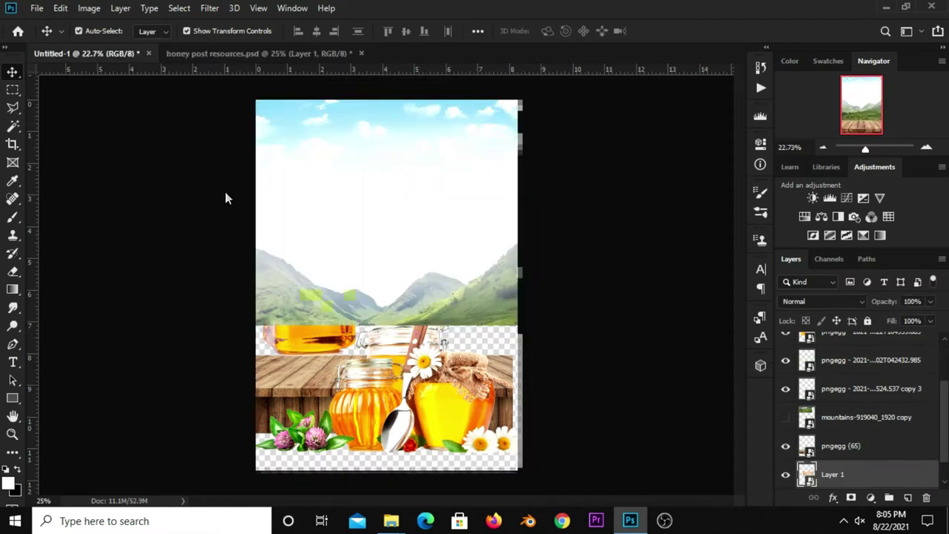
key(ctrl+v)
key(ctrl+t)
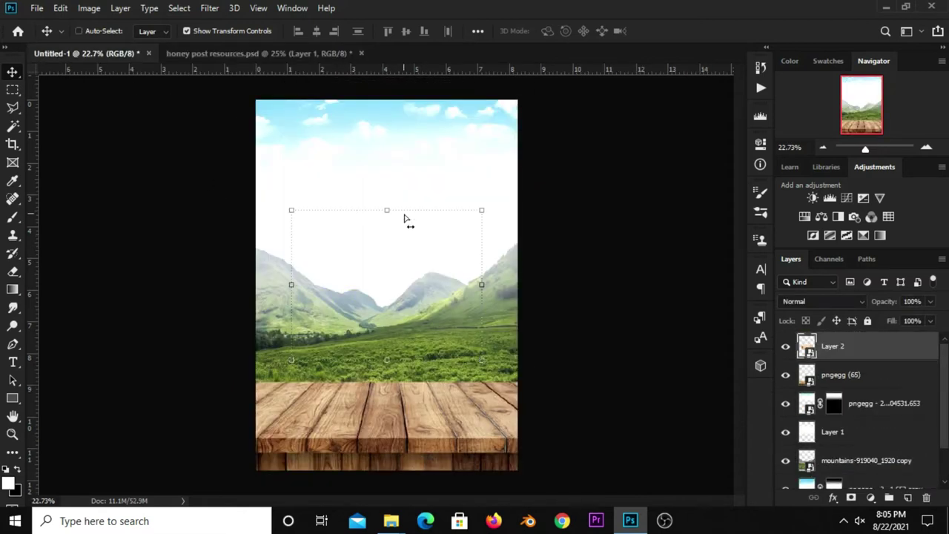
drag(384, 294, 387, 148)
key(Return)
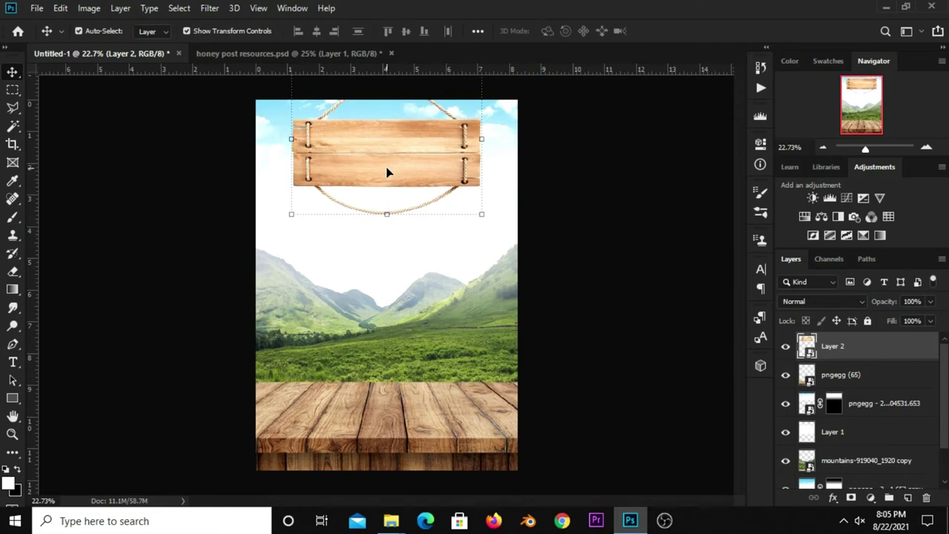
click(571, 204)
click(787, 346)
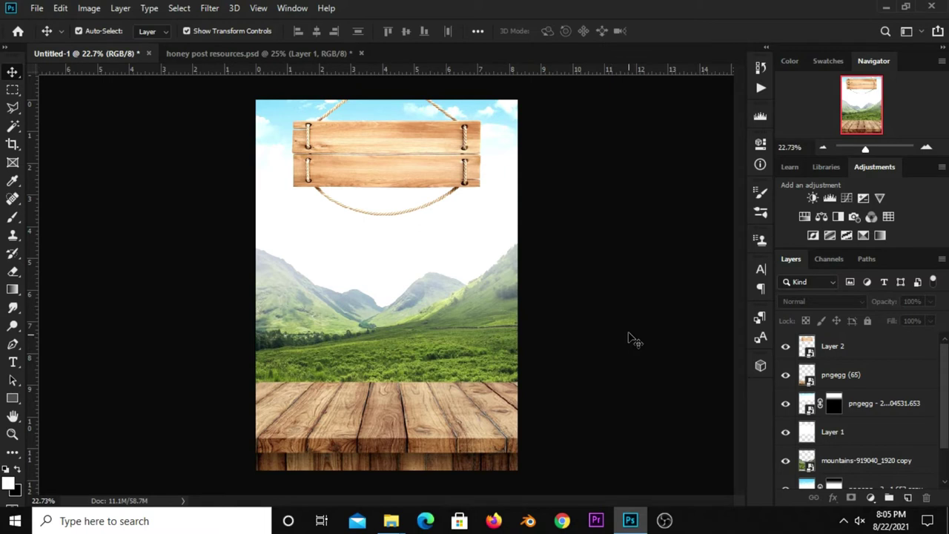
Add a Curves 1 adjustment clipped to the Layer 2 sign, with a custom curve
click(871, 497)
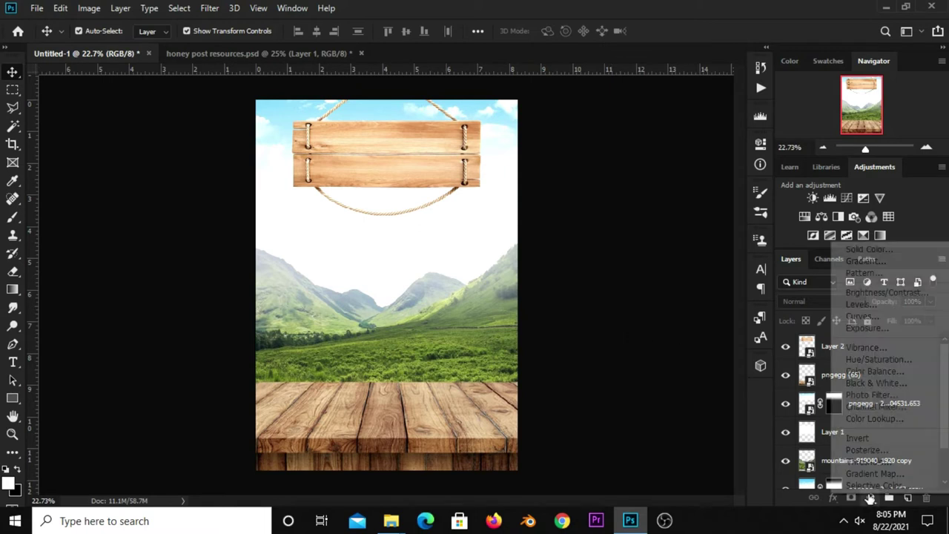
click(860, 316)
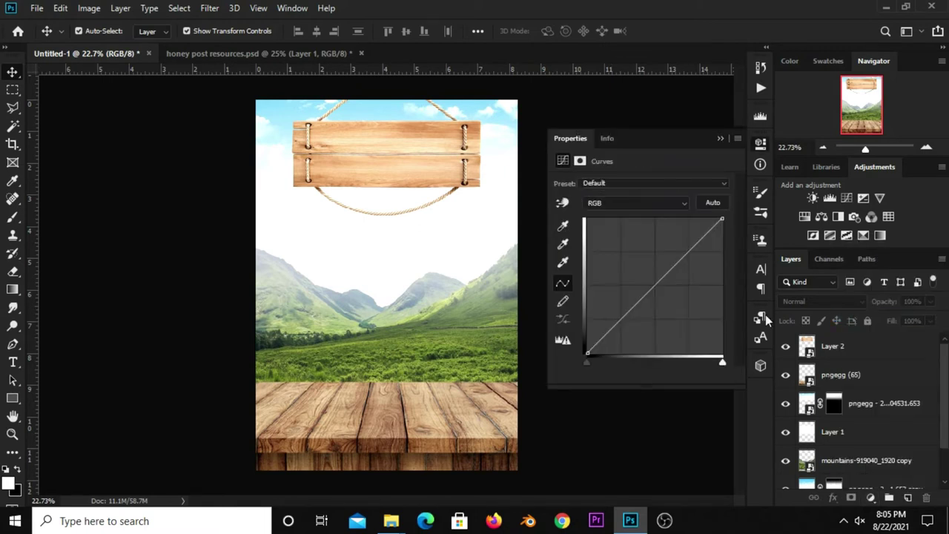
click(641, 375)
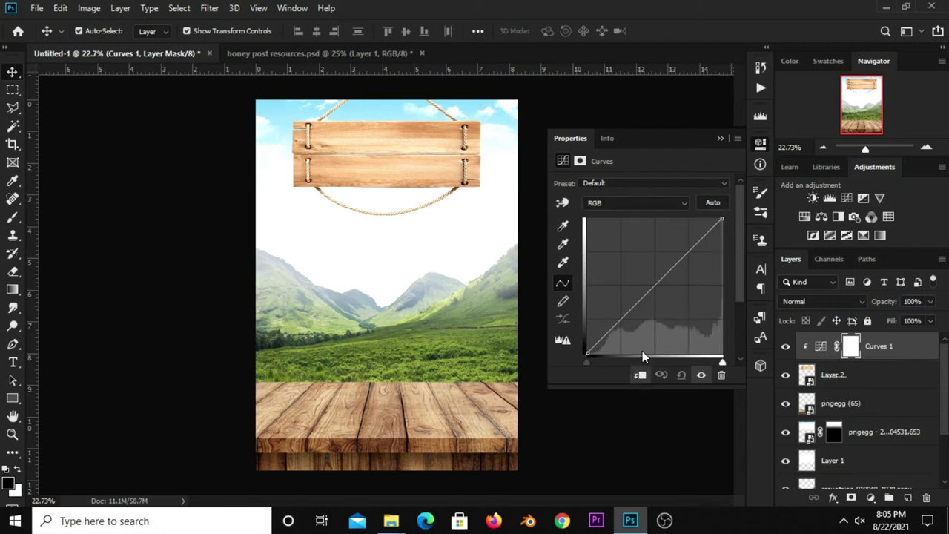
drag(640, 304, 644, 303)
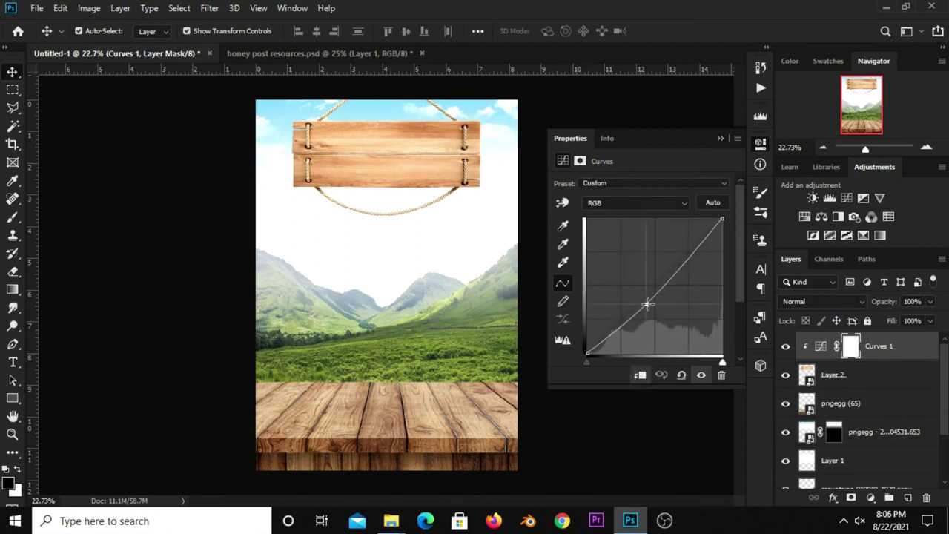
click(722, 137)
click(786, 346)
click(713, 408)
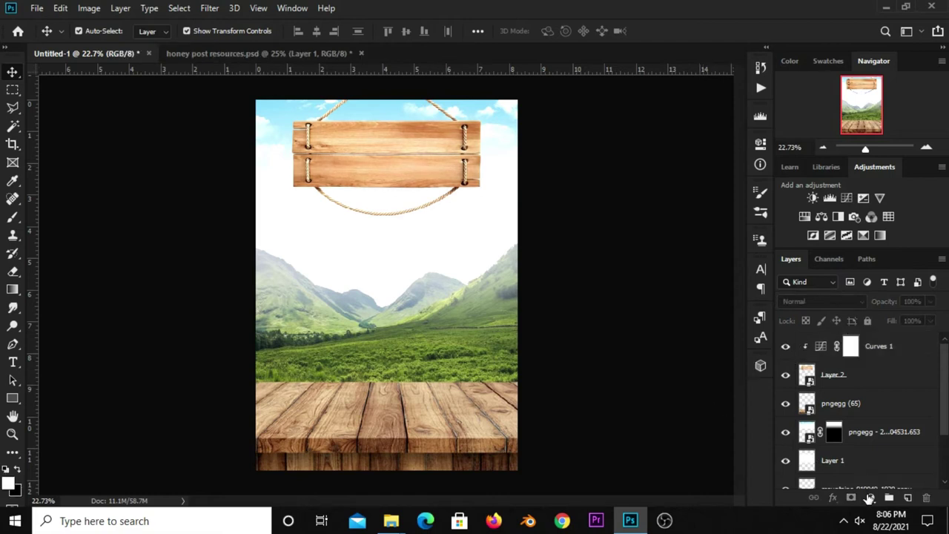
click(869, 498)
Add an Exposure adjustment with gamma correction 0.75, then compare it on and off
click(878, 330)
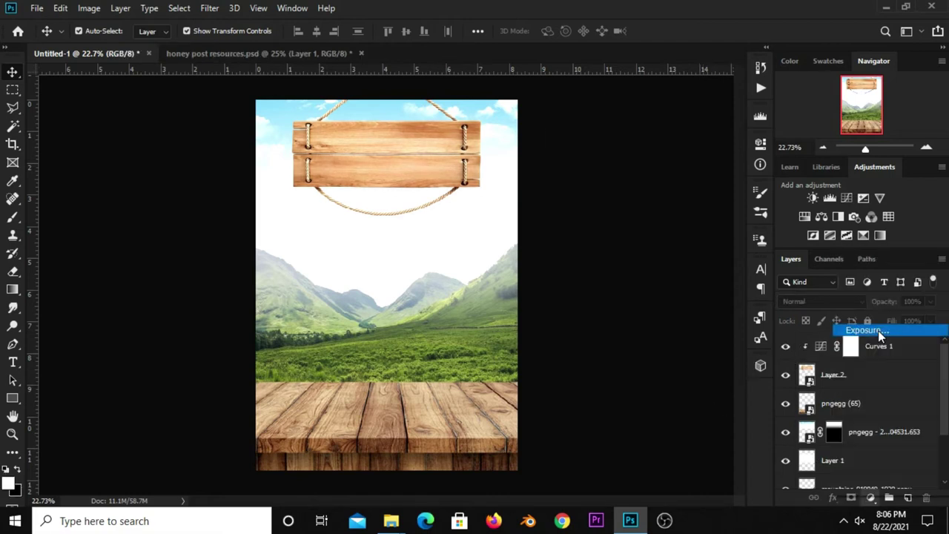
drag(649, 271, 662, 275)
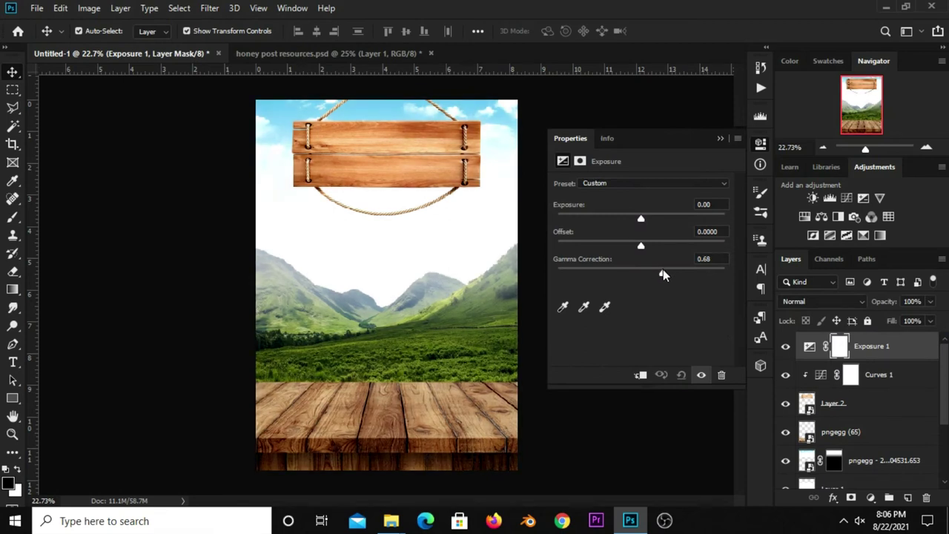
drag(663, 275, 659, 275)
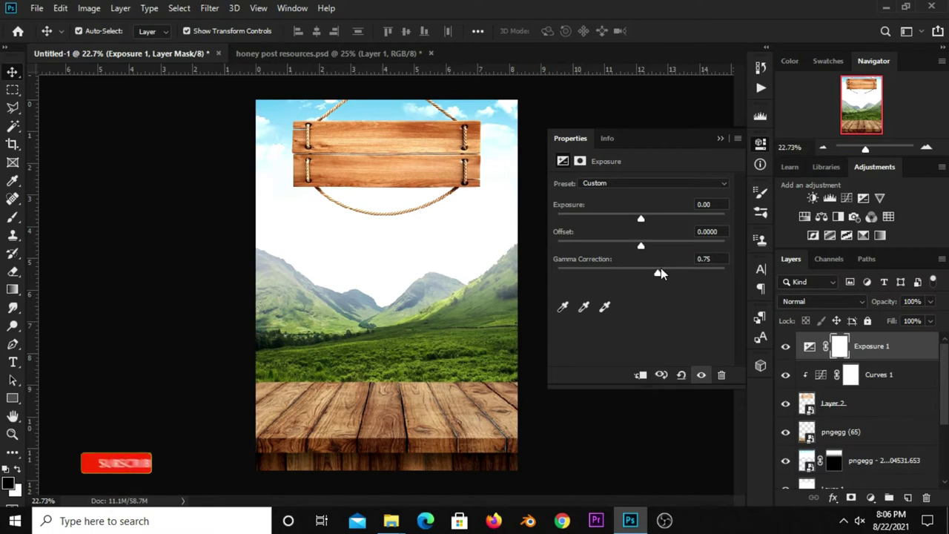
click(720, 139)
click(784, 347)
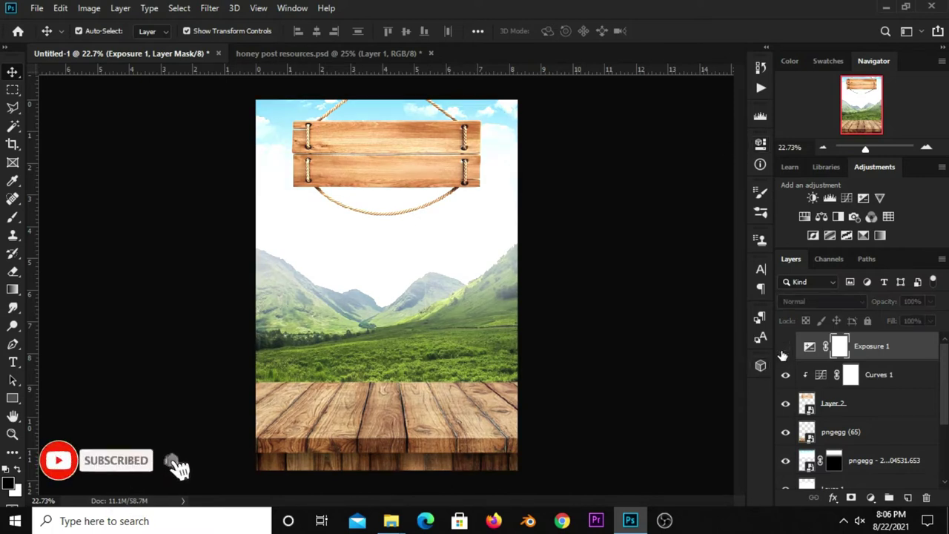
click(660, 353)
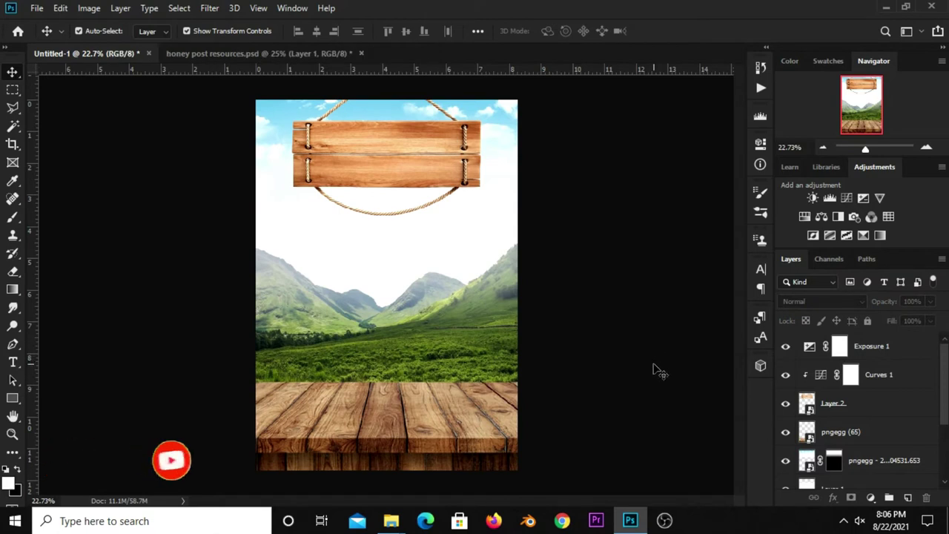
click(816, 434)
Drag the pngegg (65) table layer to the top of the stack, above Exposure 1
click(786, 436)
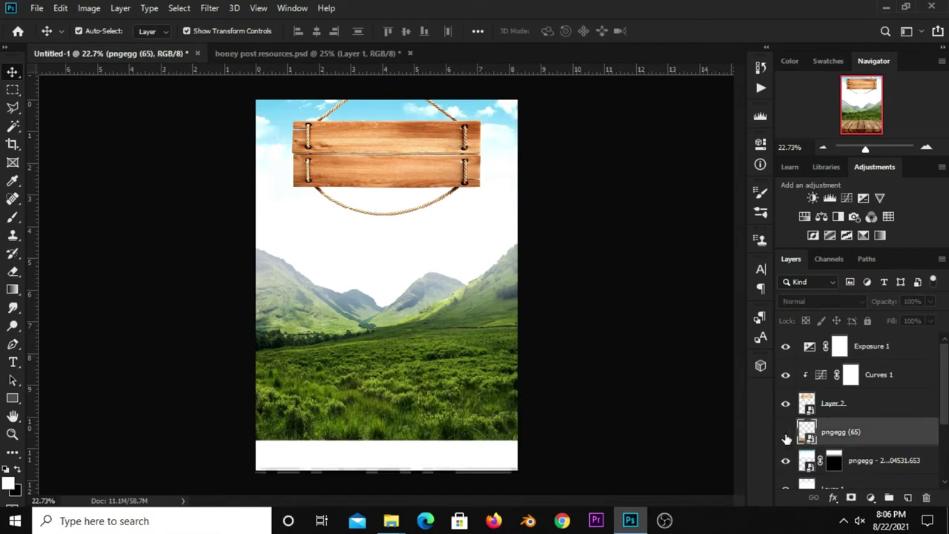
click(786, 436)
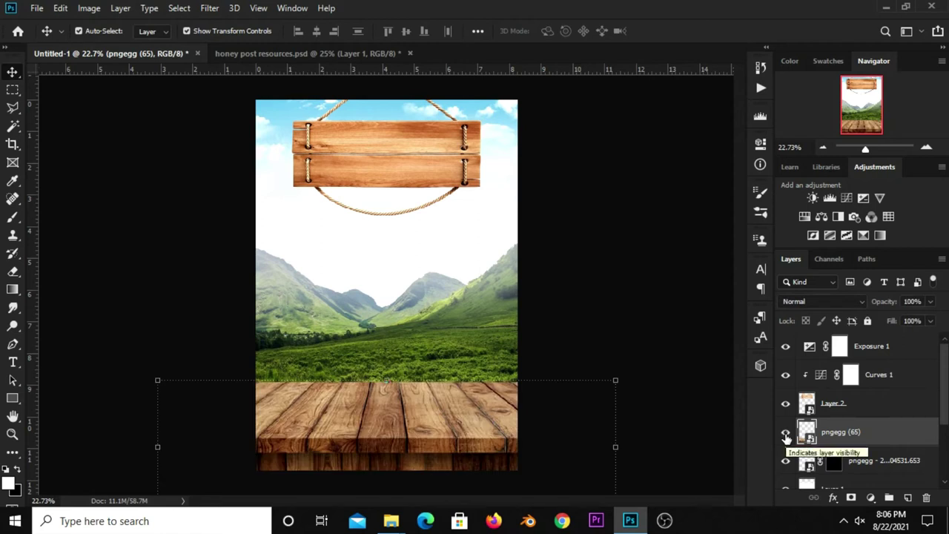
click(616, 299)
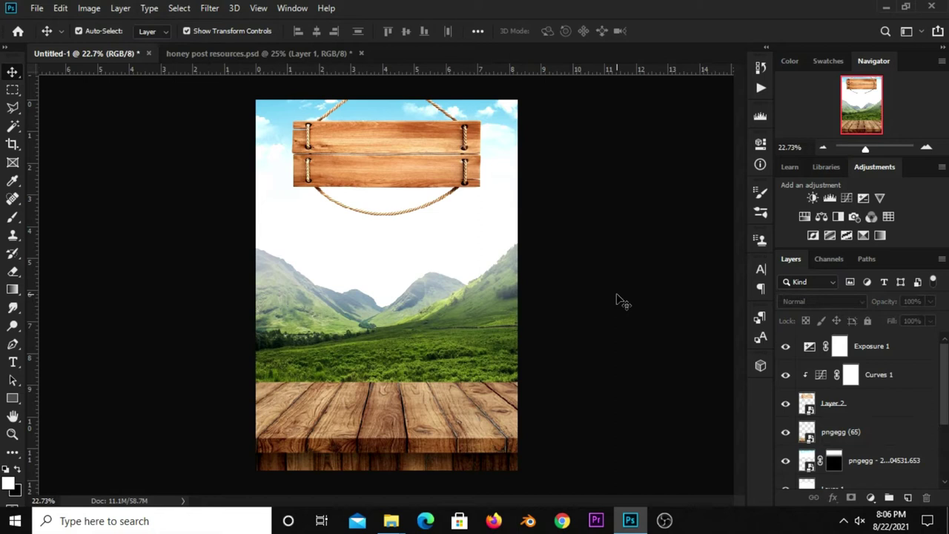
click(482, 434)
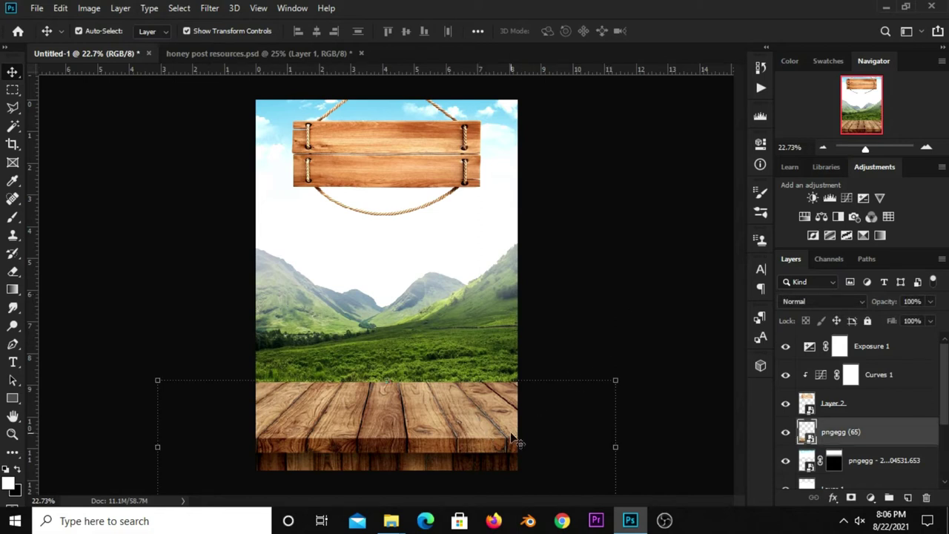
click(786, 434)
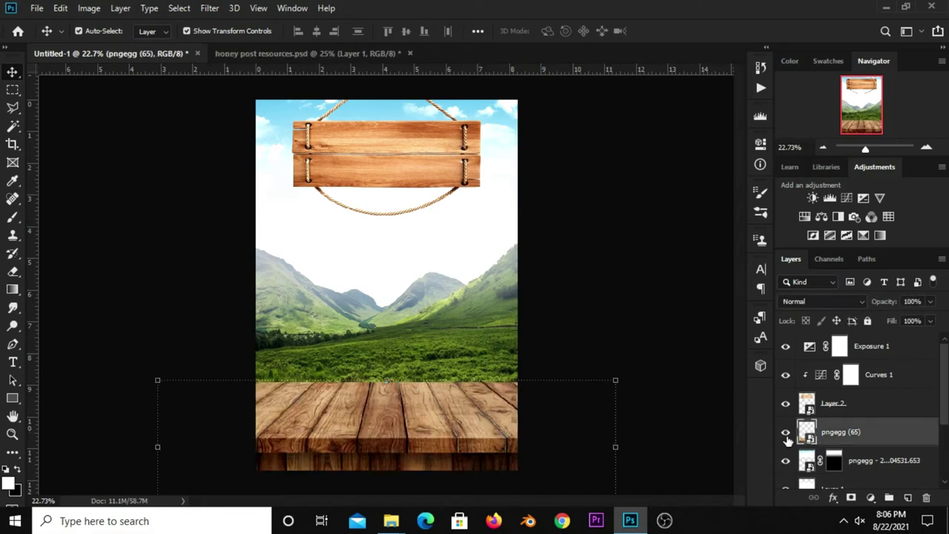
drag(844, 438, 834, 337)
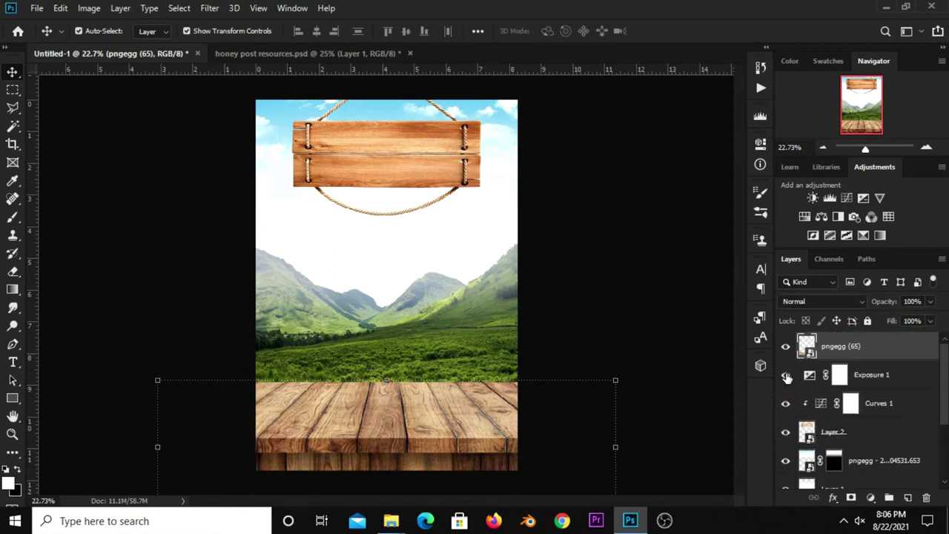
click(784, 347)
click(869, 497)
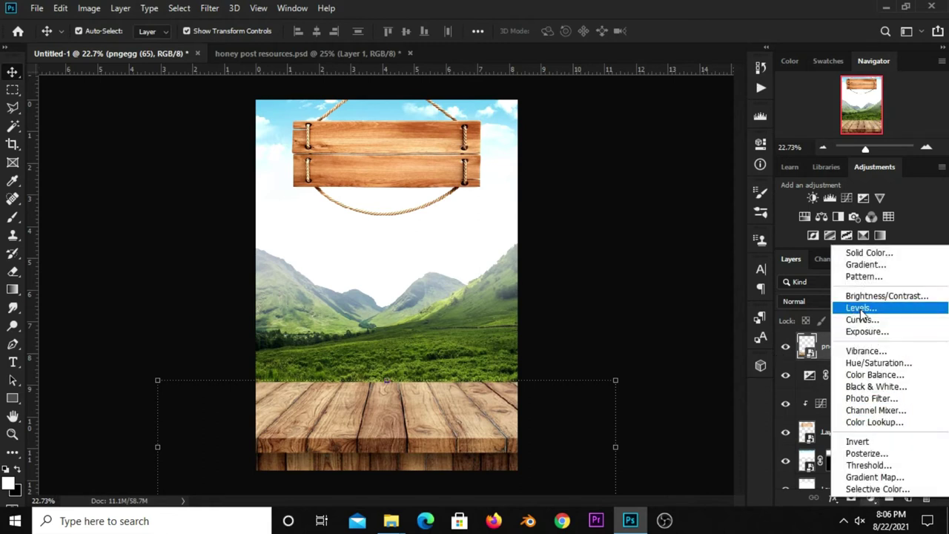
Add a Levels adjustment clipped to the table, lowering output white to about 182
click(862, 309)
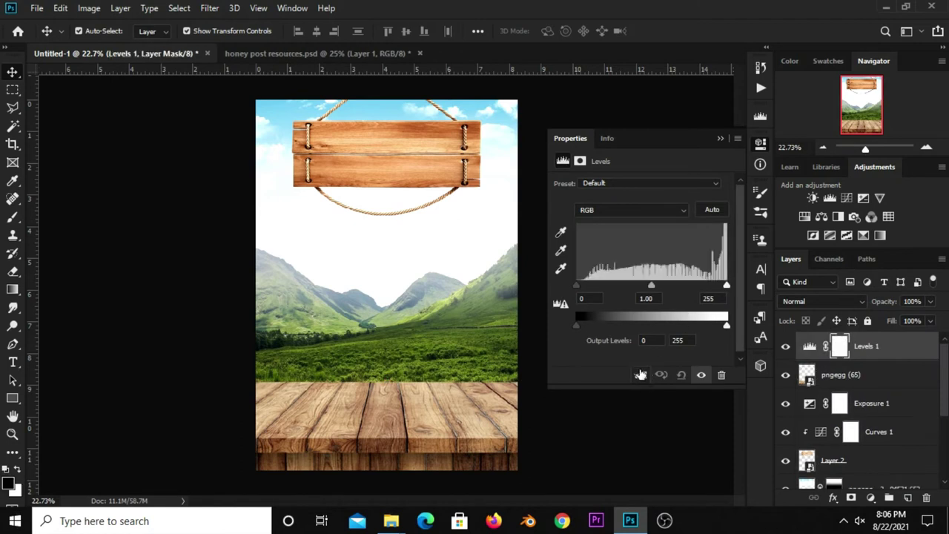
click(641, 374)
drag(725, 329, 704, 331)
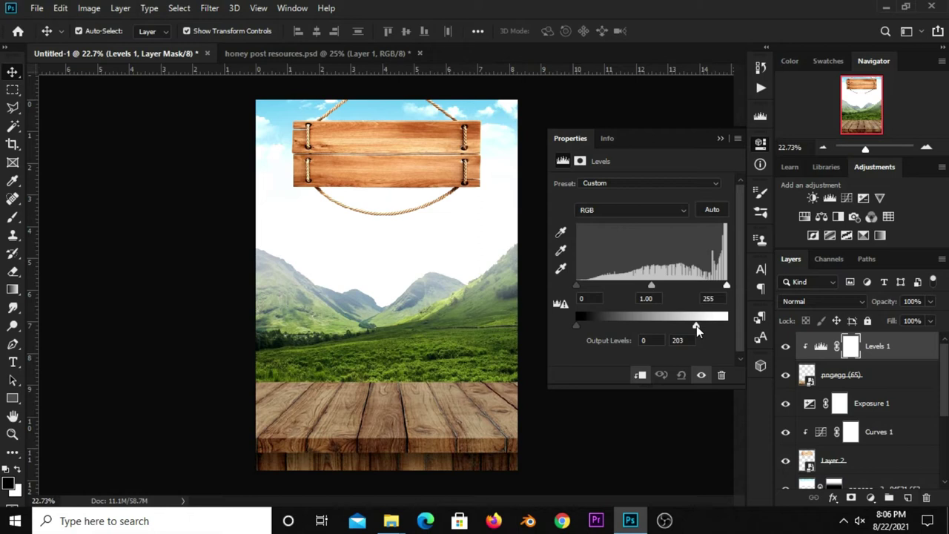
drag(696, 326, 685, 329)
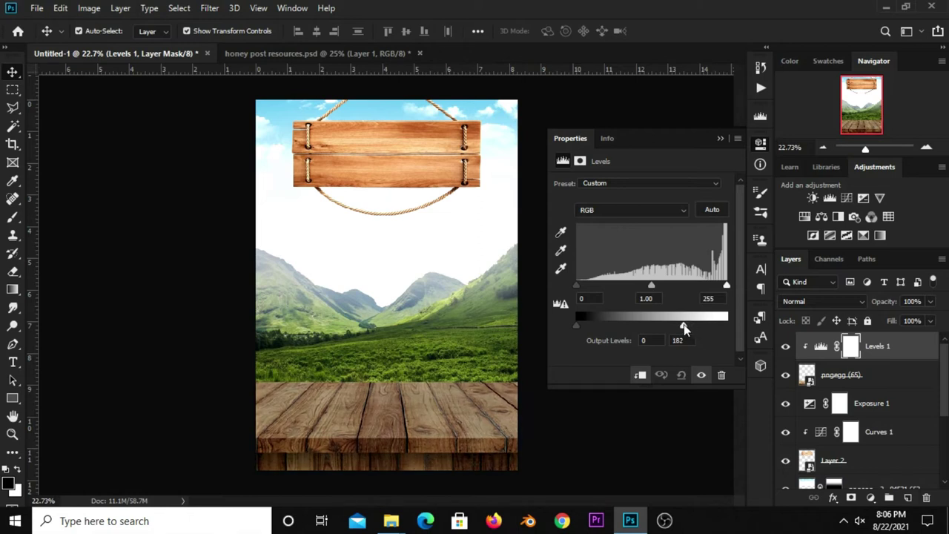
click(720, 140)
click(785, 349)
Set the Levels layer to 76% opacity, compare it, and target its mask
click(930, 302)
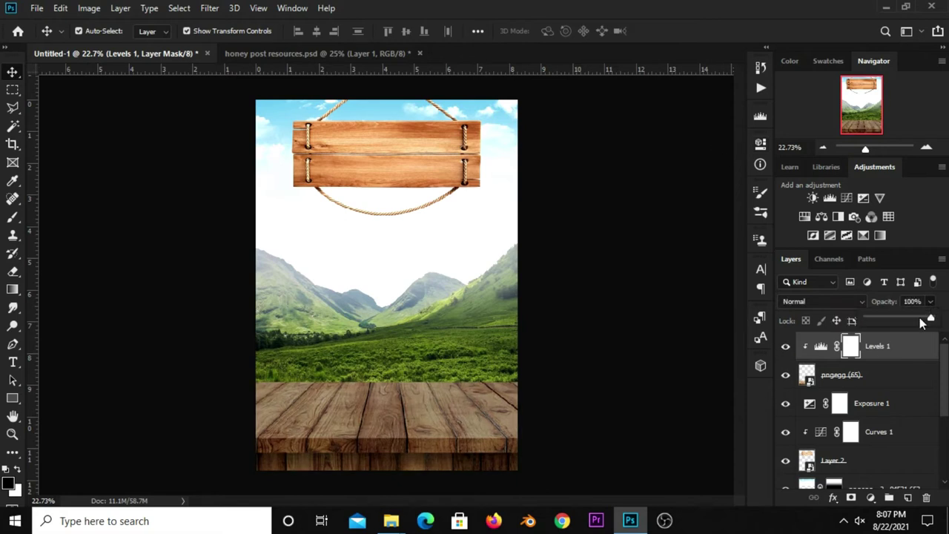
drag(923, 323, 913, 320)
click(693, 379)
click(785, 347)
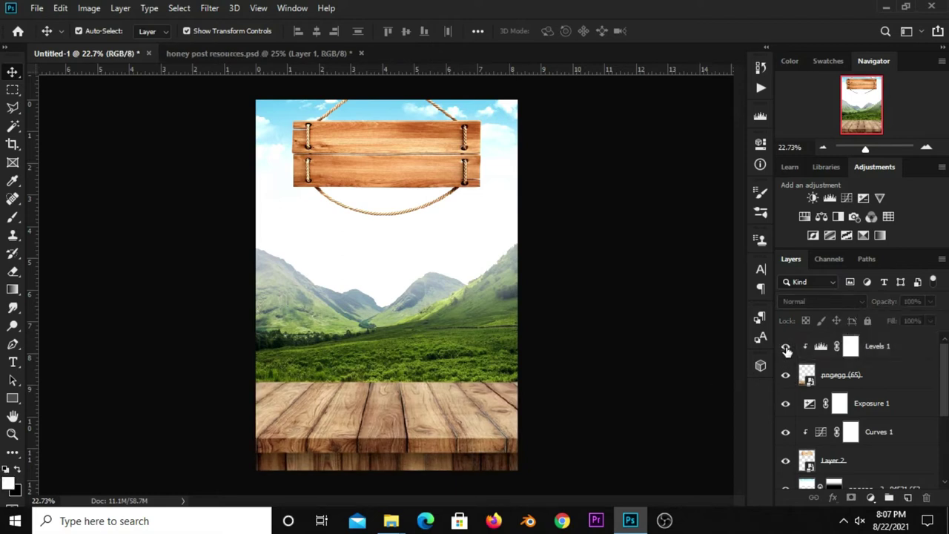
click(787, 348)
click(851, 346)
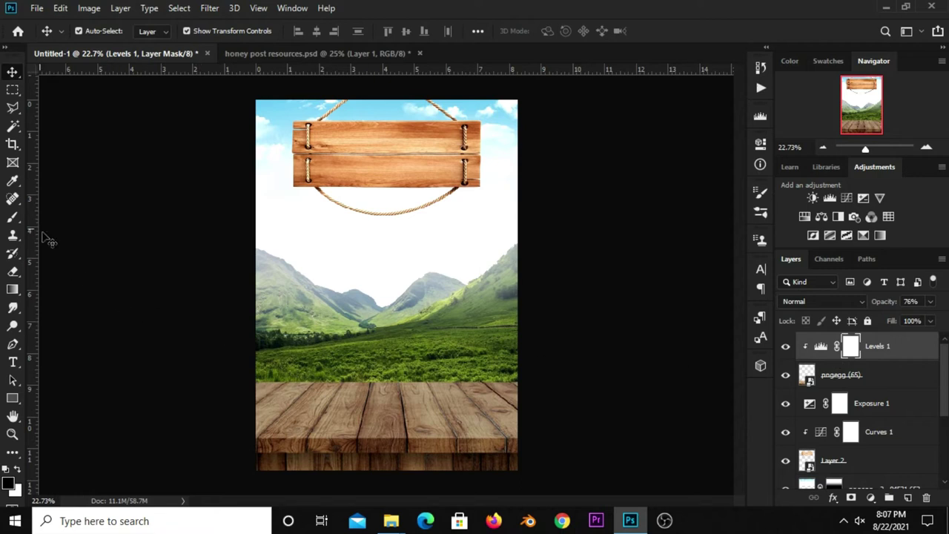
click(13, 216)
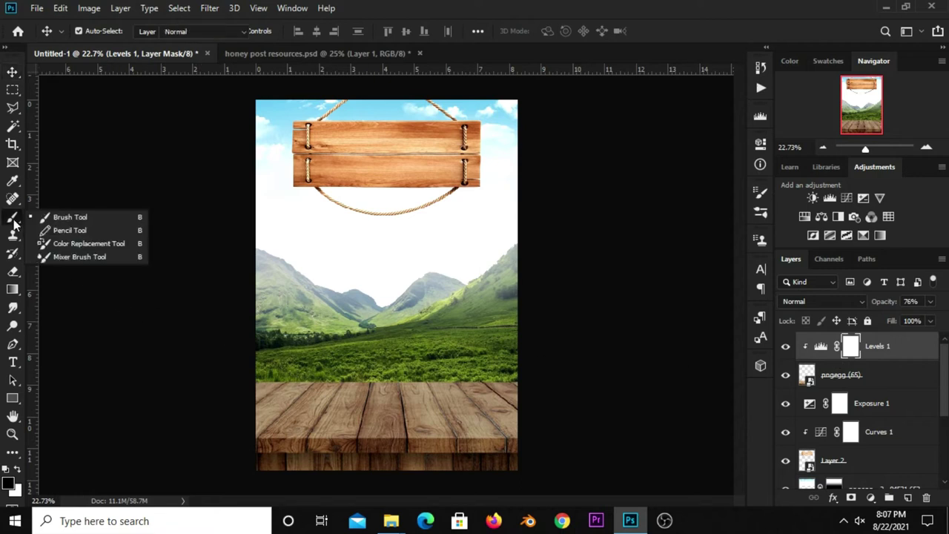
Set the brush tip roundness to 5%
click(136, 217)
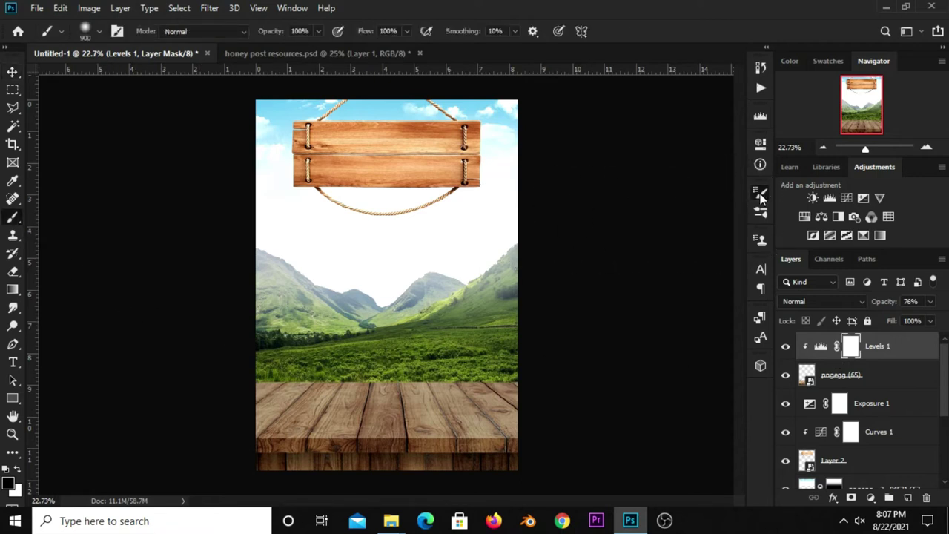
click(760, 194)
drag(667, 313, 641, 310)
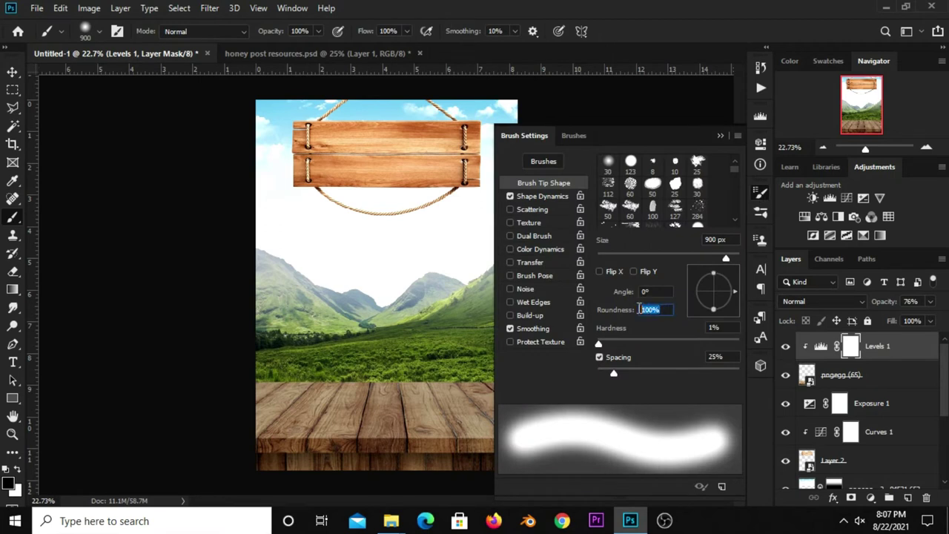
text(5)
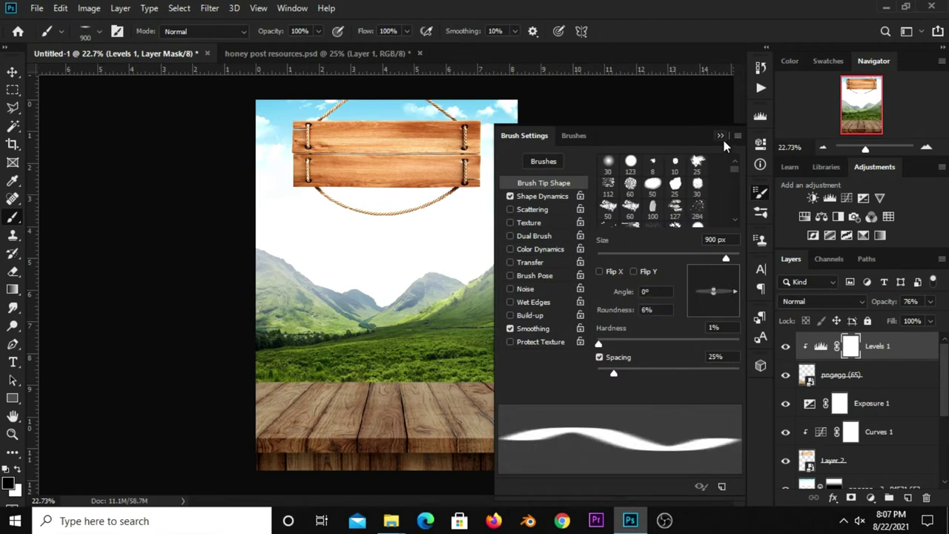
click(721, 137)
Paint a large black stroke on the Levels mask across the table's back edge
key(bracketright)
key(bracketright)
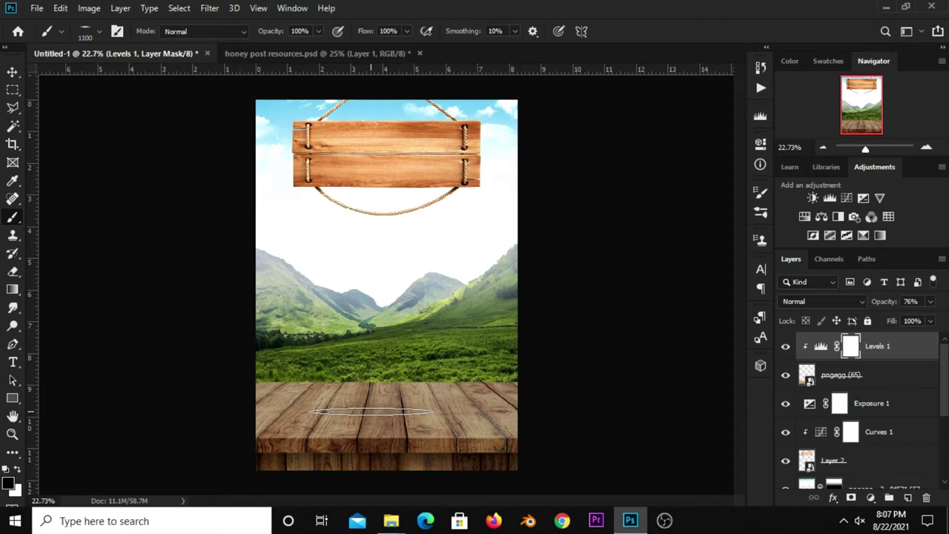
click(9, 482)
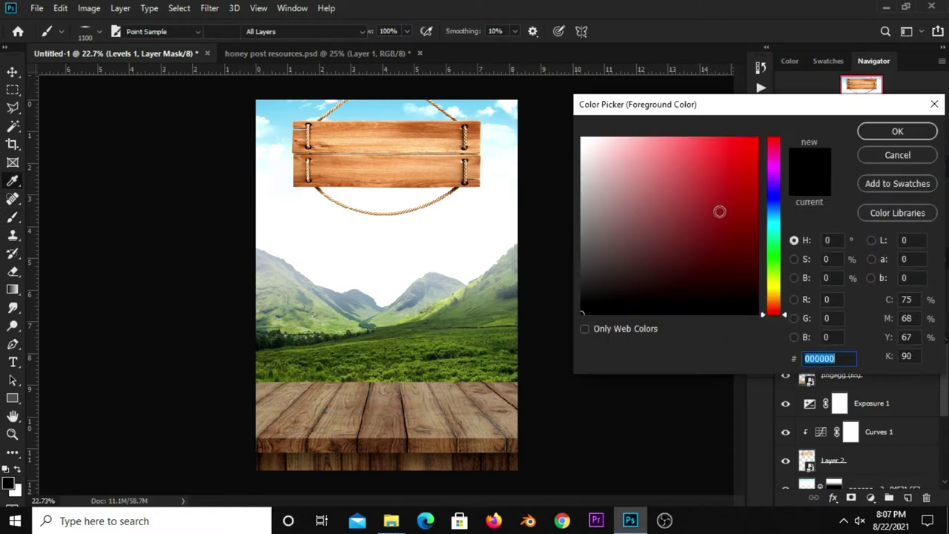
click(898, 132)
drag(328, 400, 356, 408)
key(bracketright)
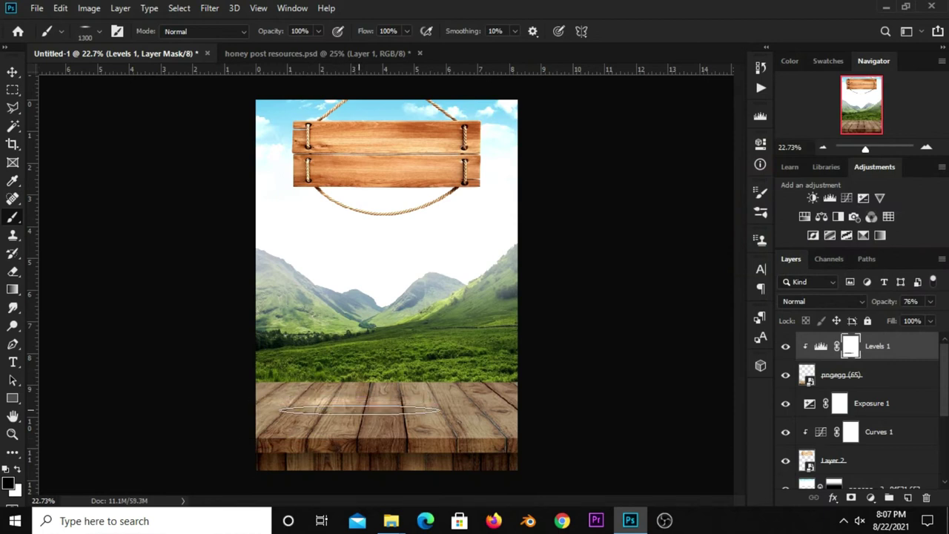
key(bracketright)
key(bracketright)
key(bracketright)
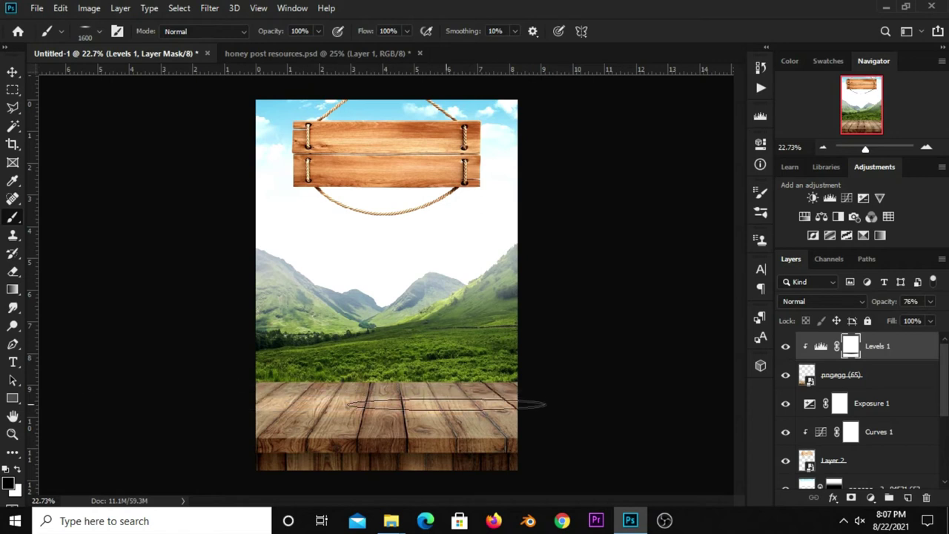
click(13, 71)
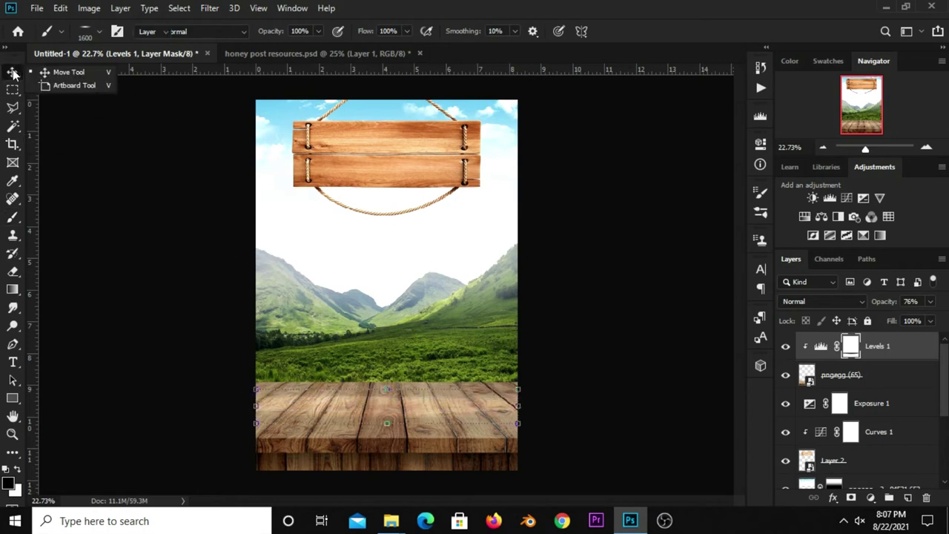
click(589, 293)
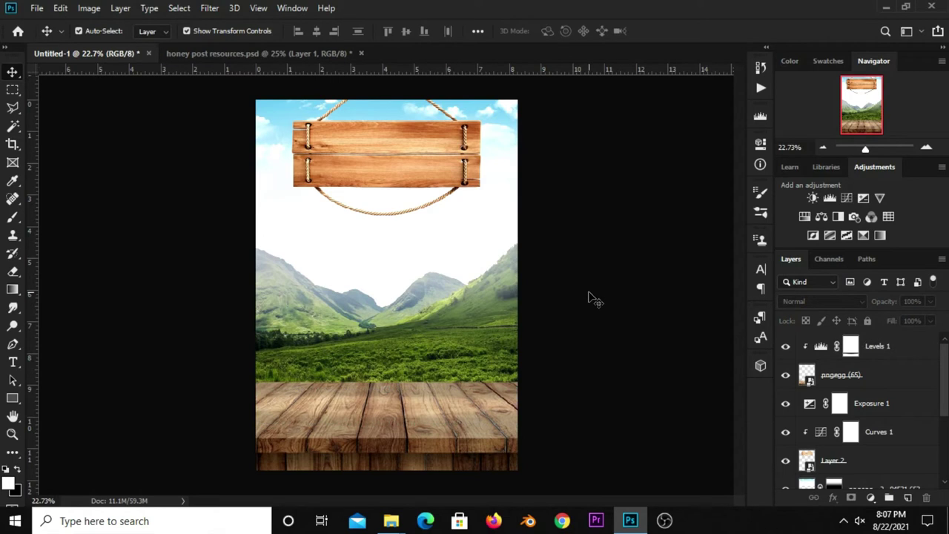
Copy the honey jars with spoon and flowers from honey post resources onto the poster's table
click(237, 58)
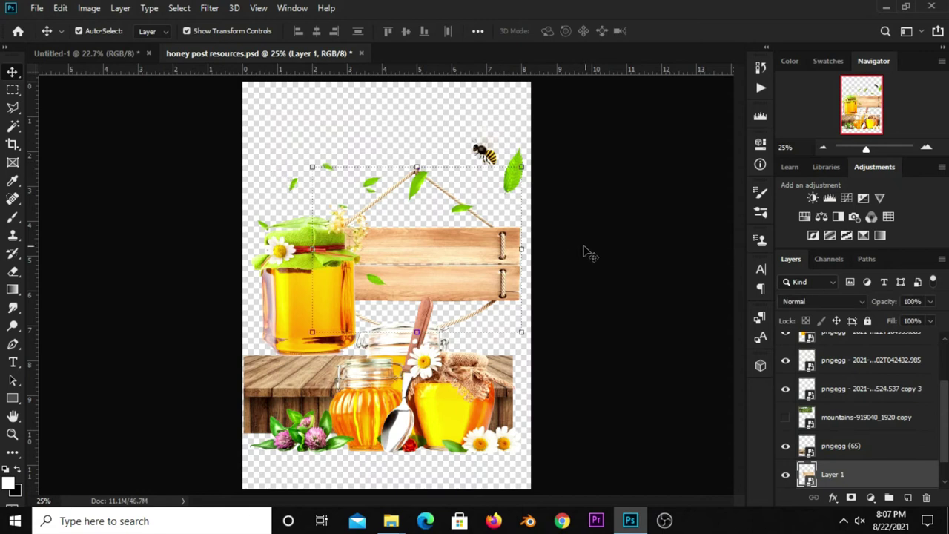
click(511, 316)
drag(467, 417, 466, 399)
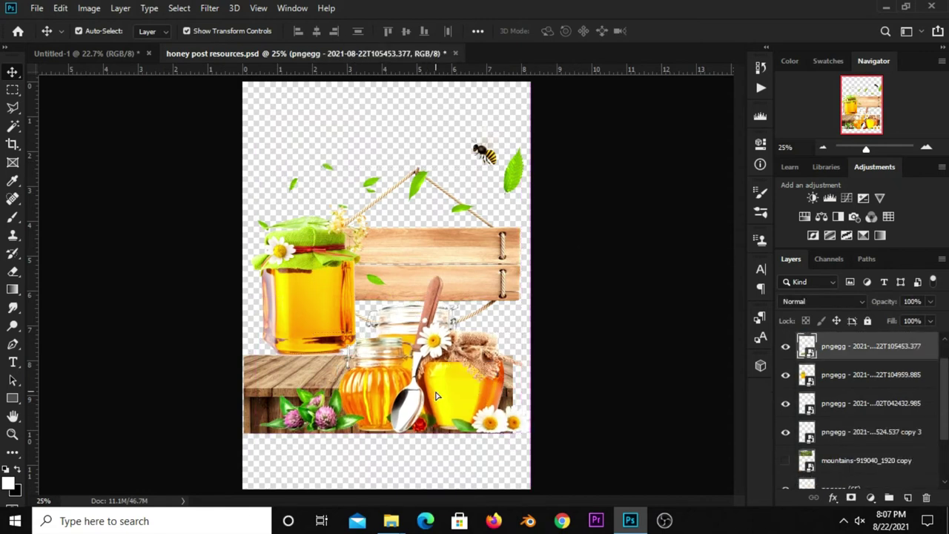
click(126, 58)
key(ctrl+v)
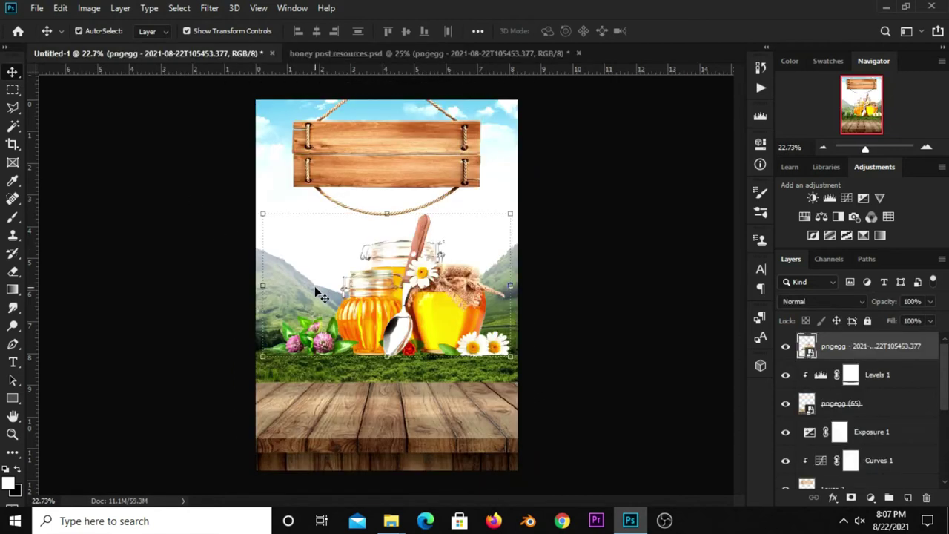
drag(389, 295, 391, 342)
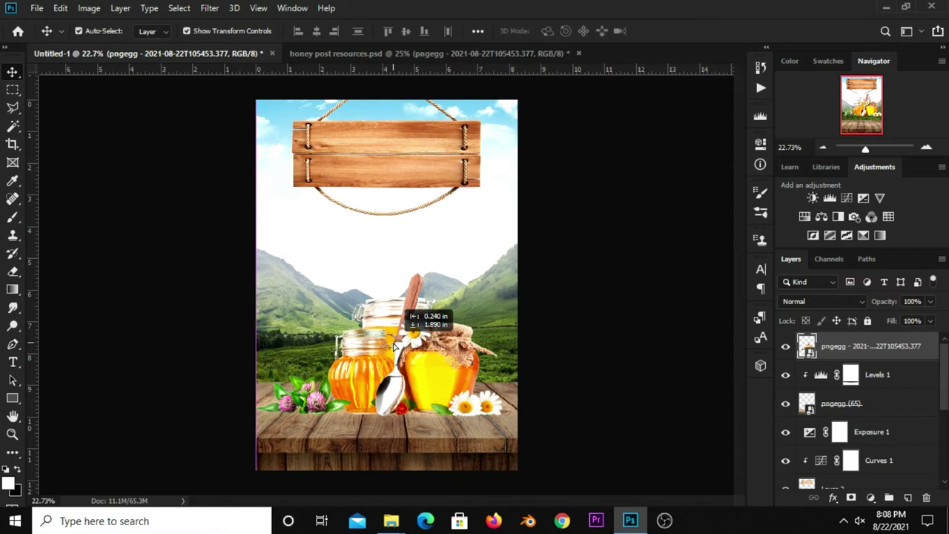
drag(391, 341, 395, 349)
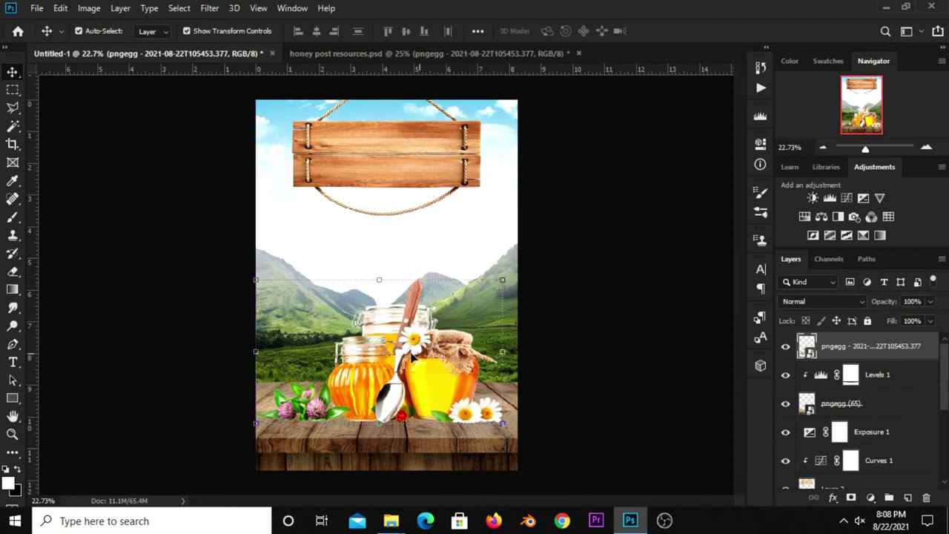
Replace the Levels mask with a fresh mask and paint a black stroke beneath the jars
right_click(850, 375)
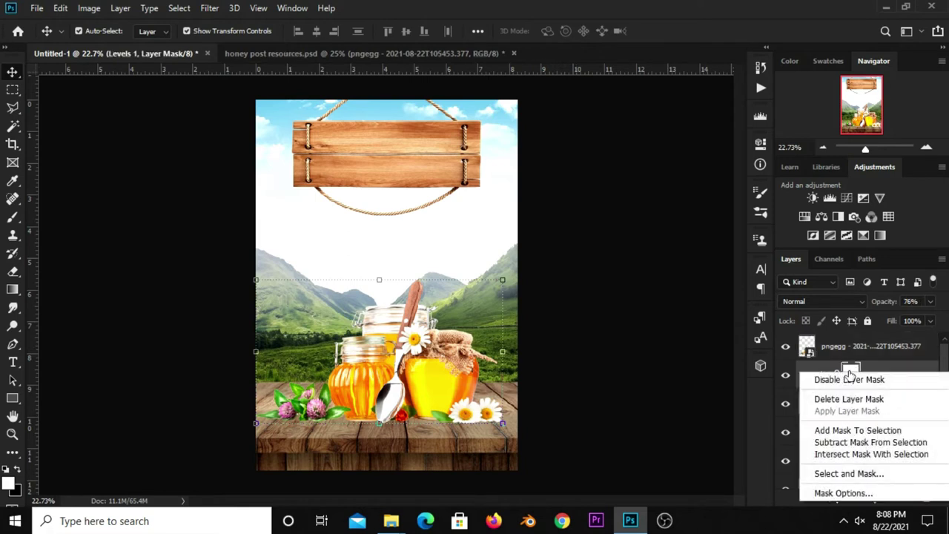
click(853, 401)
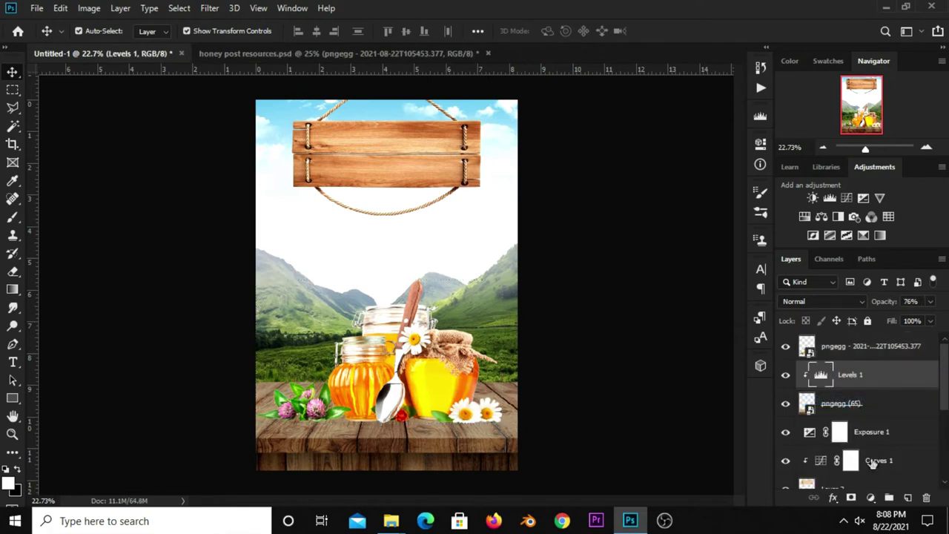
click(851, 499)
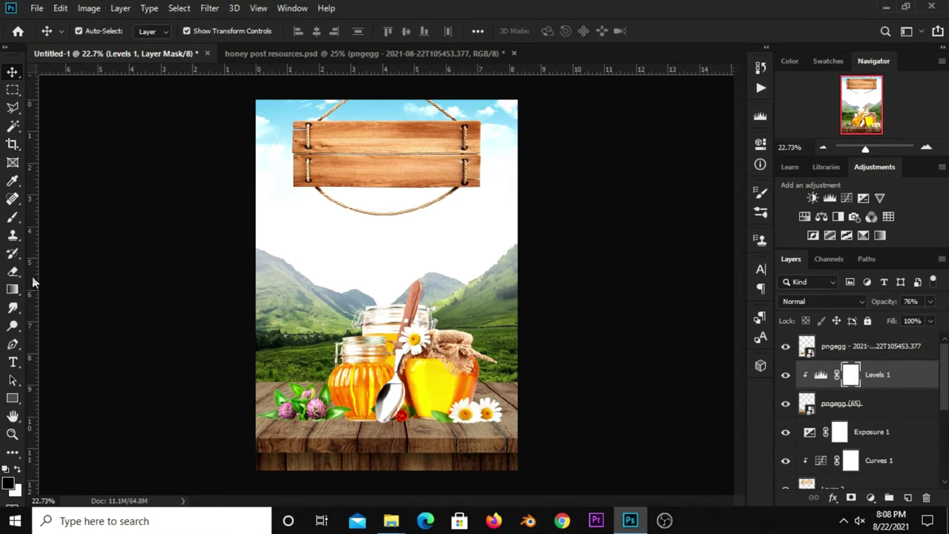
right_click(14, 223)
click(133, 217)
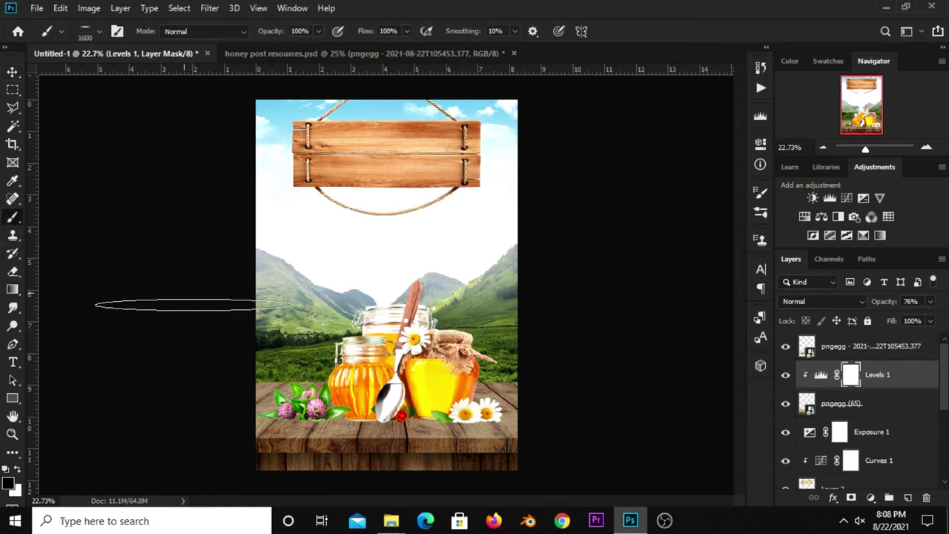
click(401, 417)
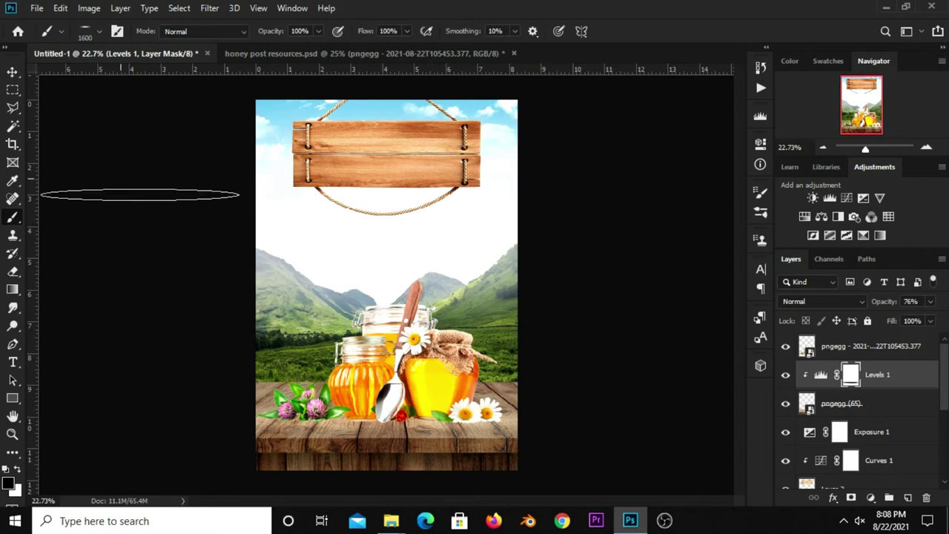
click(12, 71)
click(153, 227)
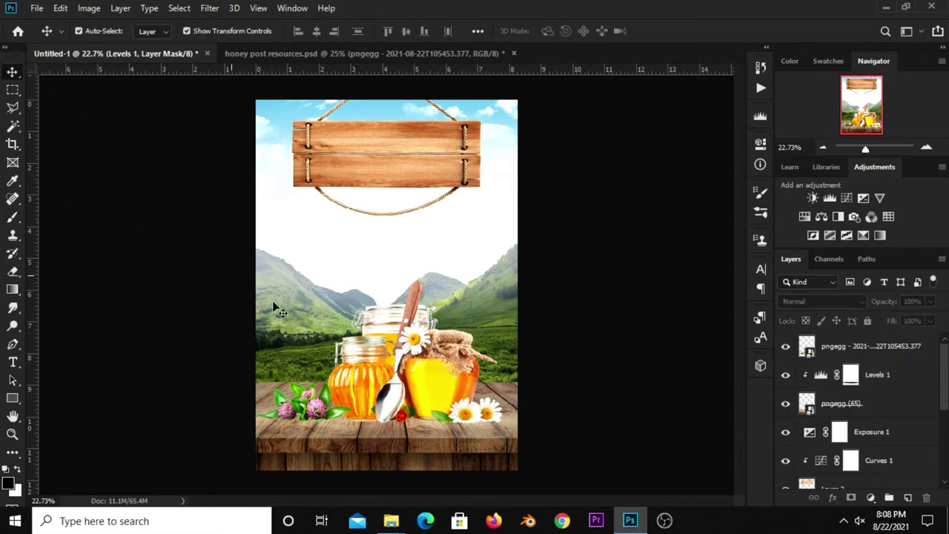
Bring the green-lidded honey jar into the poster, placed behind the other jars
click(342, 57)
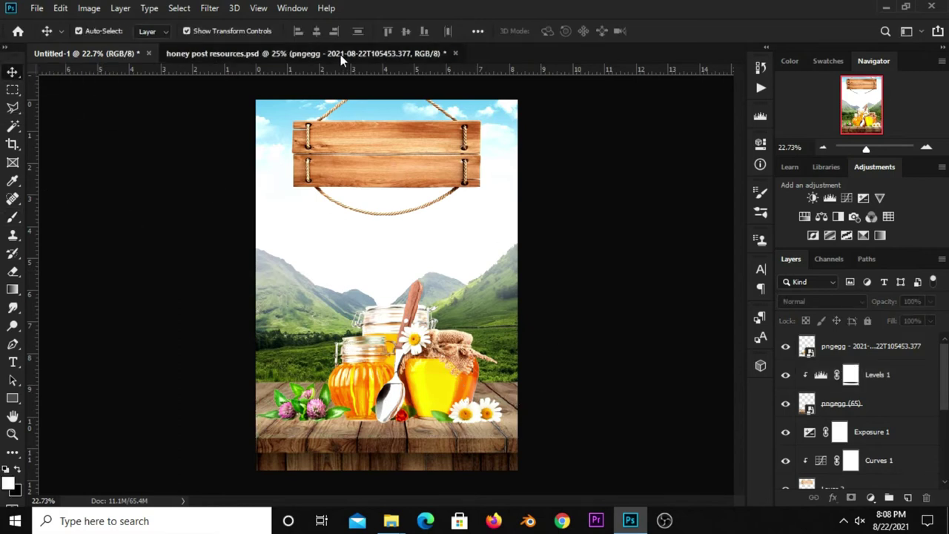
mouse_move(319, 287)
mouse_down()
mouse_move(310, 265)
mouse_move(358, 280)
mouse_move(320, 361)
mouse_up()
drag(853, 348, 853, 390)
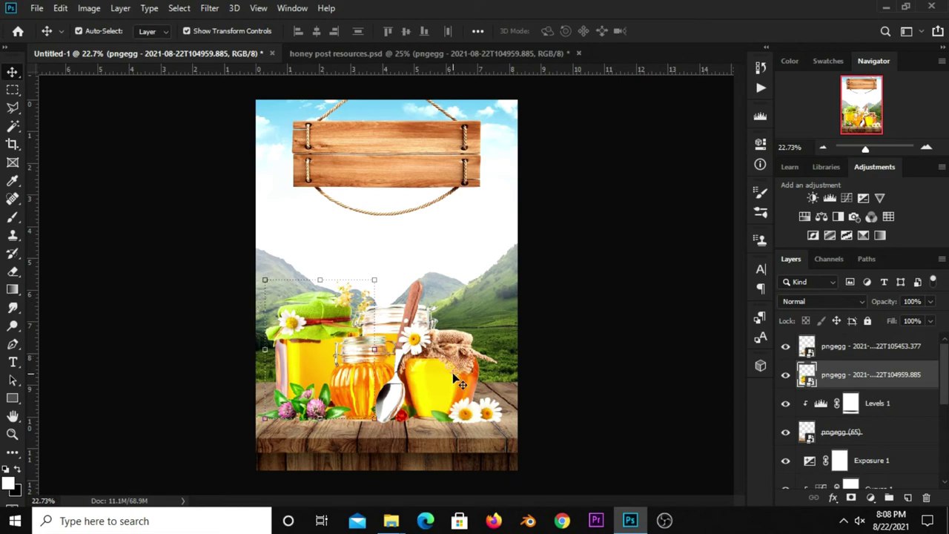
Resize both honey layers to about 96% and shift them slightly right and down
shift+click(475, 327)
drag(502, 278, 515, 272)
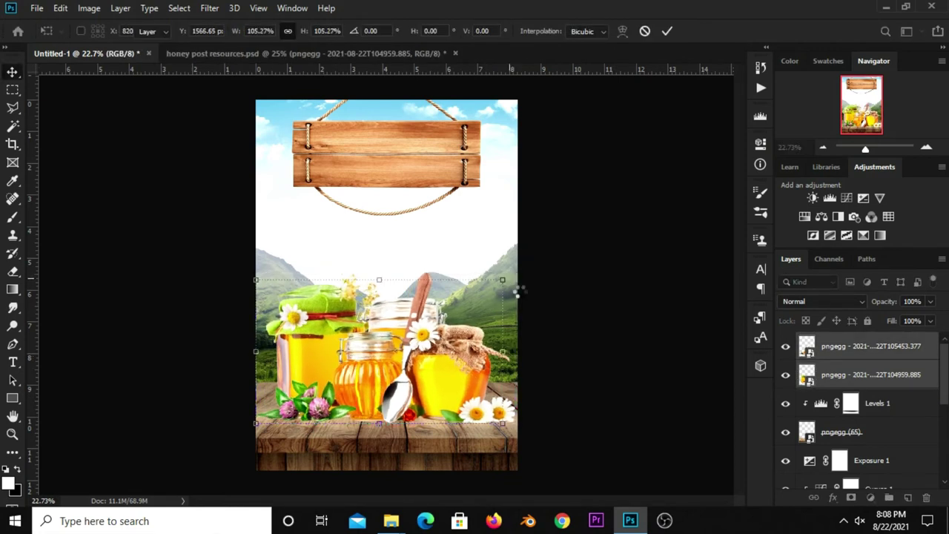
key(Return)
key(shift+Right)
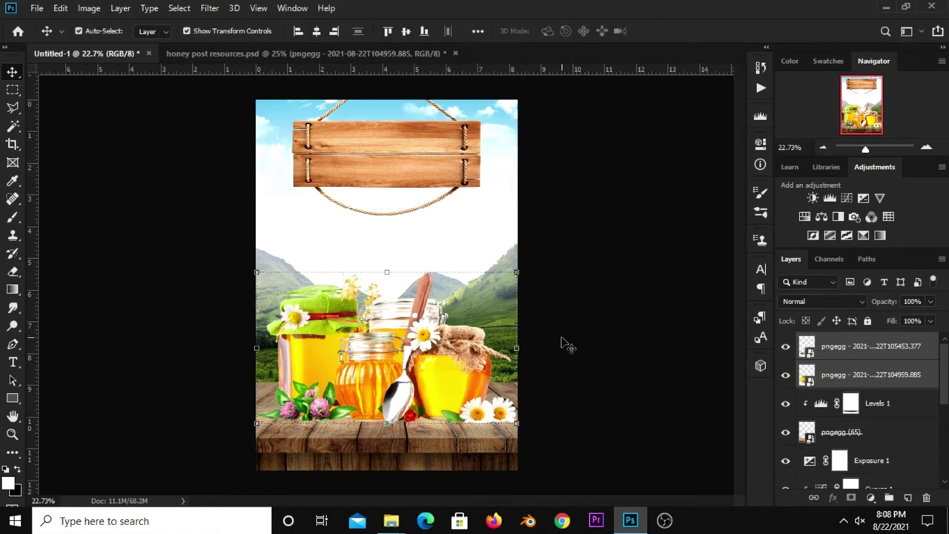
key(ctrl+t)
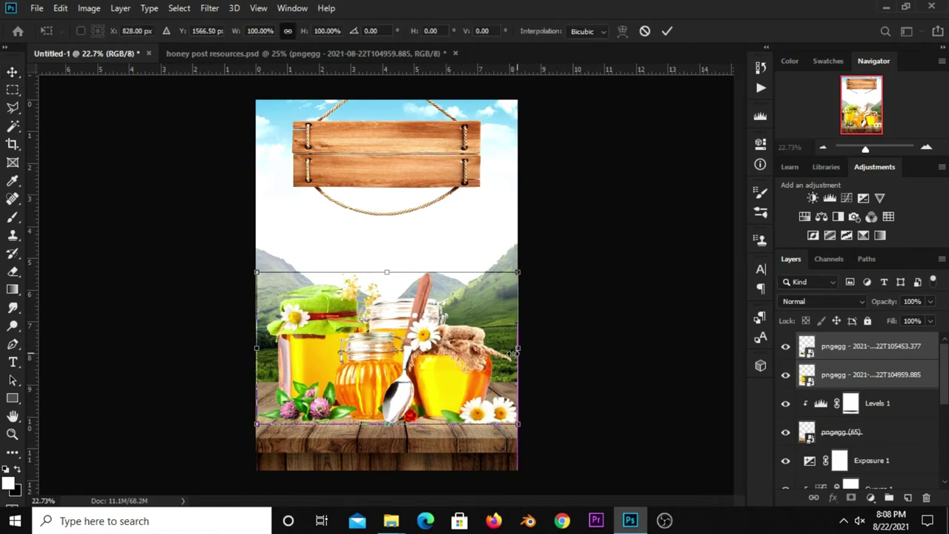
drag(517, 348, 506, 348)
drag(345, 373, 349, 377)
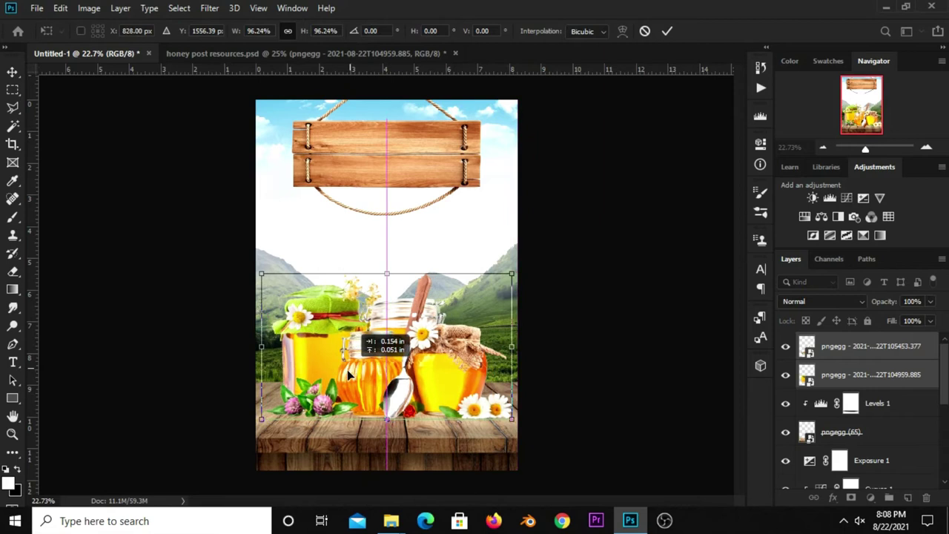
key(Return)
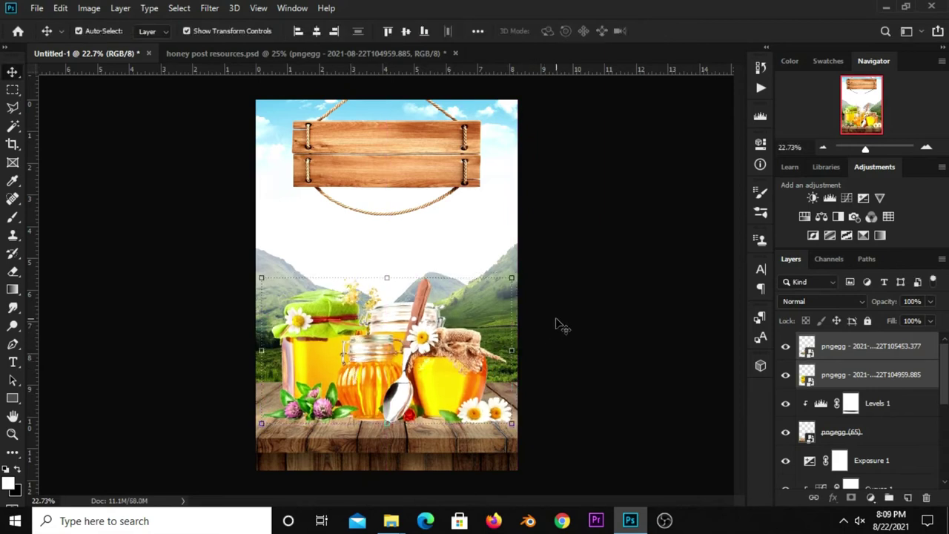
click(727, 349)
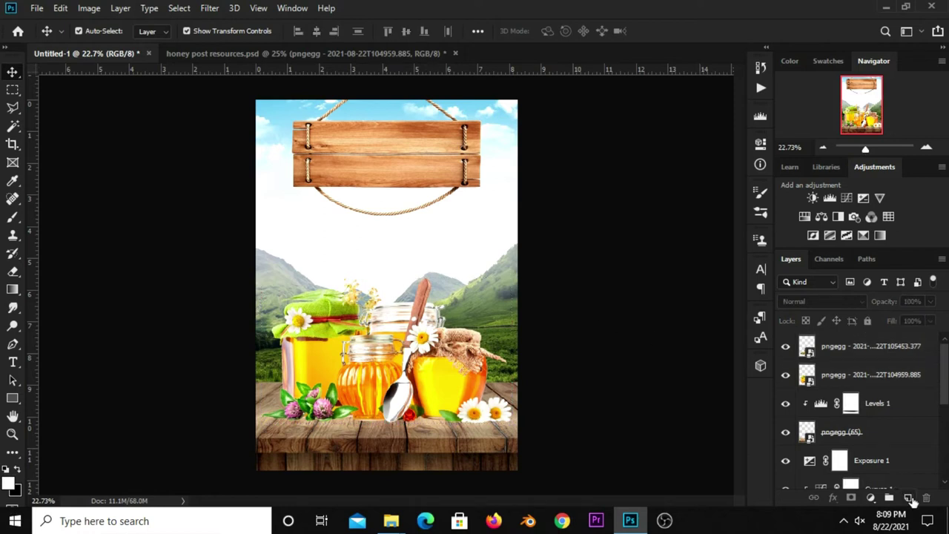
Add a new layer beneath the jar layers and set the brush roundness to 4%
click(909, 499)
drag(848, 357, 843, 413)
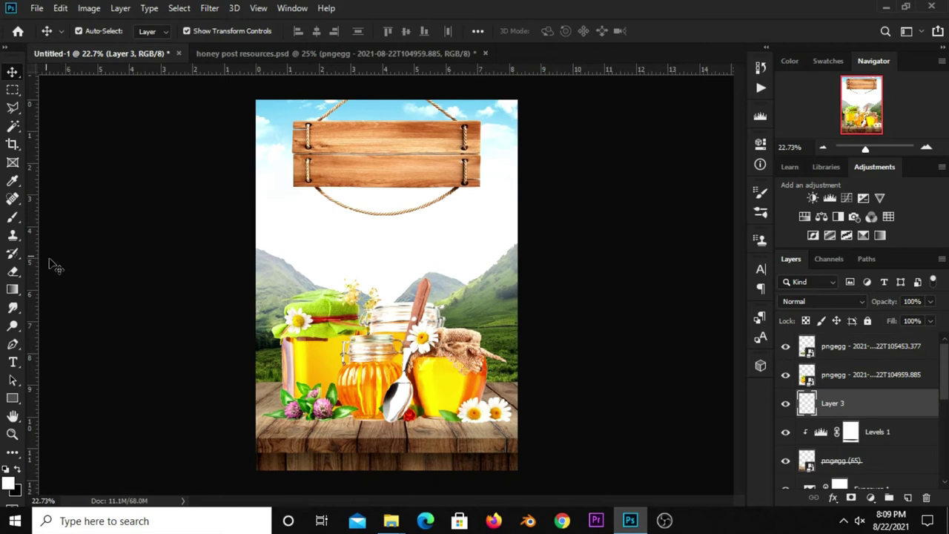
right_click(11, 220)
click(63, 216)
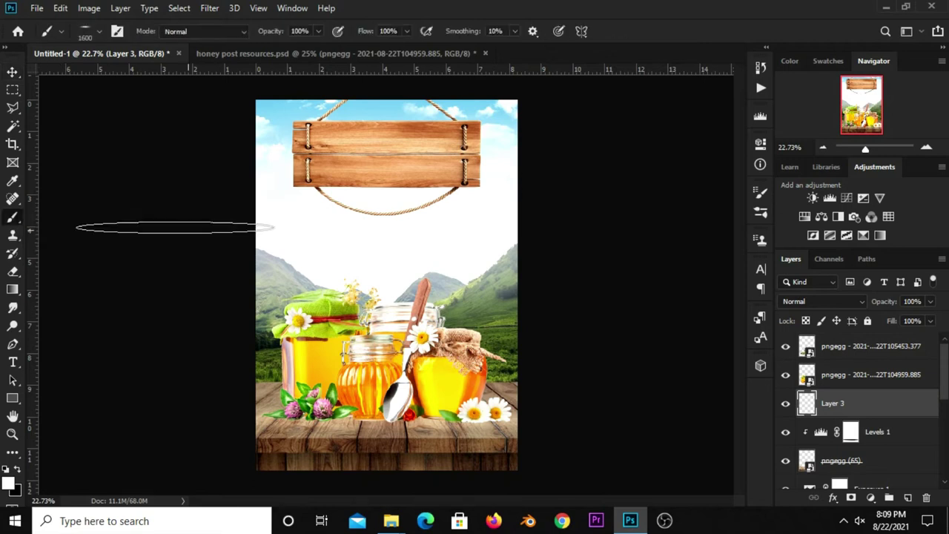
click(759, 196)
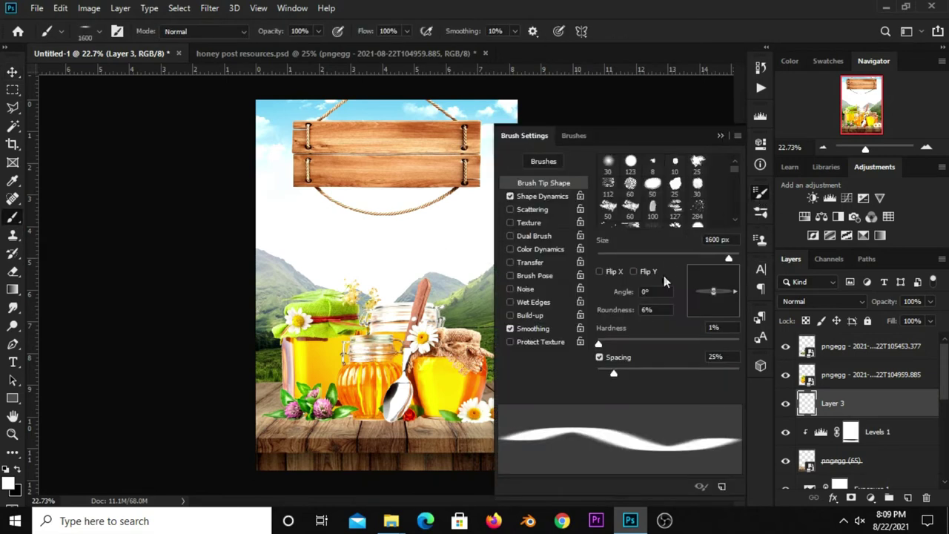
text(4)
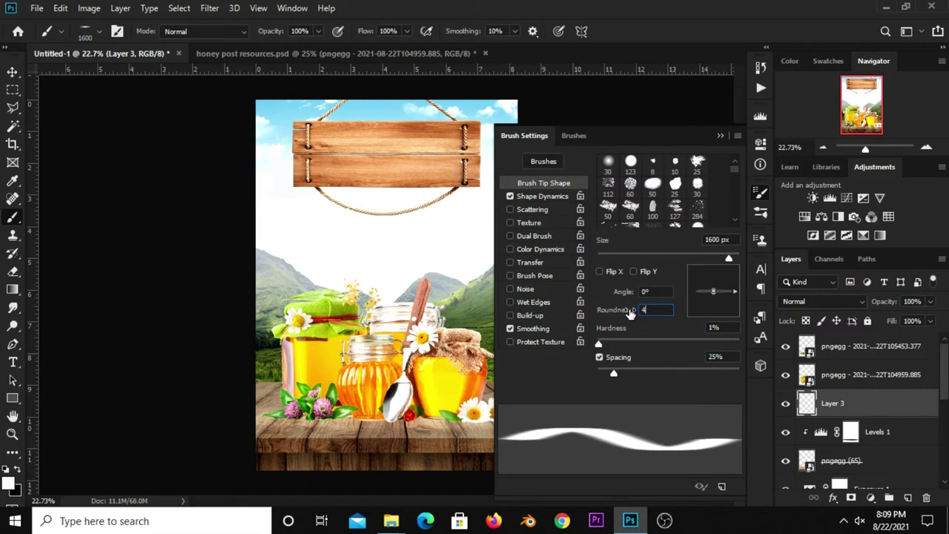
click(718, 137)
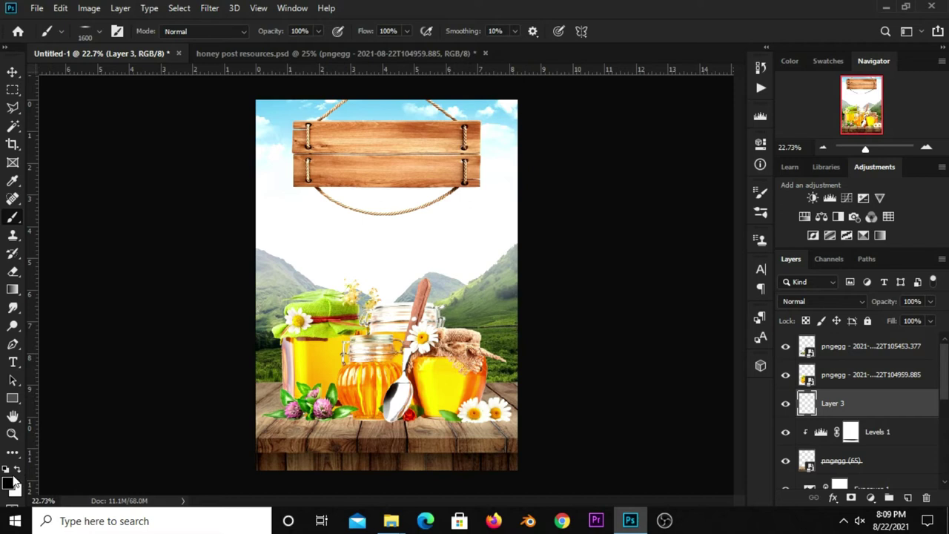
Paint a black shadow along the table under the jars and set the layer to 78% opacity
key(bracketleft)
key(bracketleft)
key(bracketleft)
key(bracketleft)
key(bracketleft)
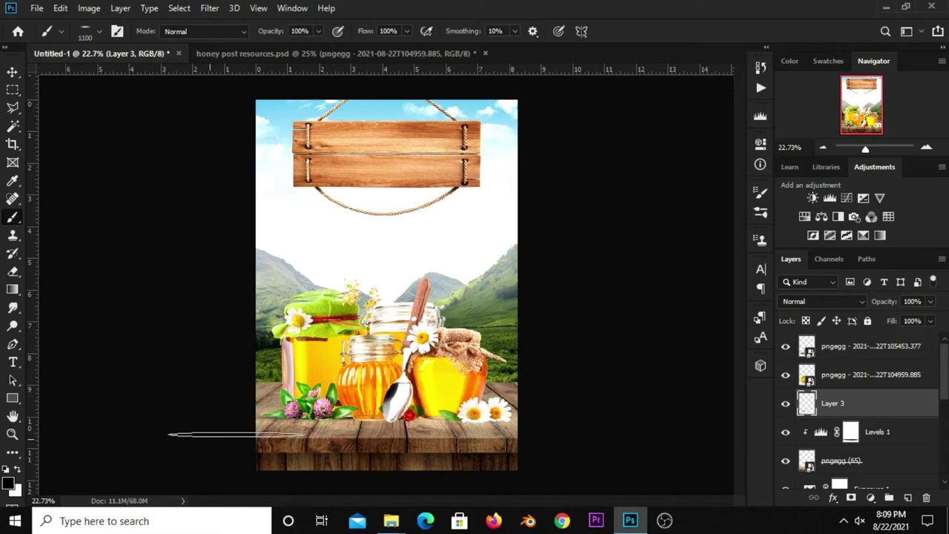
drag(319, 419, 460, 417)
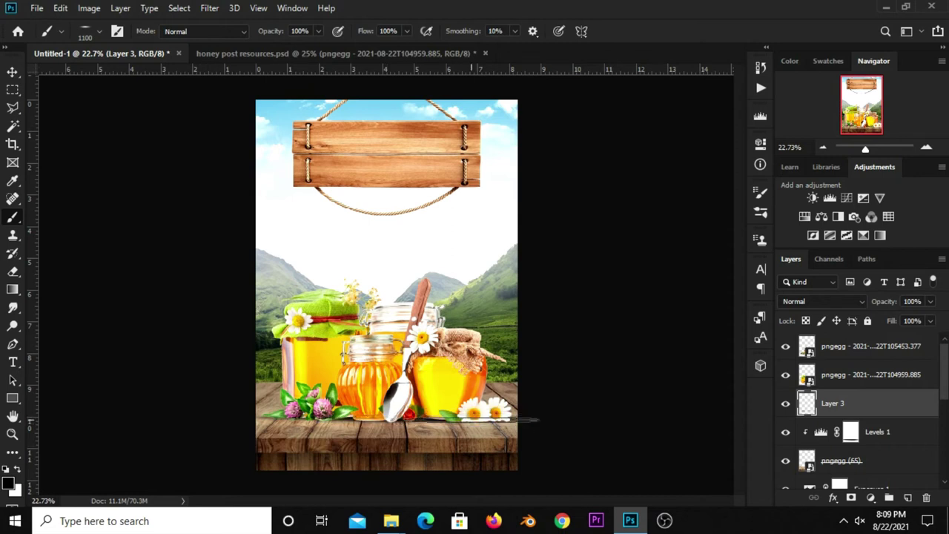
key(bracketleft)
key(bracketleft)
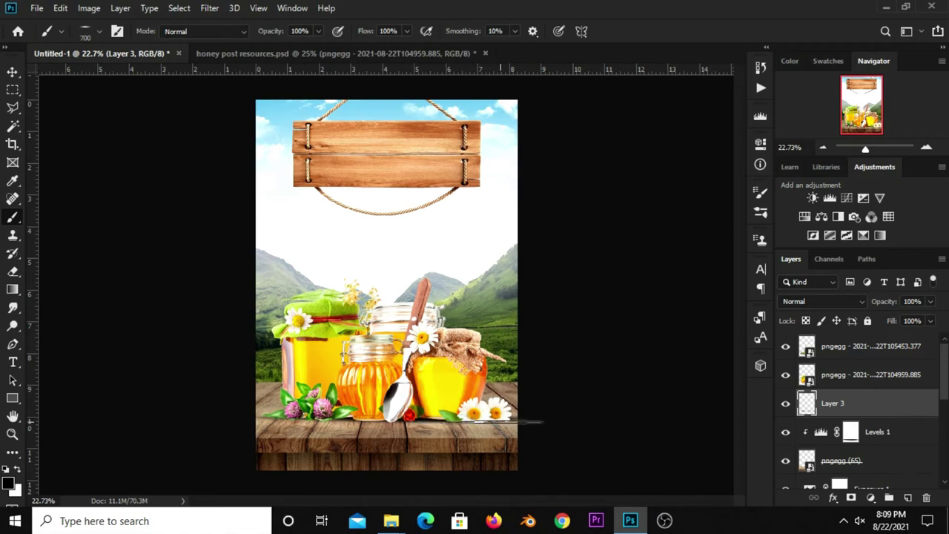
key(bracketleft)
key(bracketleft)
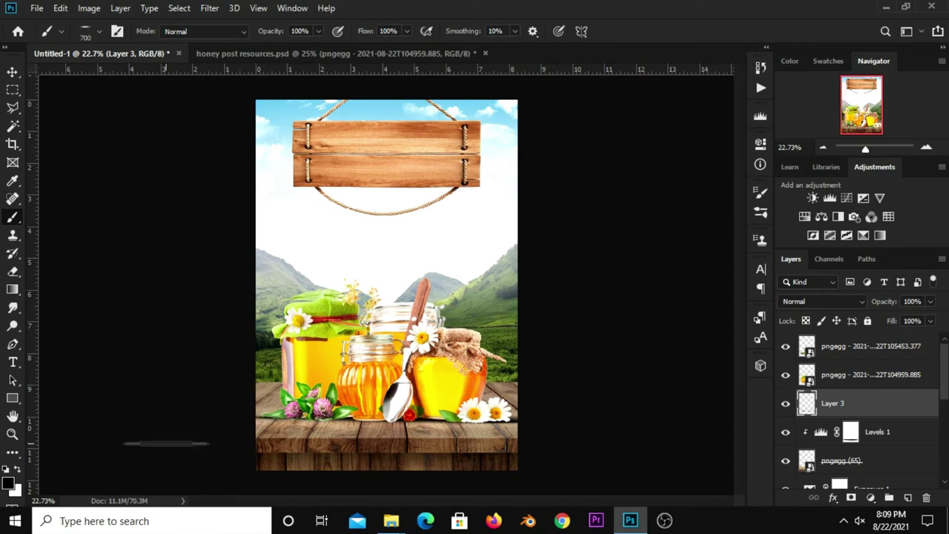
key(bracketright)
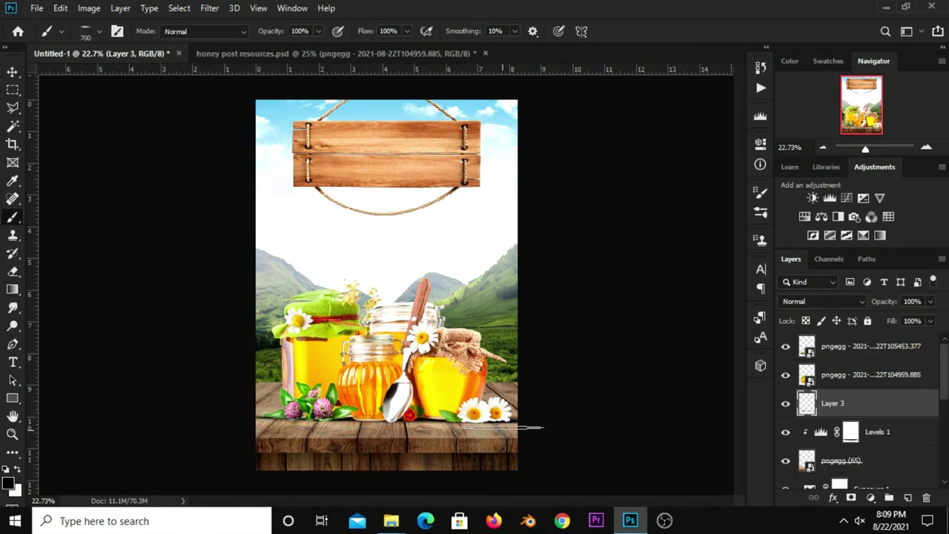
click(930, 302)
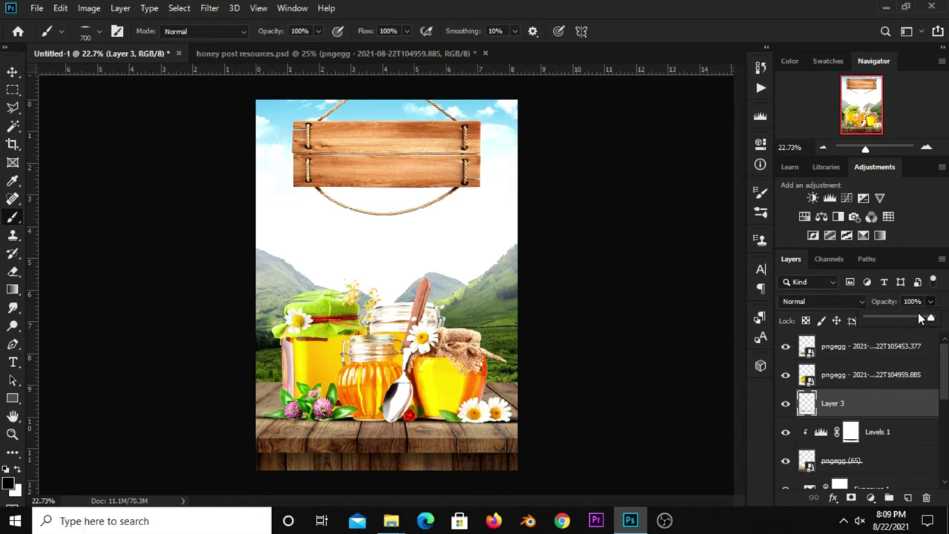
click(919, 321)
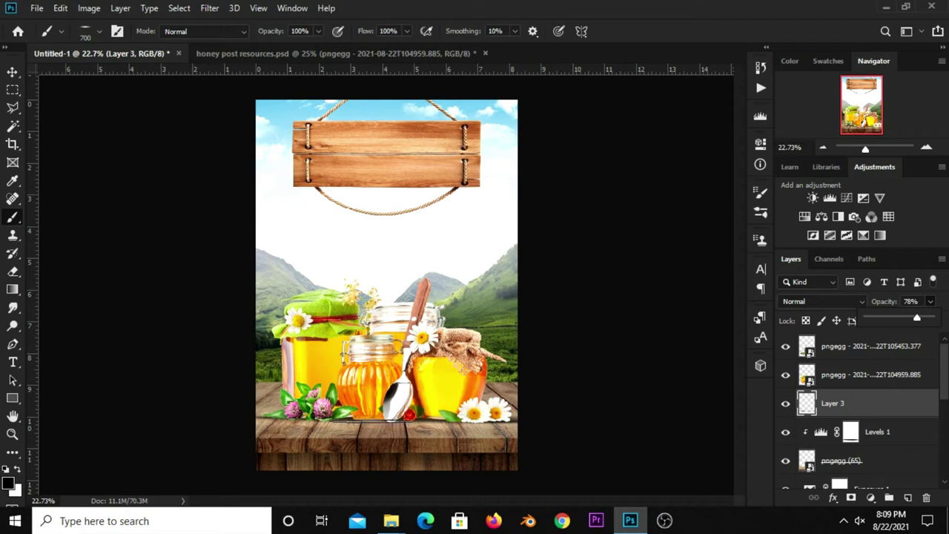
click(368, 423)
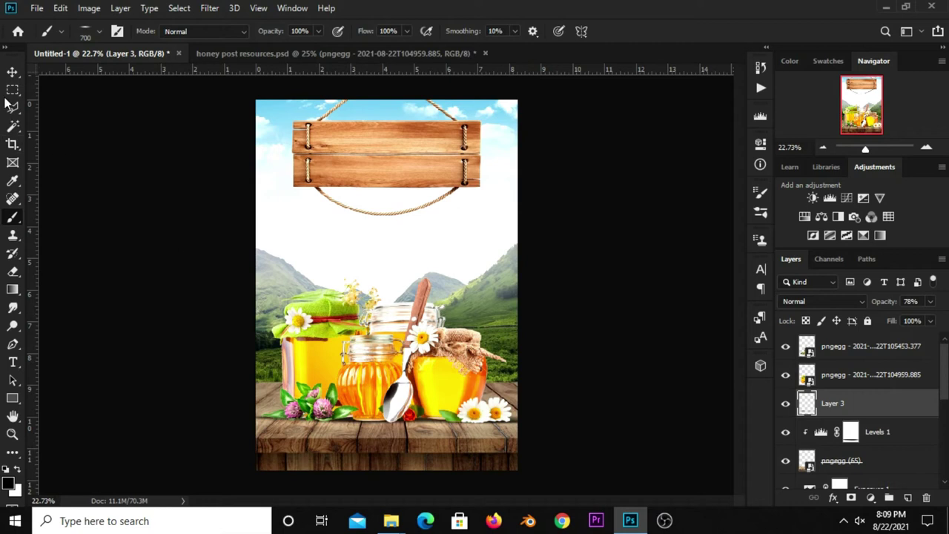
Add a Curves adjustment at the top of the stack, pulling the curve down slightly
click(12, 72)
click(59, 75)
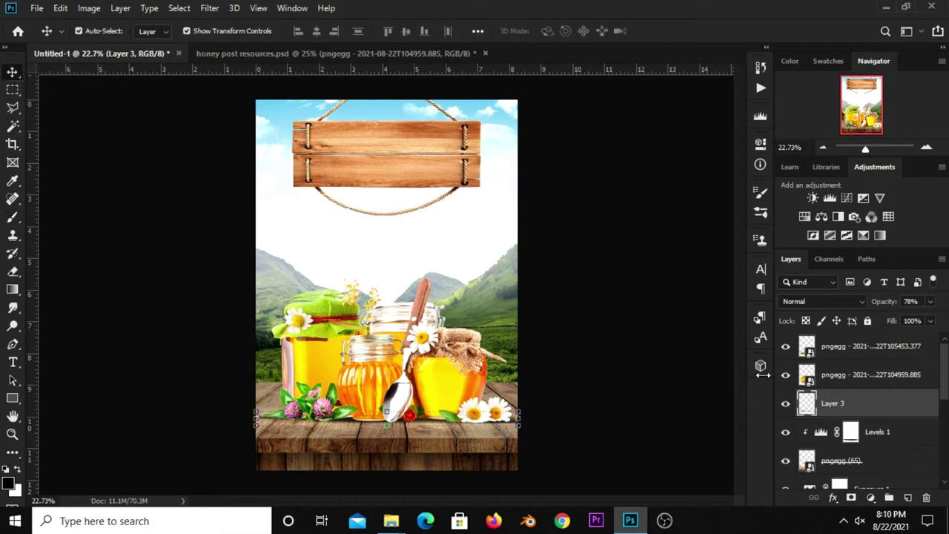
click(786, 408)
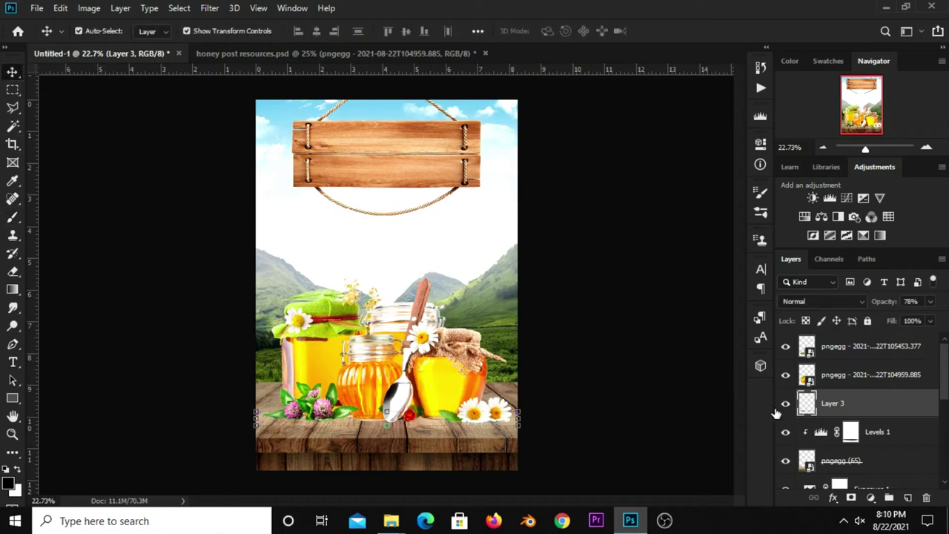
click(582, 345)
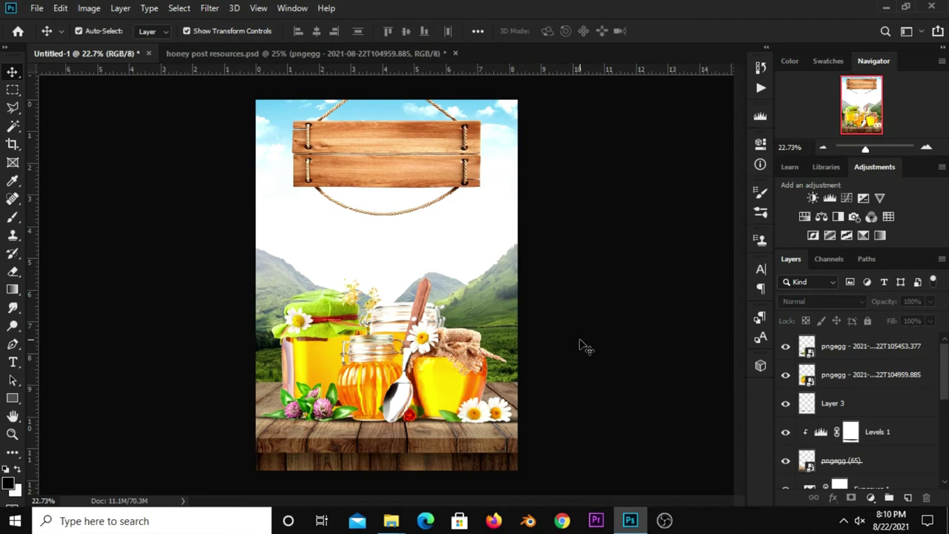
click(870, 497)
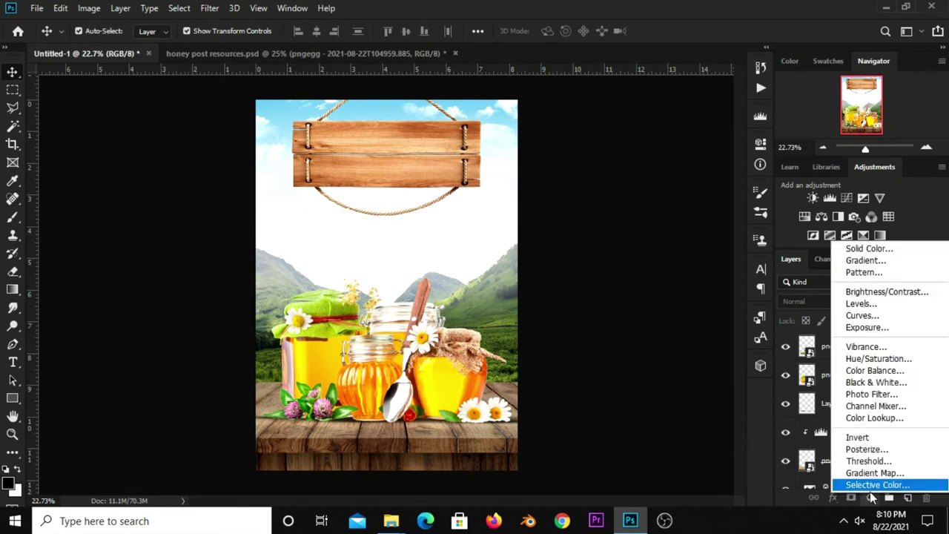
click(873, 317)
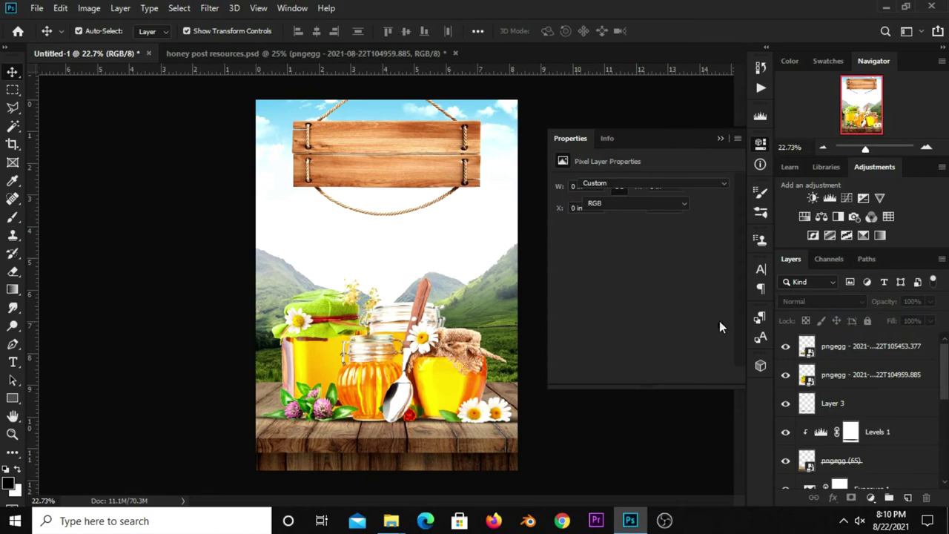
drag(644, 297, 647, 305)
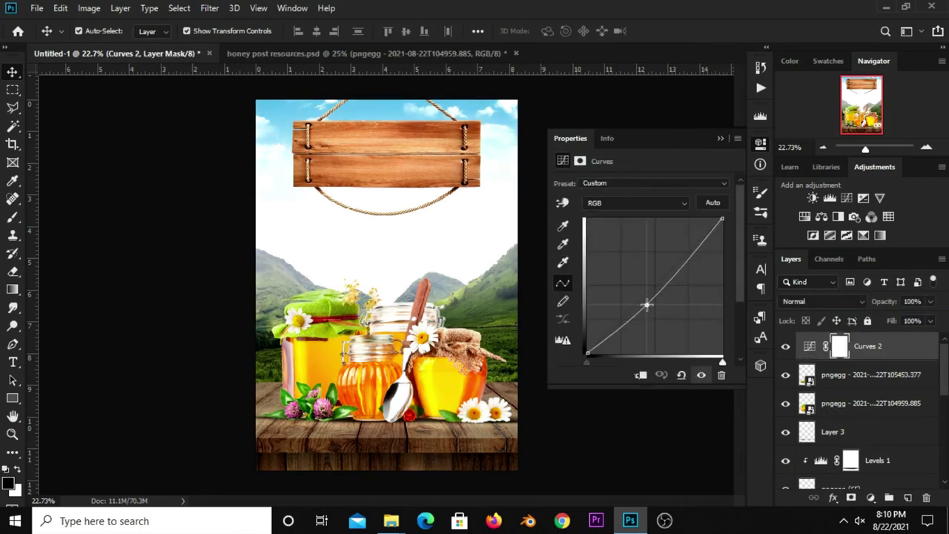
click(719, 138)
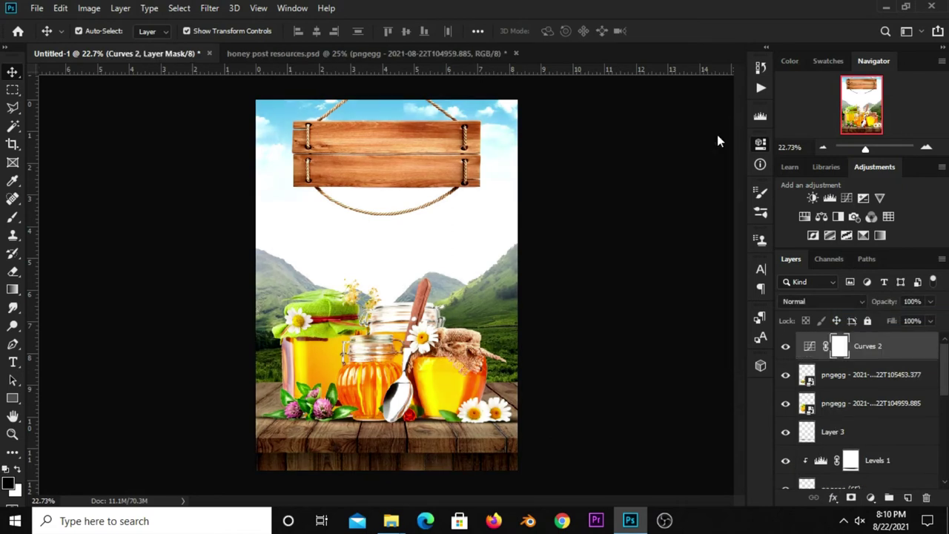
click(785, 346)
click(634, 297)
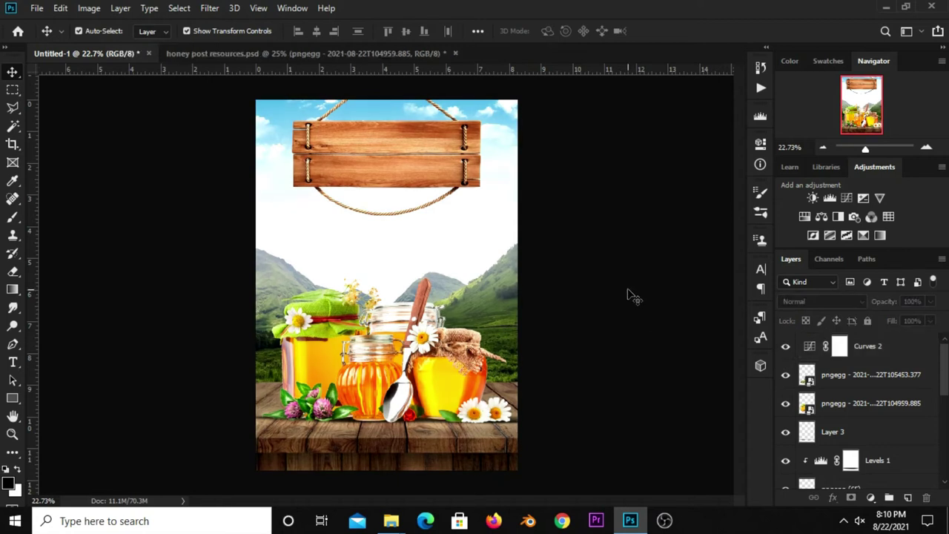
Copy a bee from the resources file and place it beside the right jar's lid, below Curves
click(327, 55)
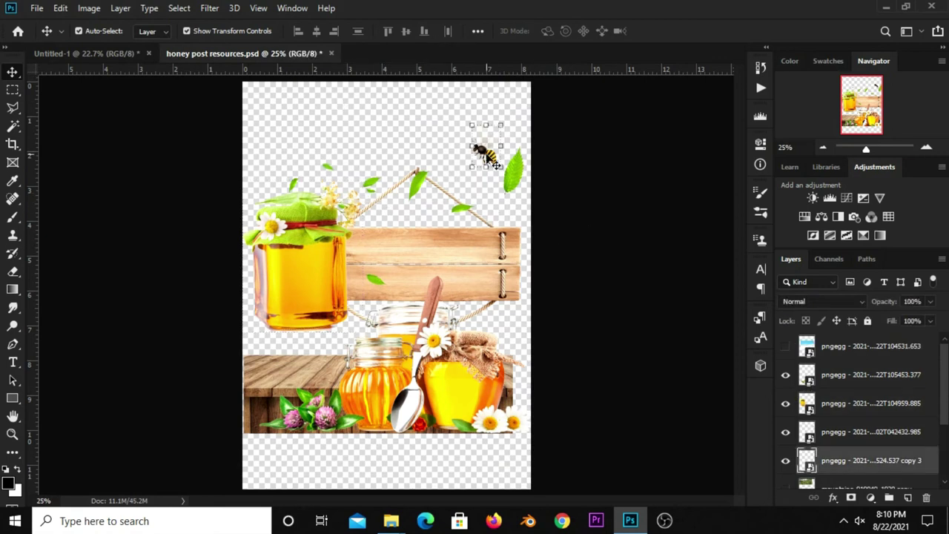
drag(494, 162, 482, 156)
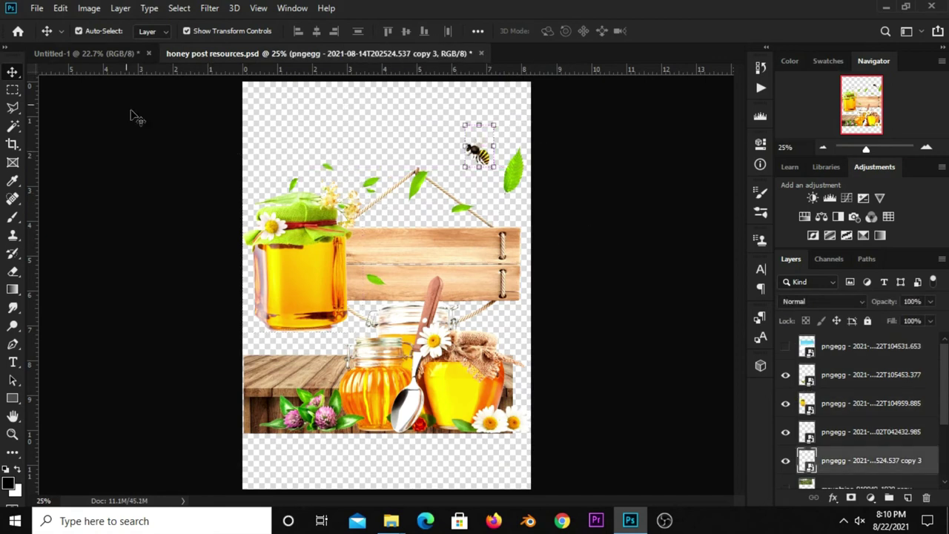
click(116, 57)
drag(355, 222, 412, 235)
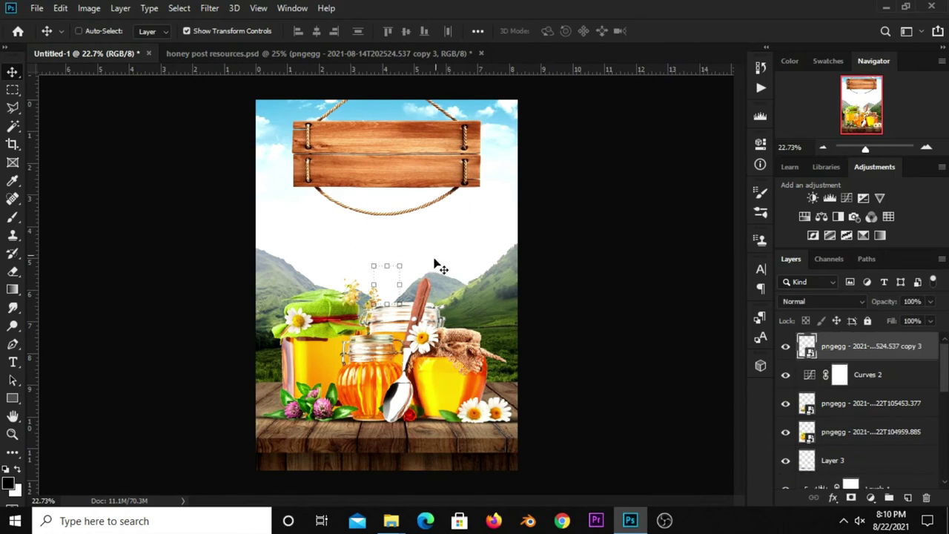
drag(393, 295, 487, 290)
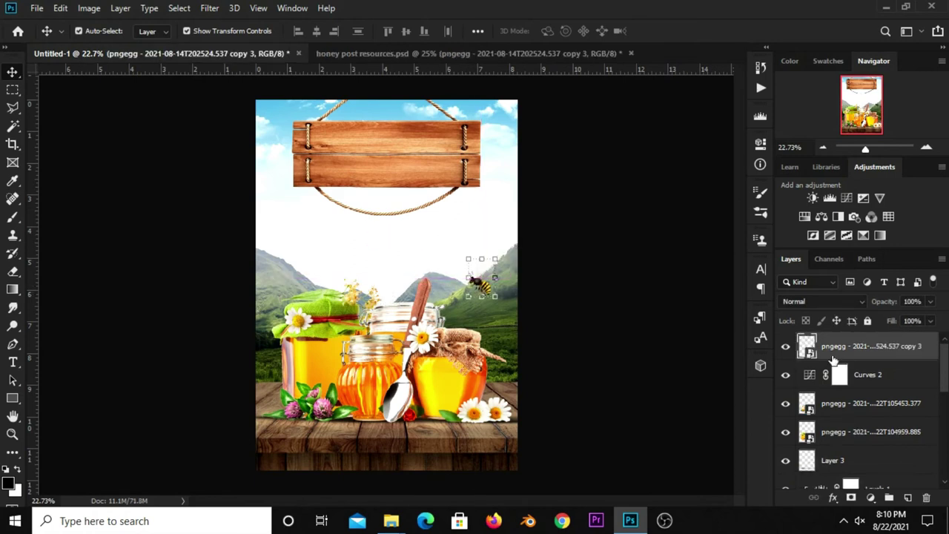
drag(845, 349, 853, 390)
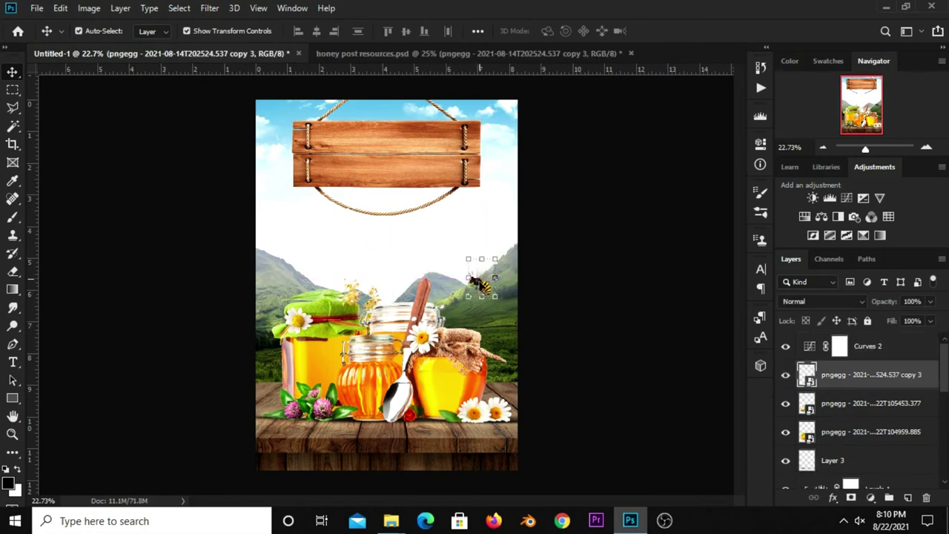
drag(482, 285, 454, 314)
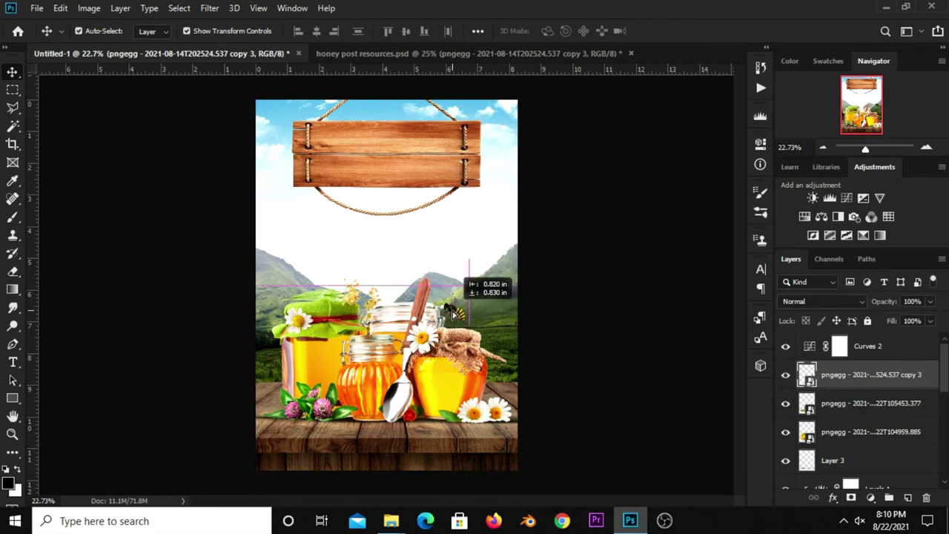
drag(454, 314, 472, 321)
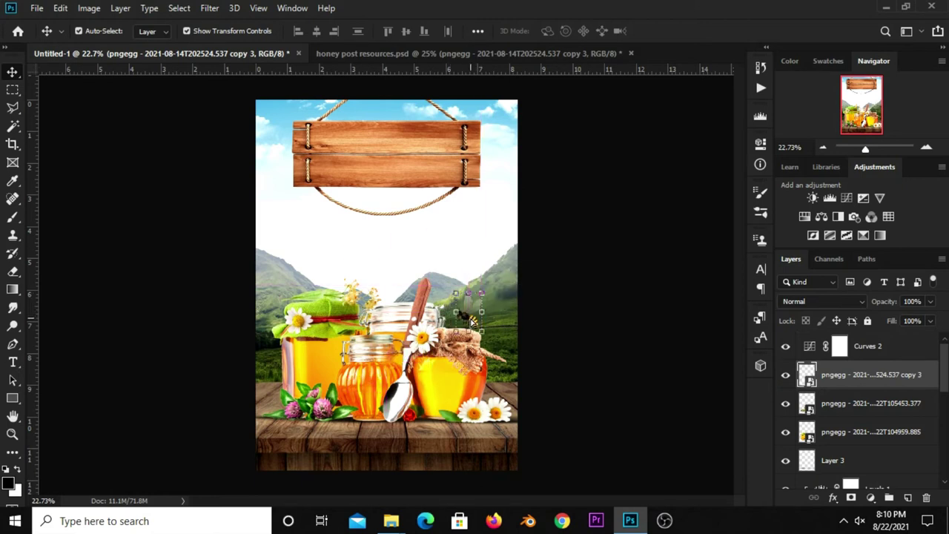
Duplicate the bee, flip it horizontally, and place it beside the green-lidded jar
key(ctrl+j)
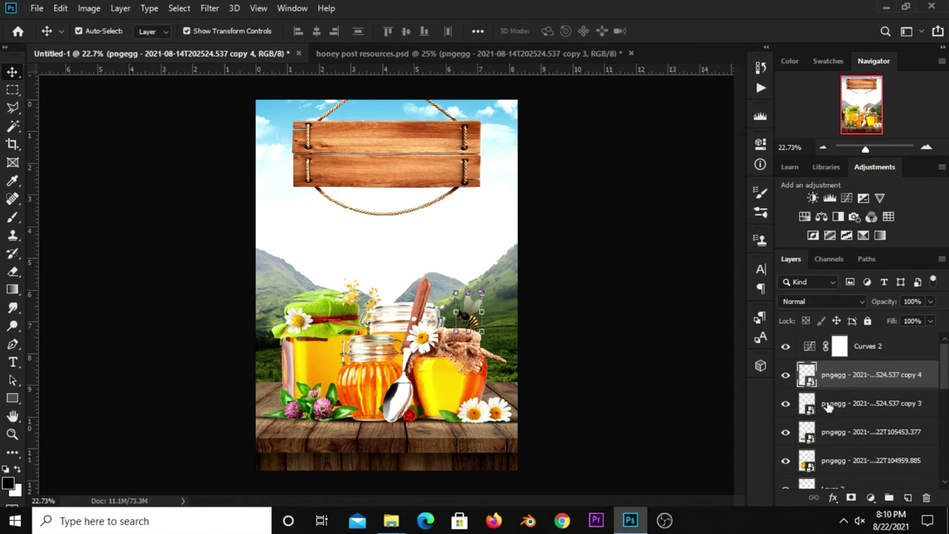
drag(472, 321, 302, 254)
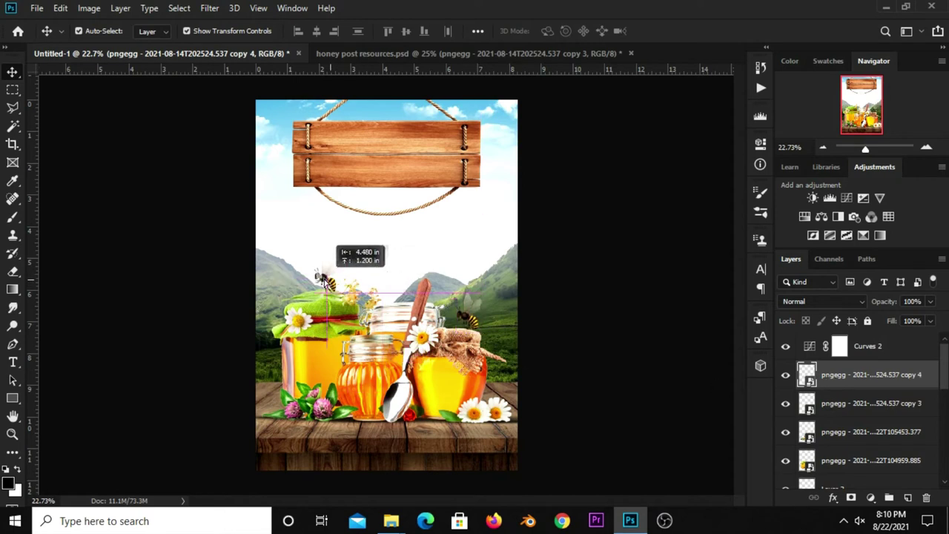
key(ctrl+t)
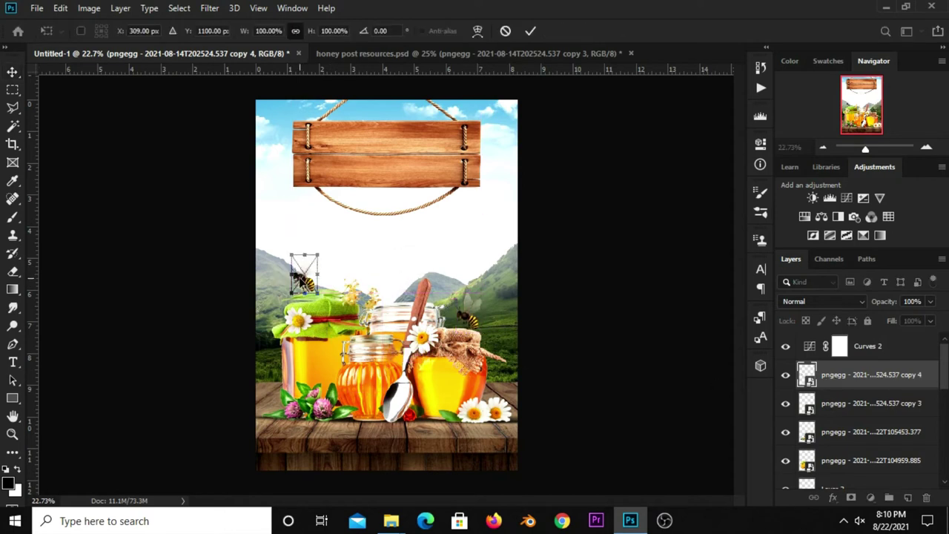
right_click(299, 278)
click(340, 441)
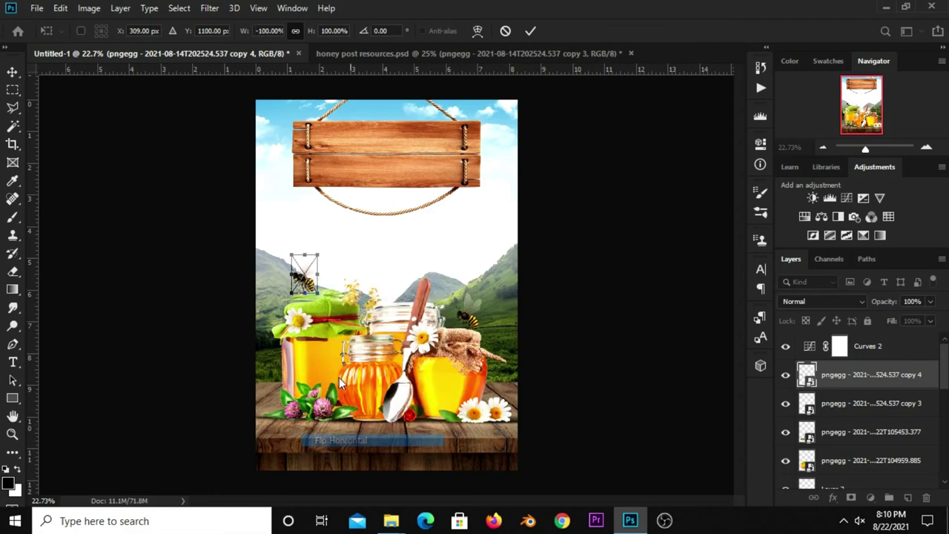
drag(319, 267, 295, 279)
key(Return)
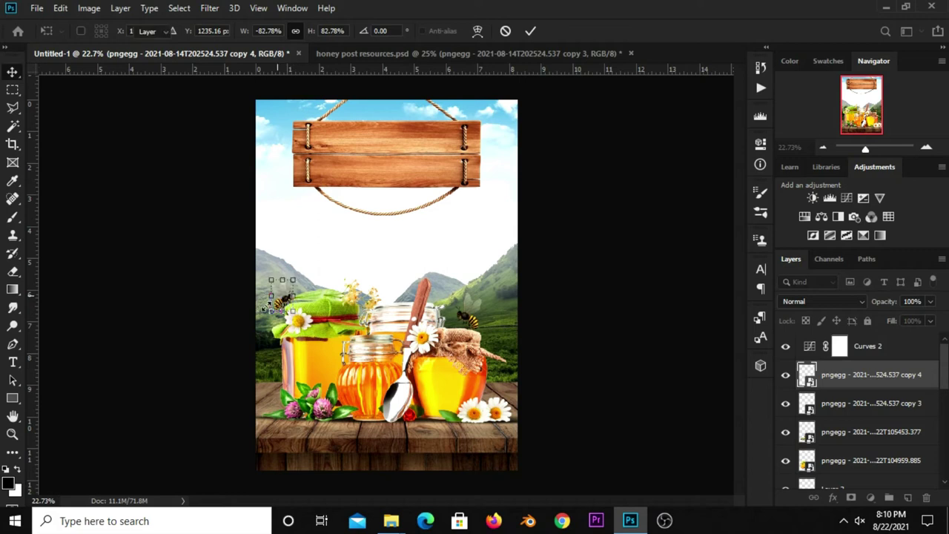
Duplicate that bee, flip it horizontally, and place it just above the centre jar
click(291, 305)
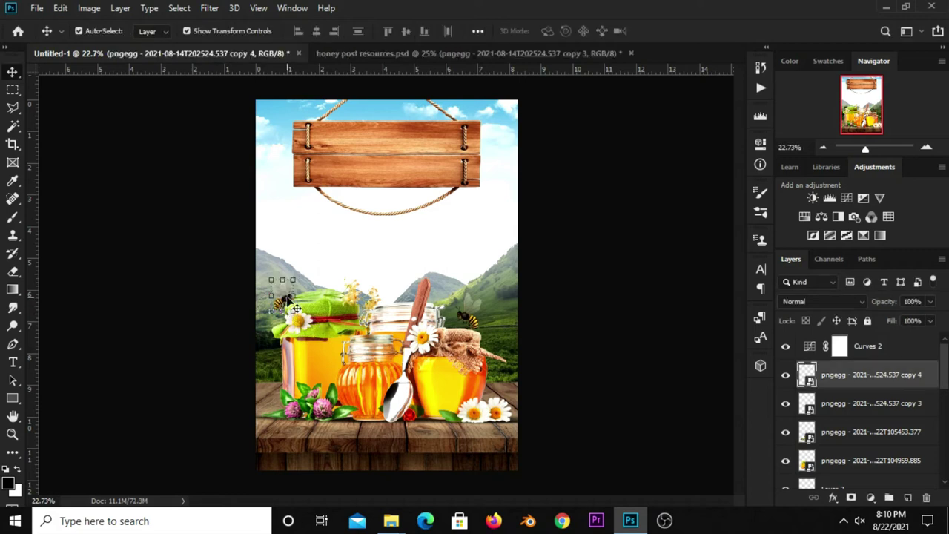
key(ctrl+j)
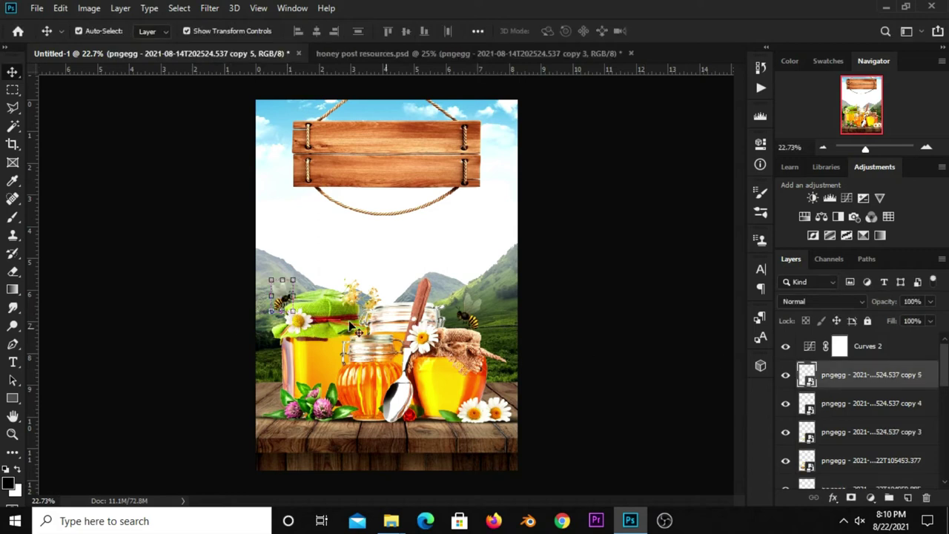
drag(283, 300, 356, 287)
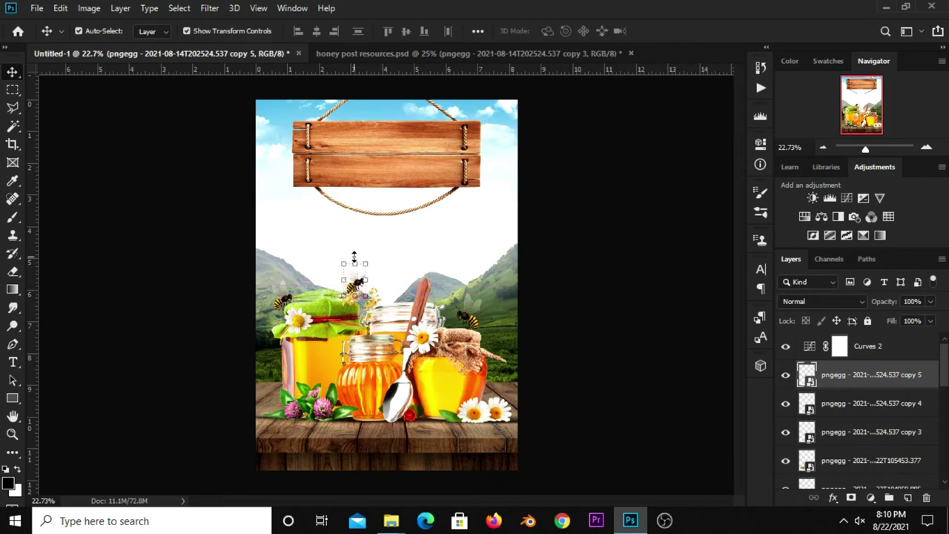
key(ctrl+t)
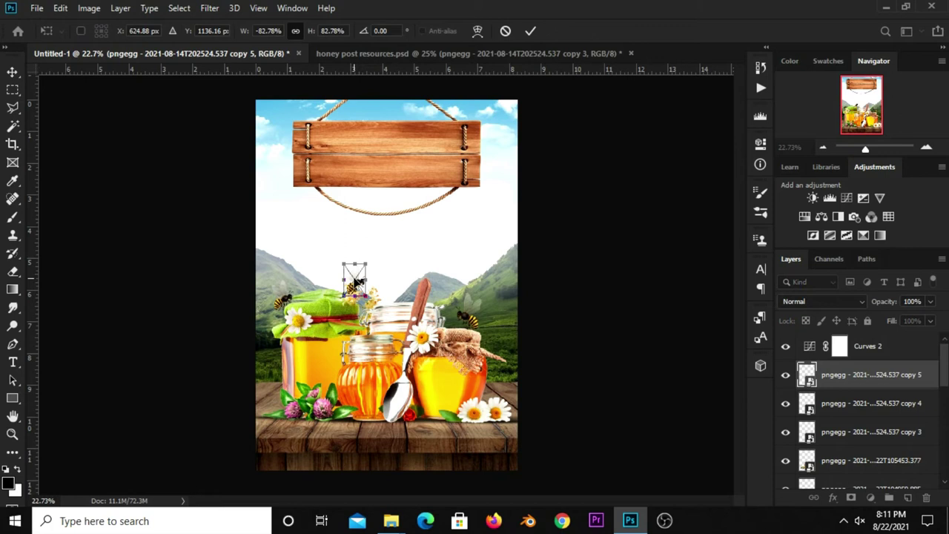
right_click(354, 285)
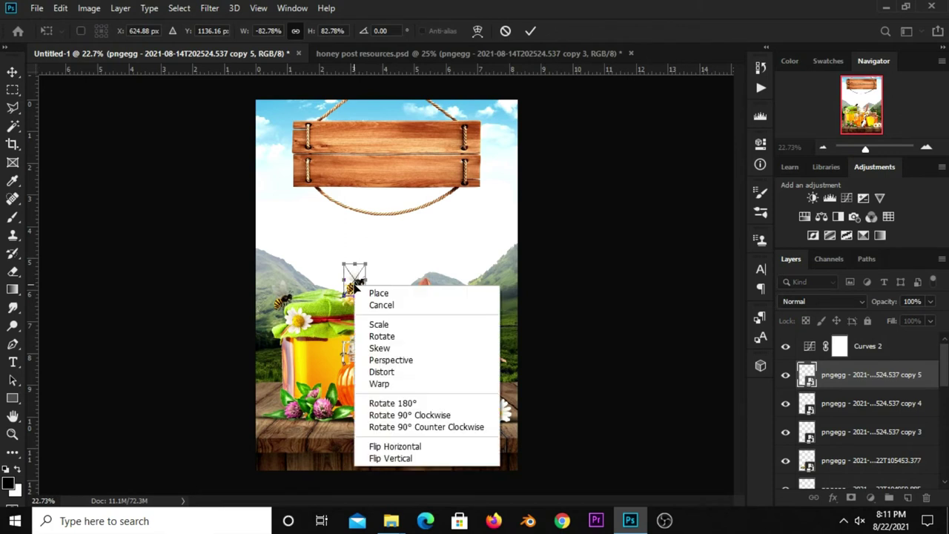
click(395, 445)
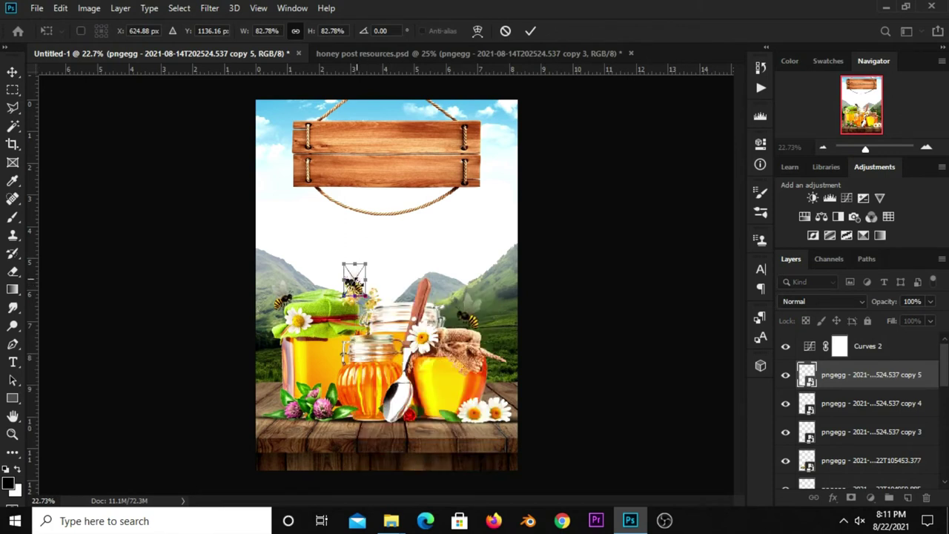
mouse_move(355, 285)
mouse_down()
mouse_move(365, 291)
mouse_move(379, 261)
mouse_up()
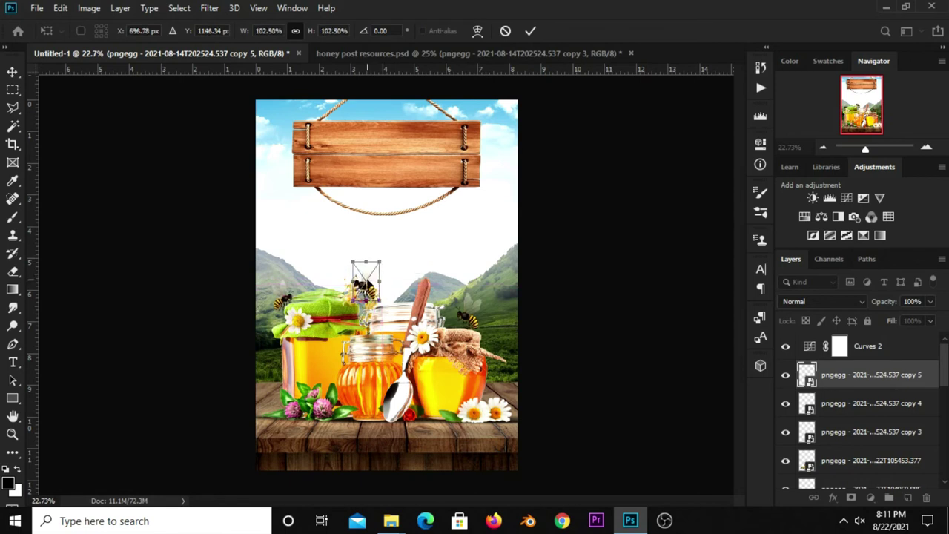
key(Return)
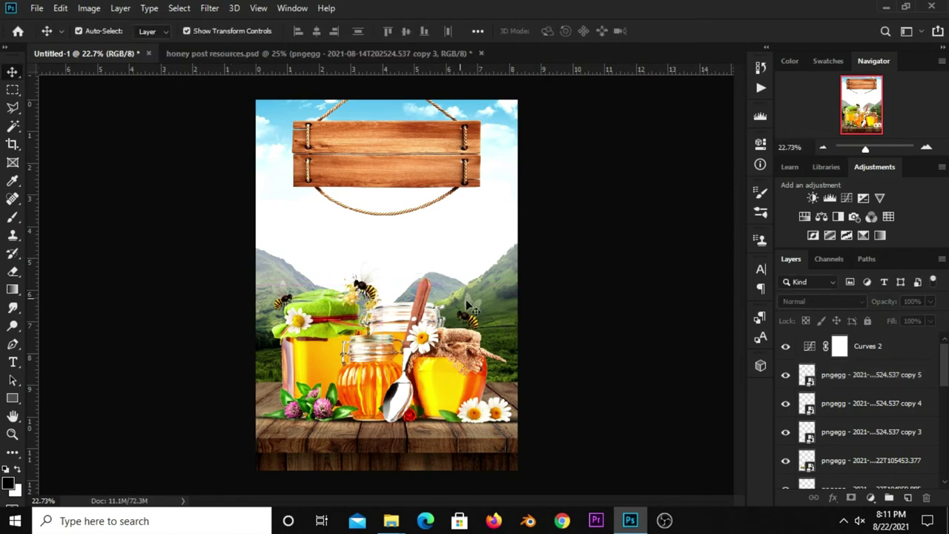
Bring the scattered leaves layer from honey post resources.psd over the wooden sign, then duplicate it
click(327, 53)
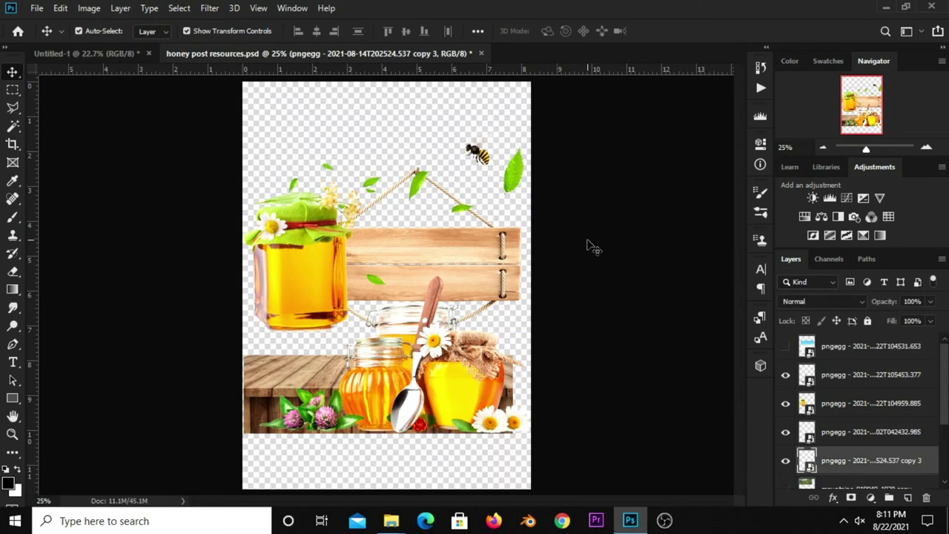
click(591, 246)
drag(512, 184, 509, 175)
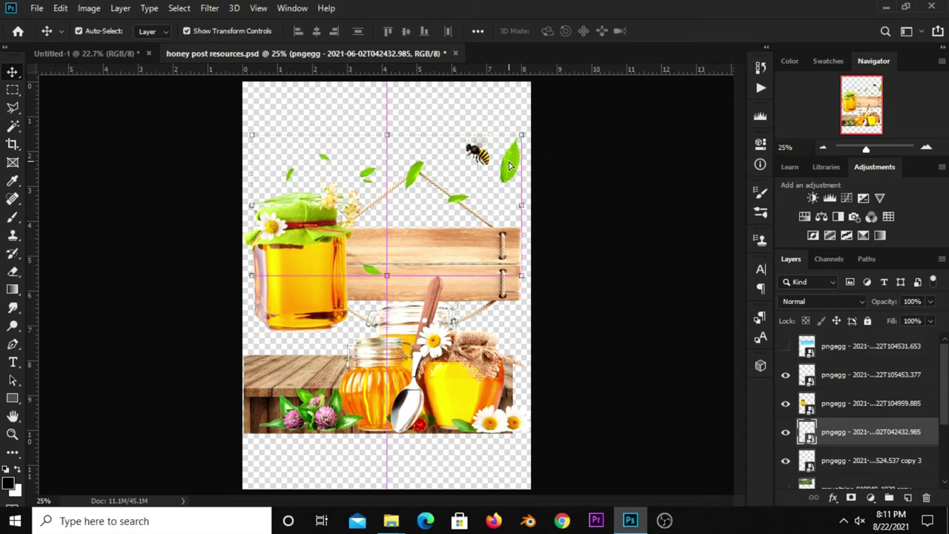
drag(345, 154, 308, 201)
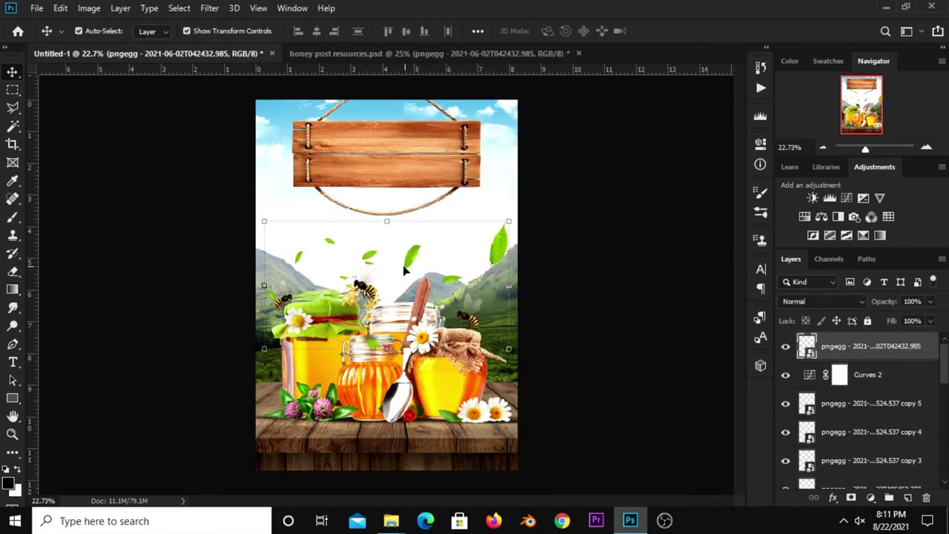
mouse_move(404, 271)
mouse_down()
mouse_move(396, 126)
mouse_move(402, 266)
mouse_move(406, 239)
mouse_up()
click(531, 29)
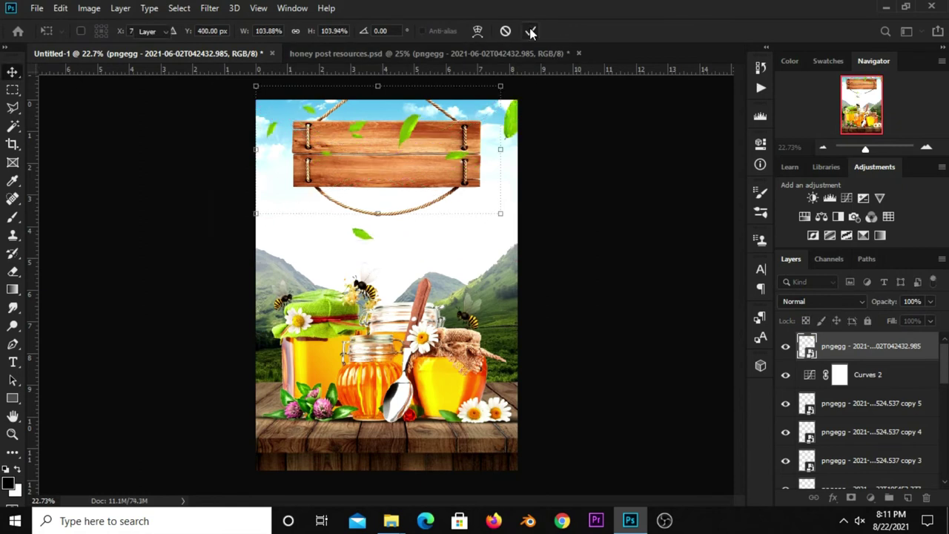
click(785, 355)
key(ctrl+j)
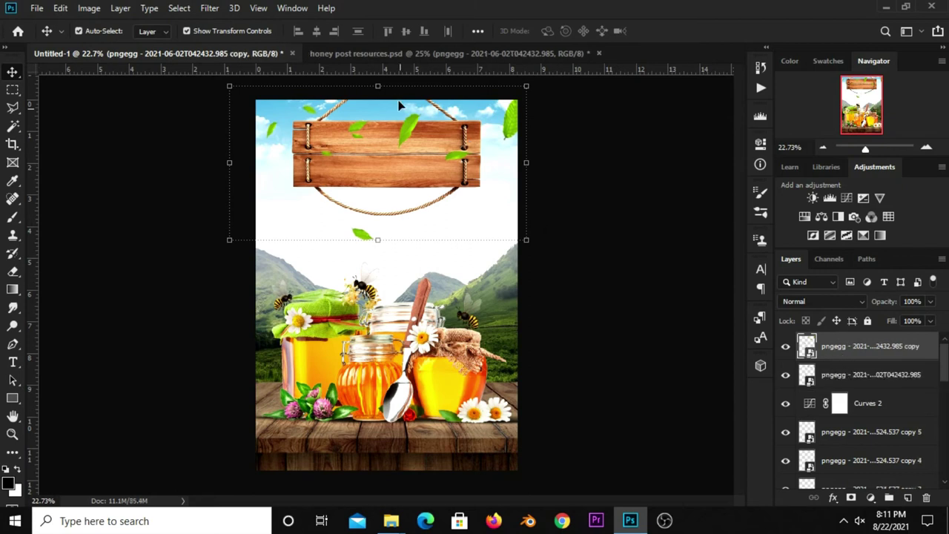
Move the leaves copy down over the jars and add a layer mask to the original leaves
key(ctrl+t)
drag(394, 162, 412, 336)
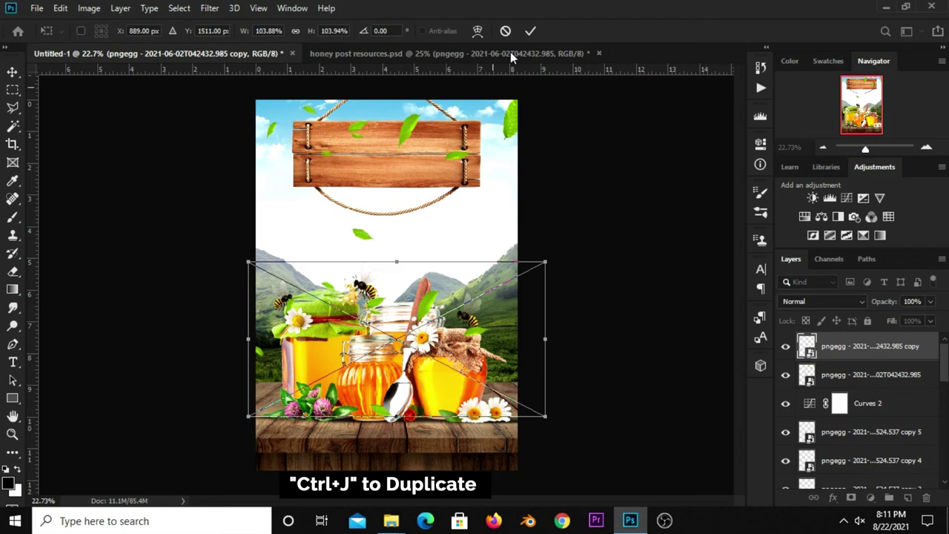
click(530, 30)
click(523, 127)
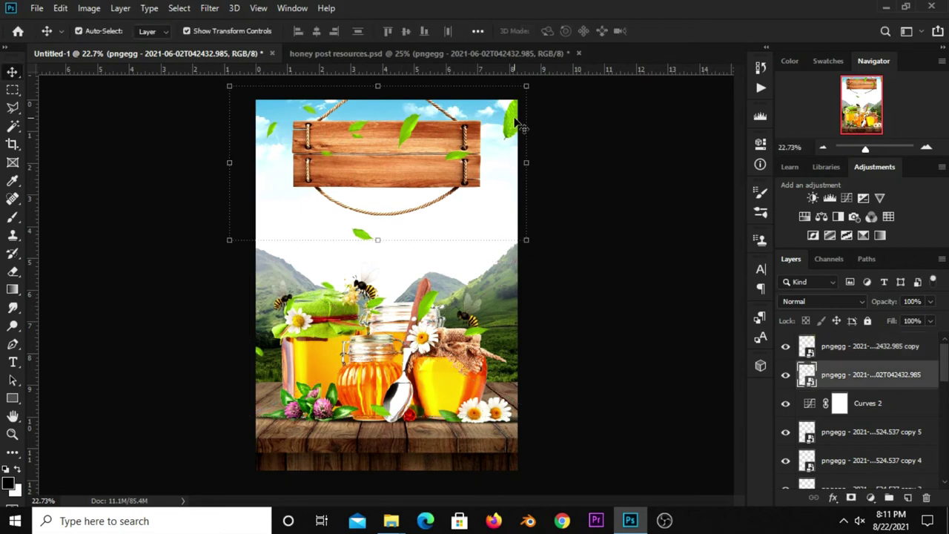
click(786, 374)
click(852, 499)
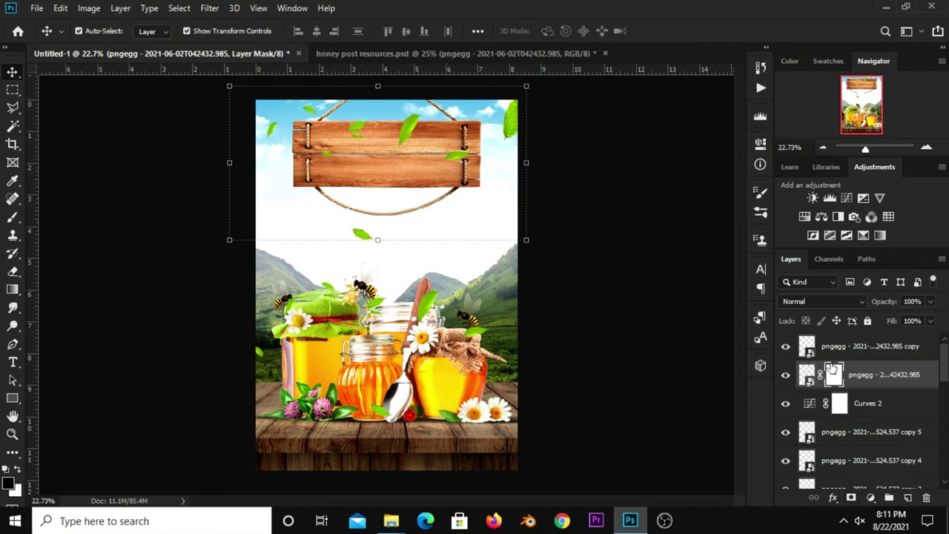
Set up a fully round soft brush with black 000000 as the foreground colour
drag(13, 217, 64, 215)
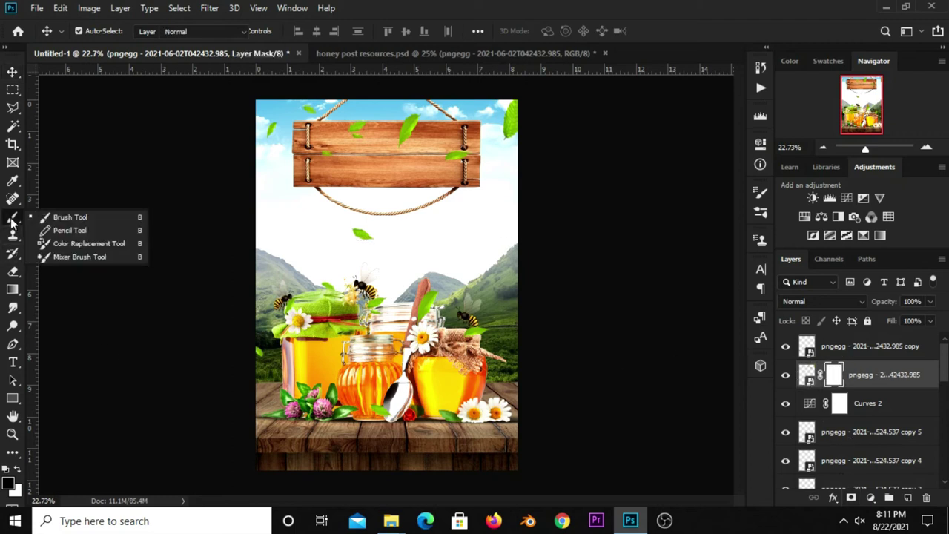
click(760, 194)
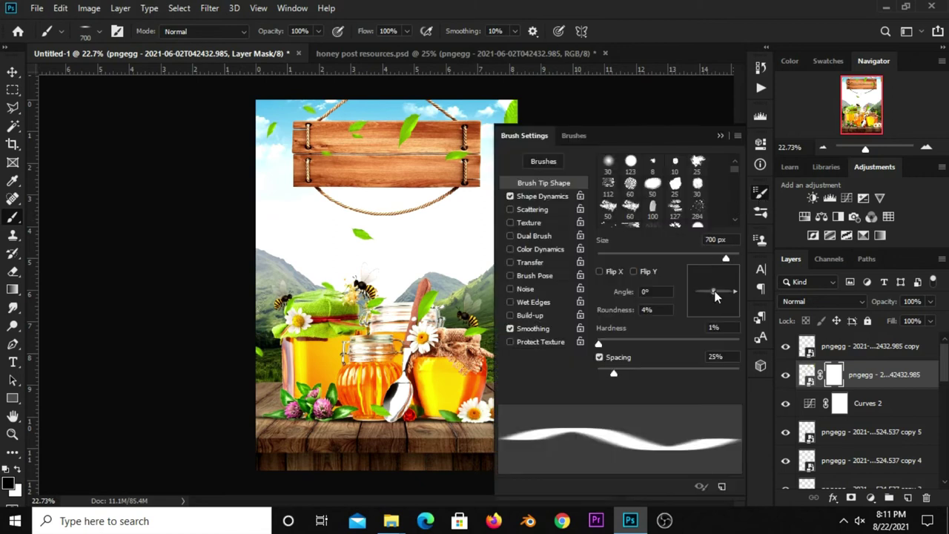
drag(715, 295, 716, 324)
click(736, 127)
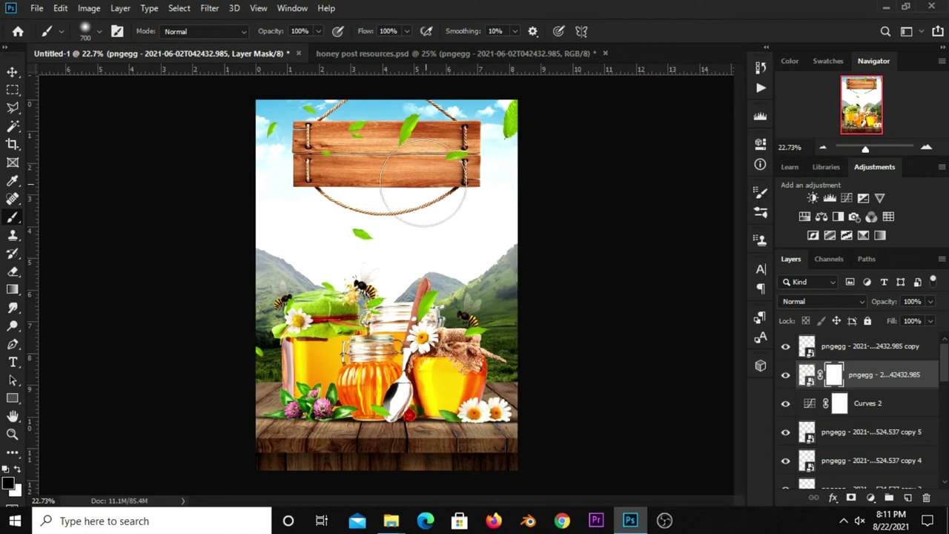
click(9, 483)
click(848, 357)
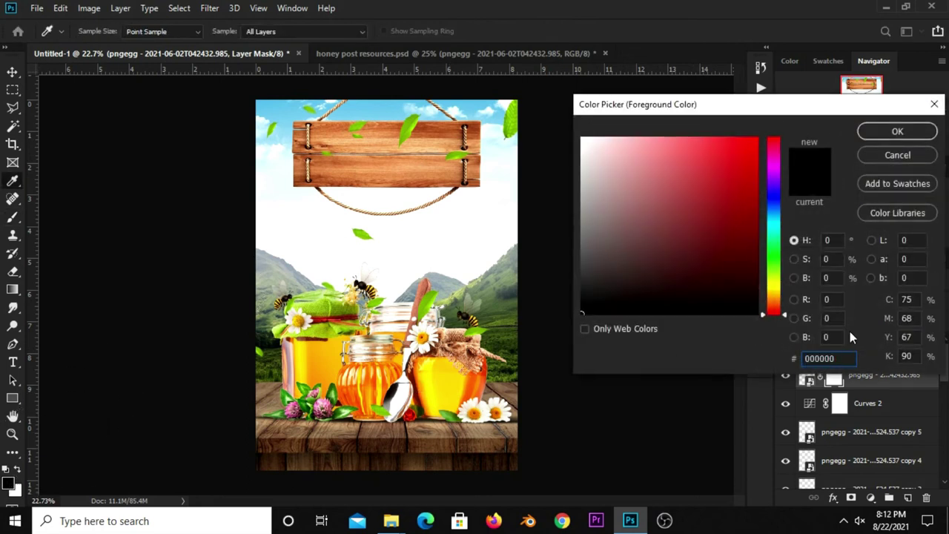
click(898, 131)
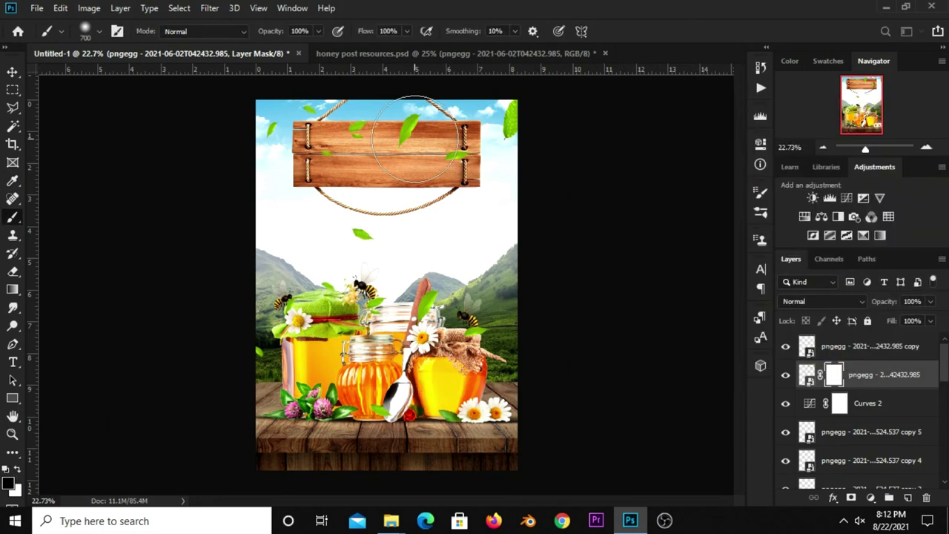
Paint out the leaves covering the wooden sign on the original leaves layer's mask
click(385, 141)
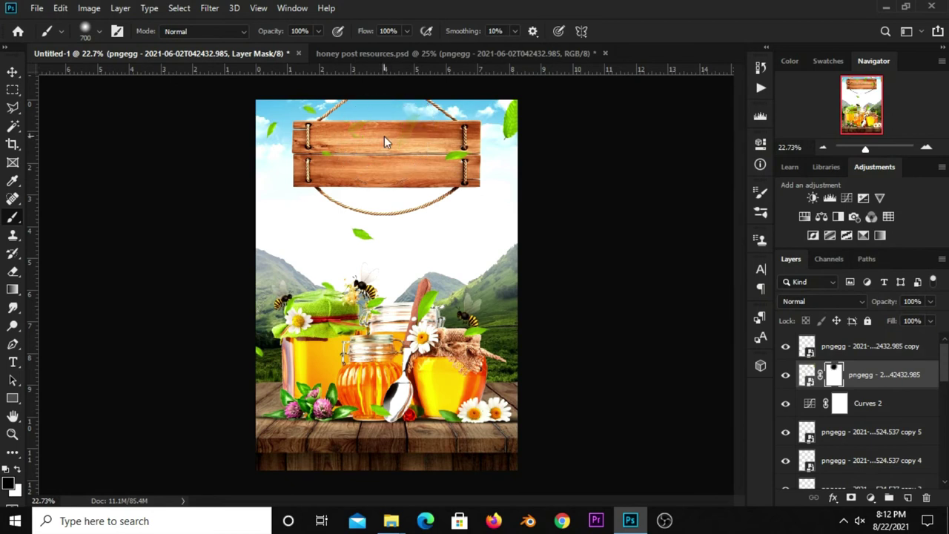
mouse_move(431, 154)
mouse_down()
mouse_move(359, 163)
mouse_move(391, 159)
mouse_up()
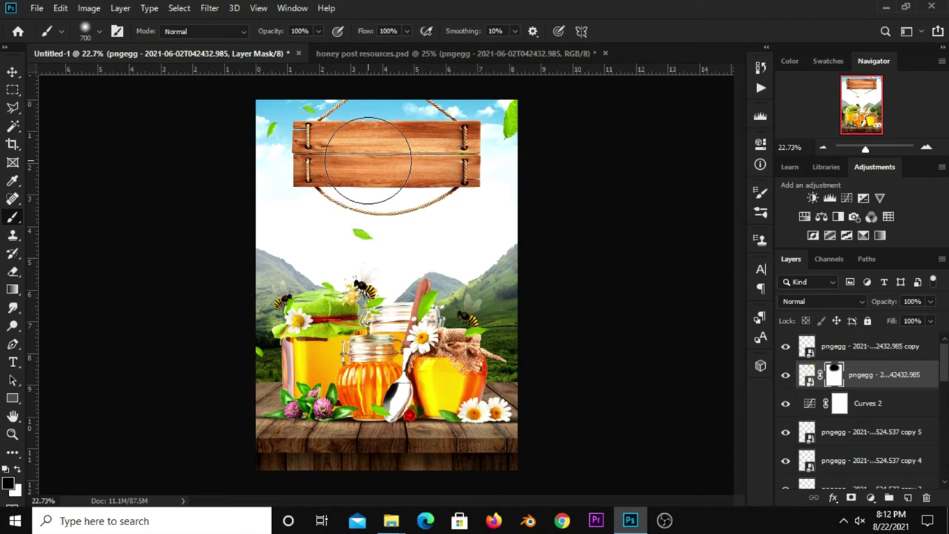
click(20, 71)
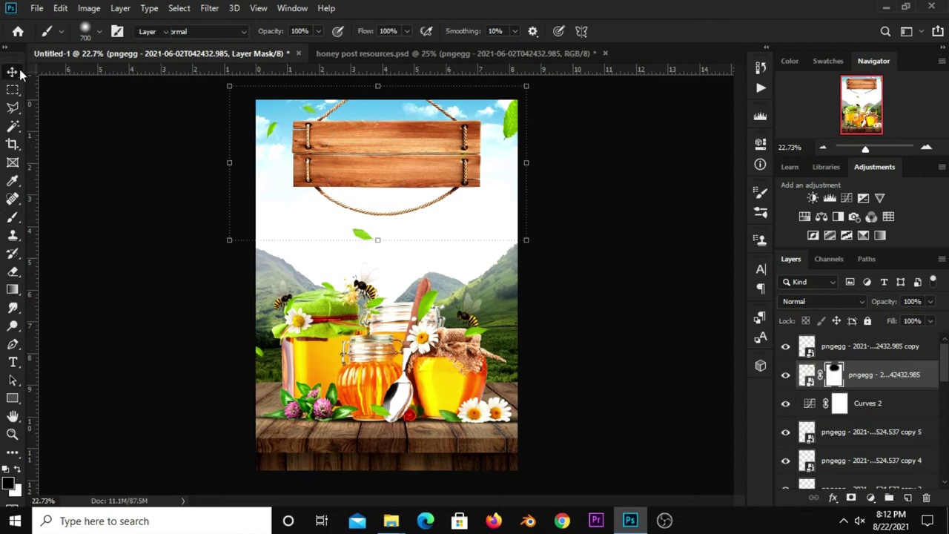
click(68, 72)
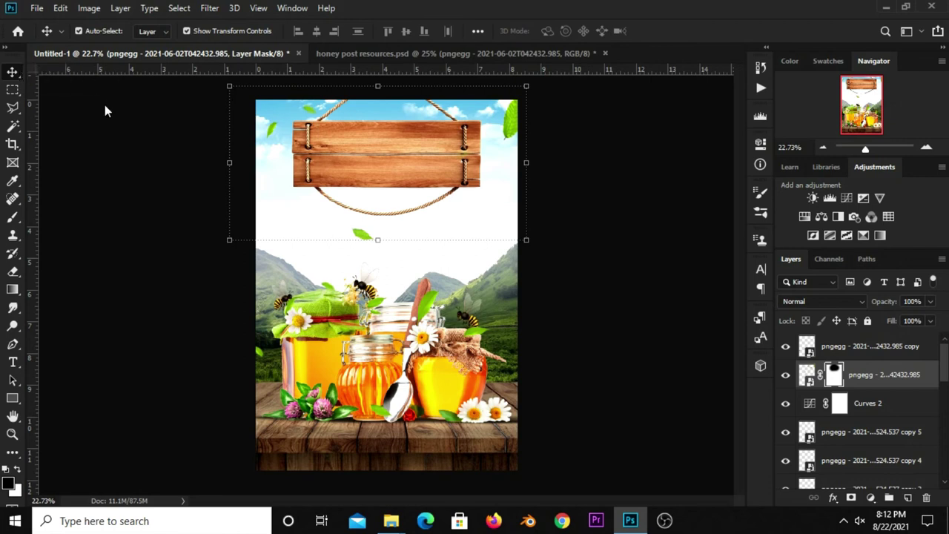
click(342, 252)
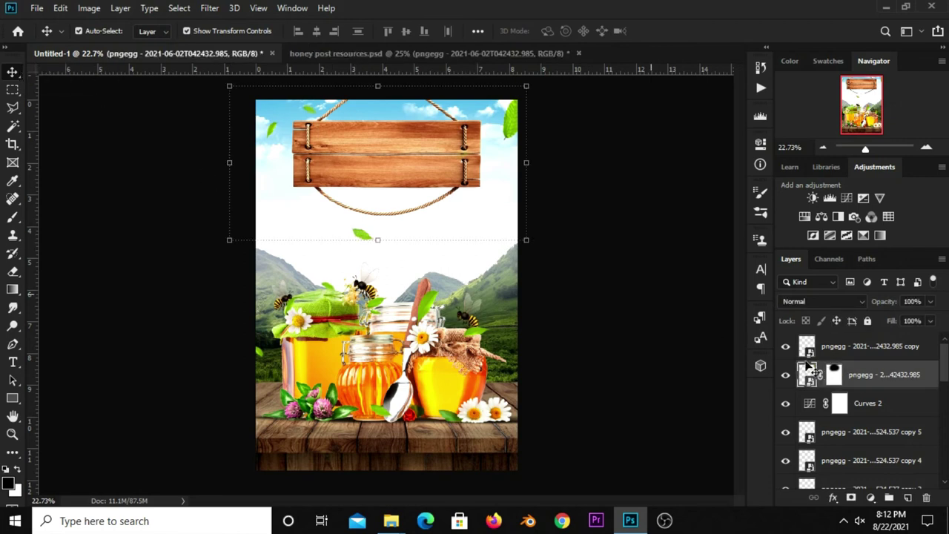
Rotate the leaves copy about 85 degrees and move it toward the left edge
click(859, 347)
click(786, 346)
key(ctrl+t)
drag(553, 240, 462, 406)
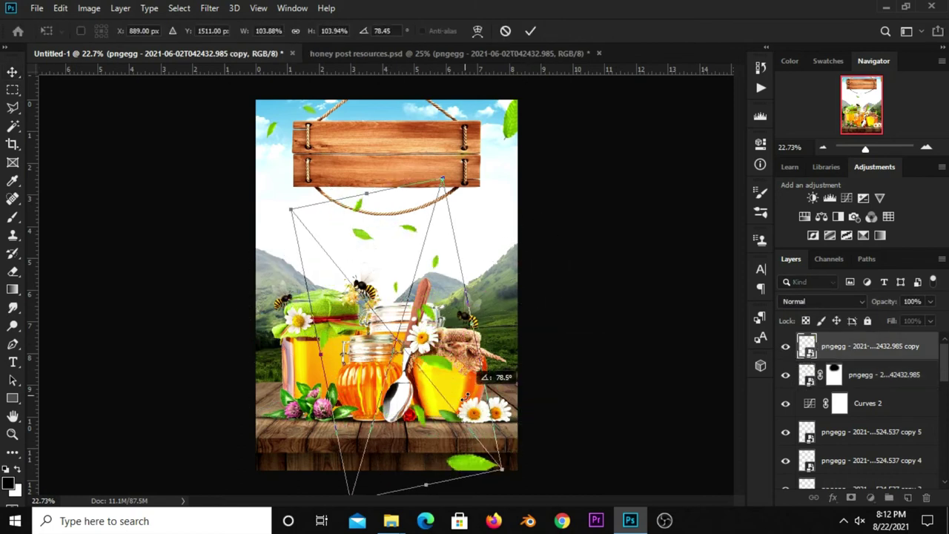
mouse_move(420, 379)
mouse_down()
mouse_move(278, 354)
mouse_move(280, 340)
mouse_up()
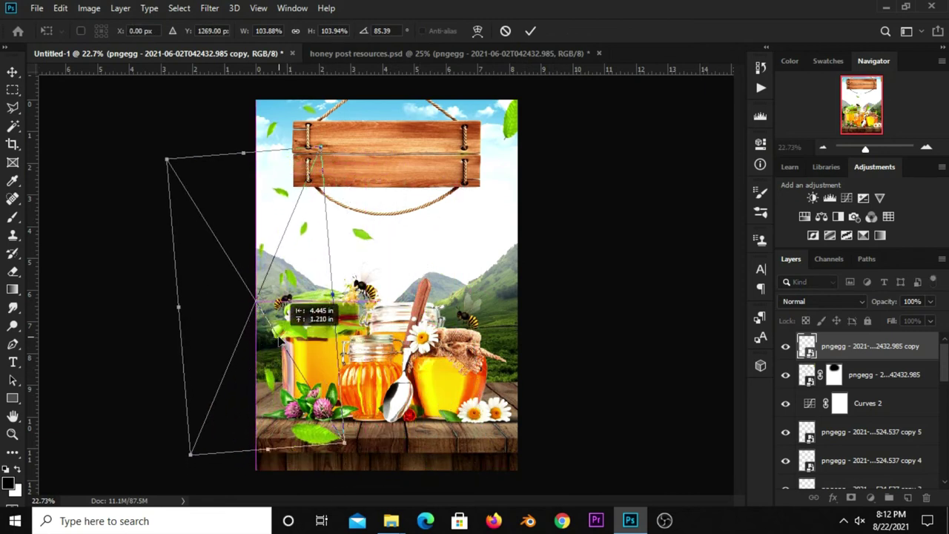
click(530, 30)
click(786, 346)
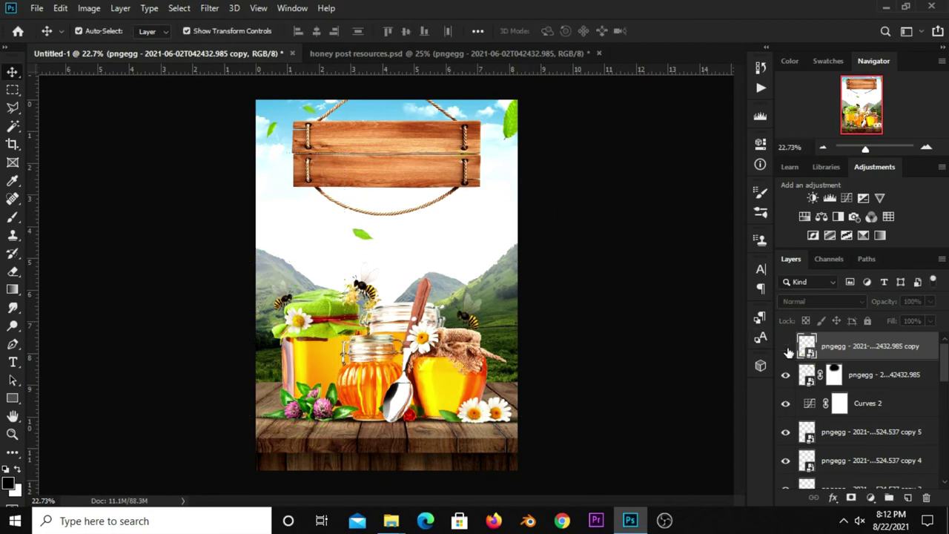
Mask the leaves copy and brush out stray leaves at left and near the jars
click(851, 499)
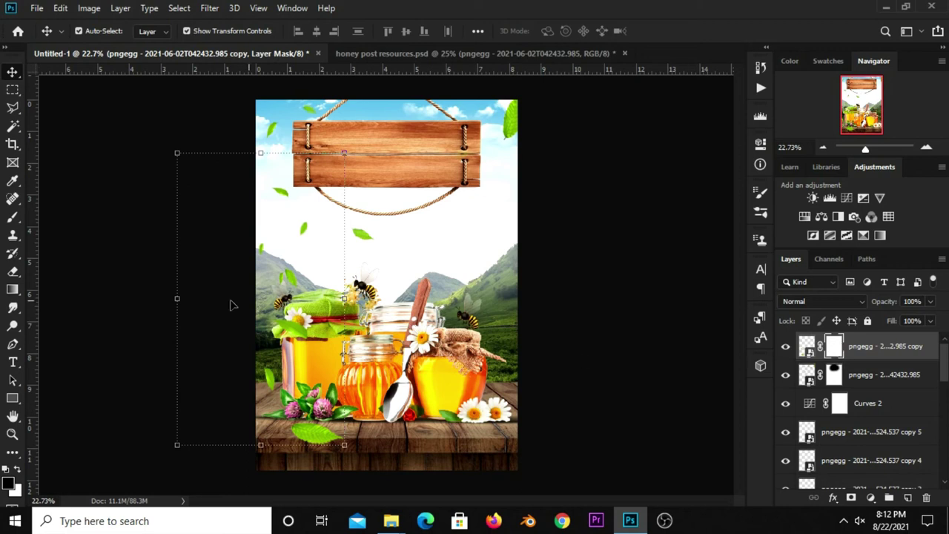
click(12, 219)
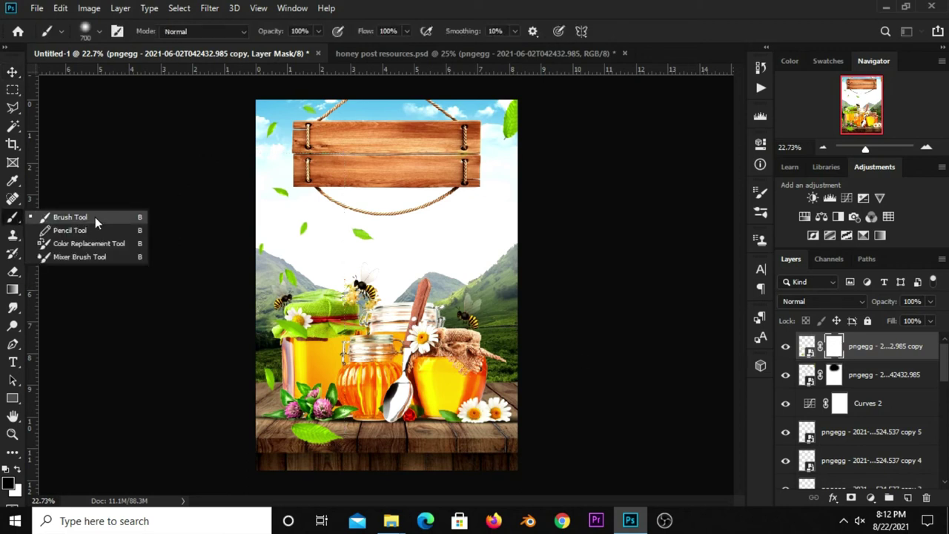
click(136, 217)
click(323, 234)
click(321, 441)
drag(320, 441, 298, 399)
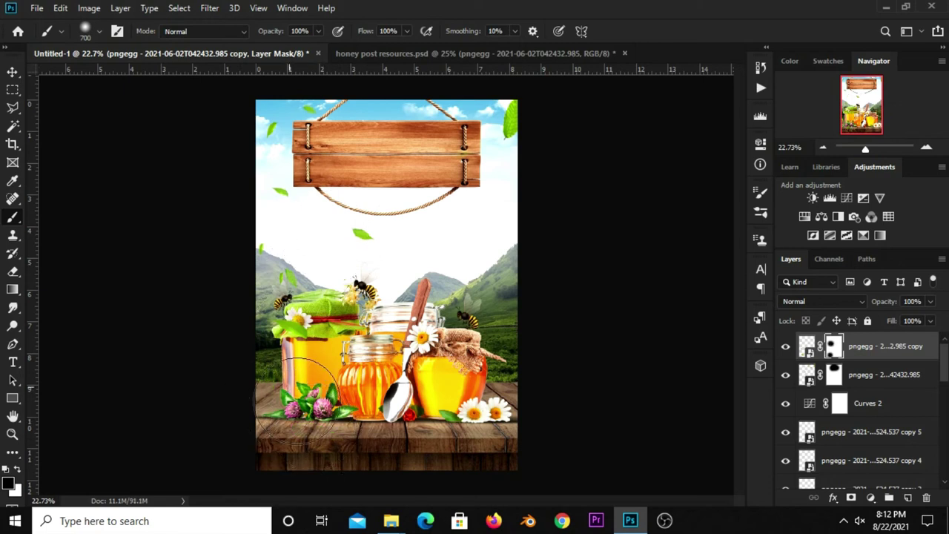
click(13, 72)
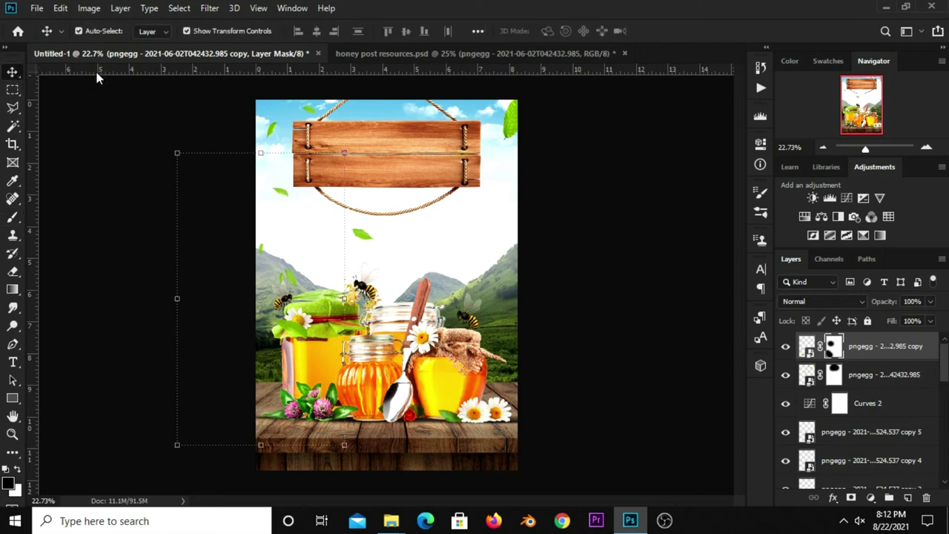
click(846, 375)
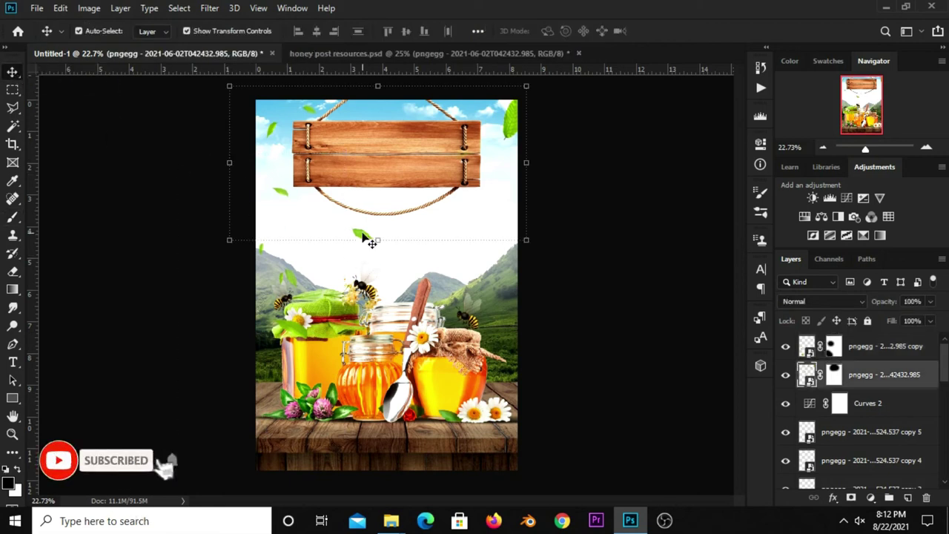
click(846, 348)
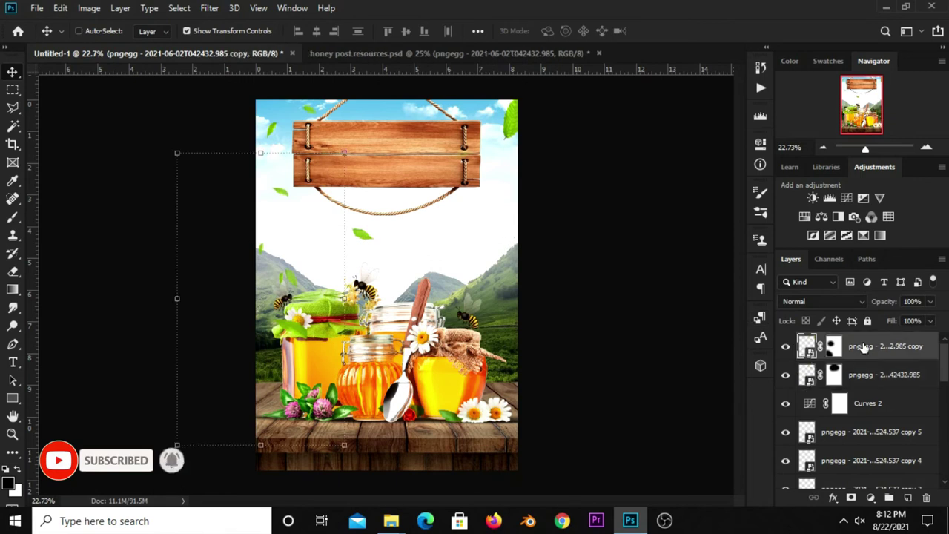
Duplicate the leaves into copy 2 and shift it right and down over the right-hand sky
key(ctrl+j)
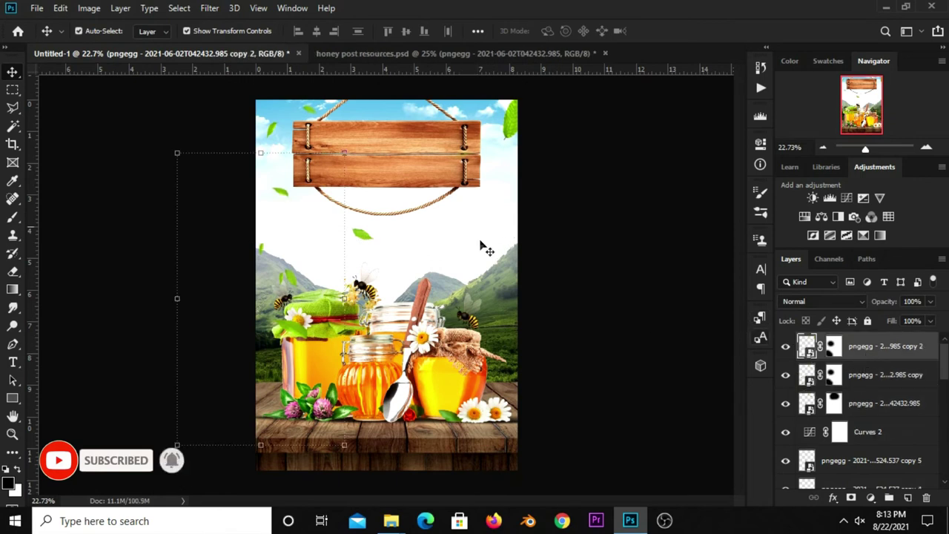
key(ctrl)
drag(315, 267, 538, 258)
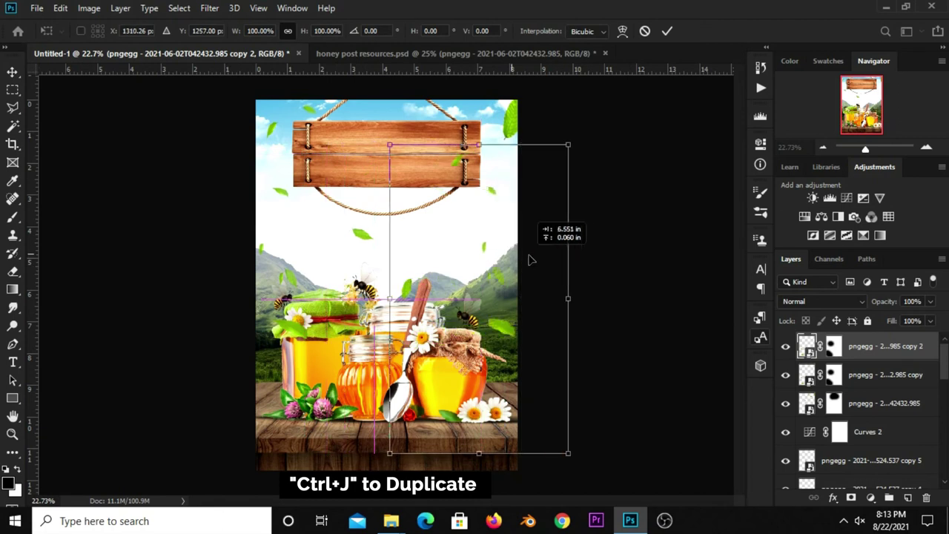
drag(467, 264, 484, 290)
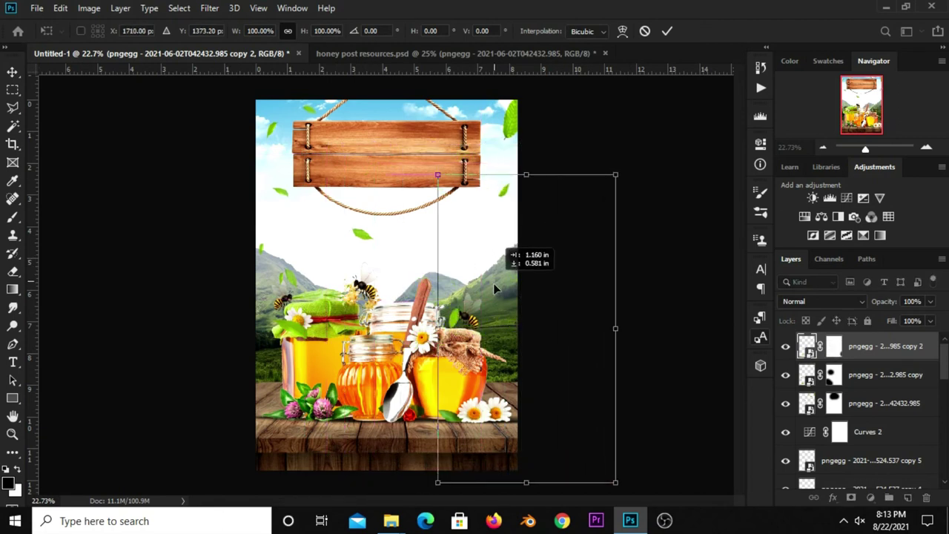
drag(483, 286, 483, 285)
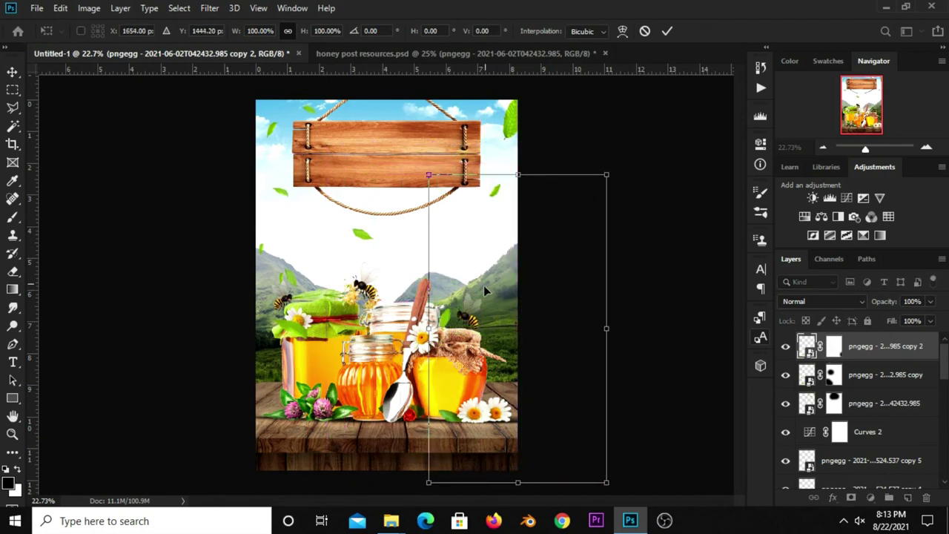
click(668, 31)
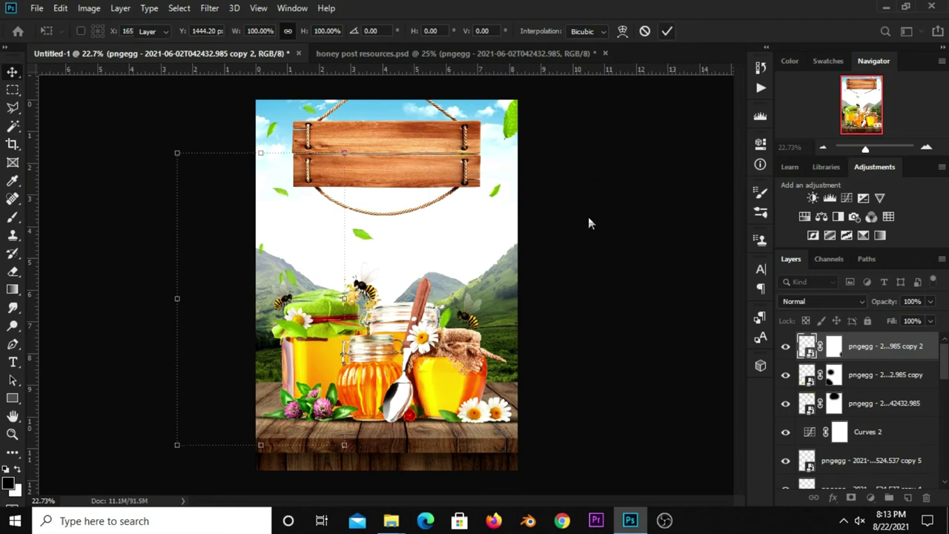
click(563, 256)
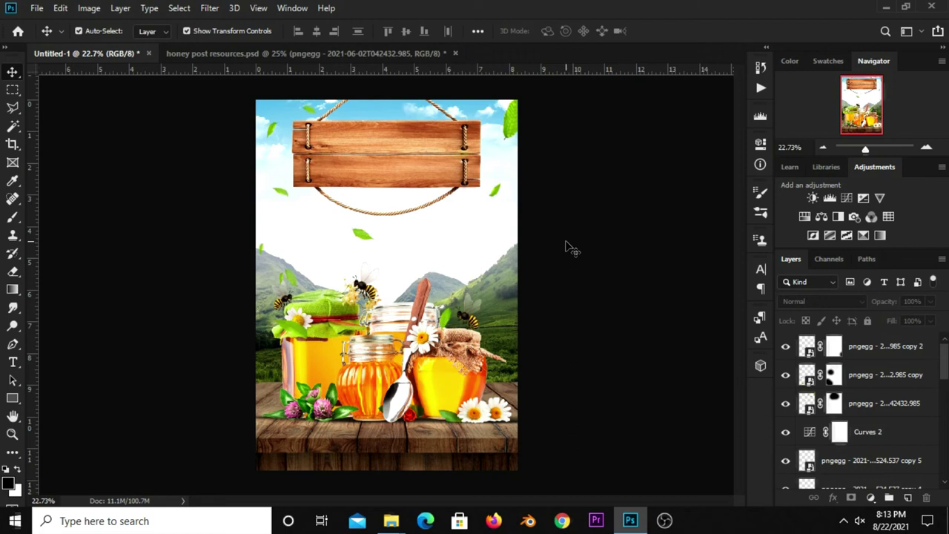
Type the word HONEY in white with the Horizontal Type Tool
drag(10, 369, 47, 368)
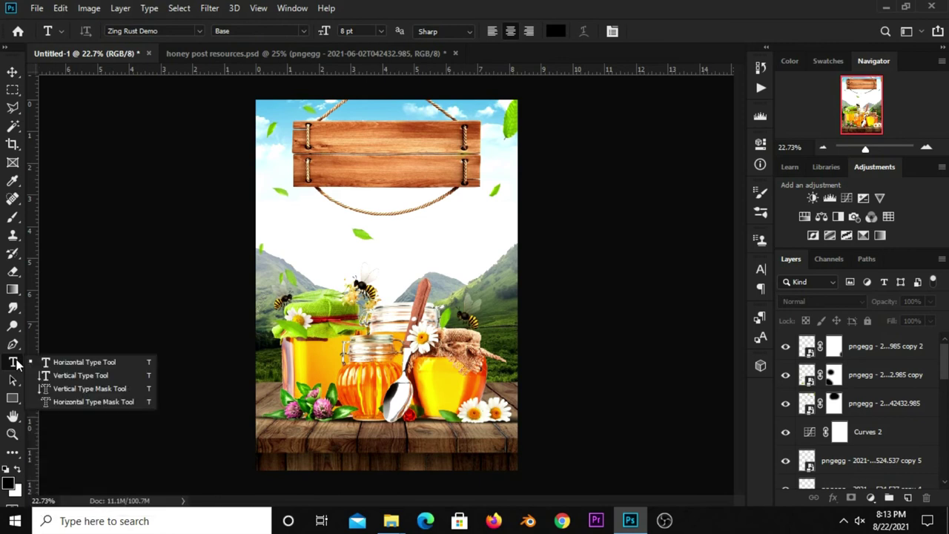
drag(17, 363, 45, 367)
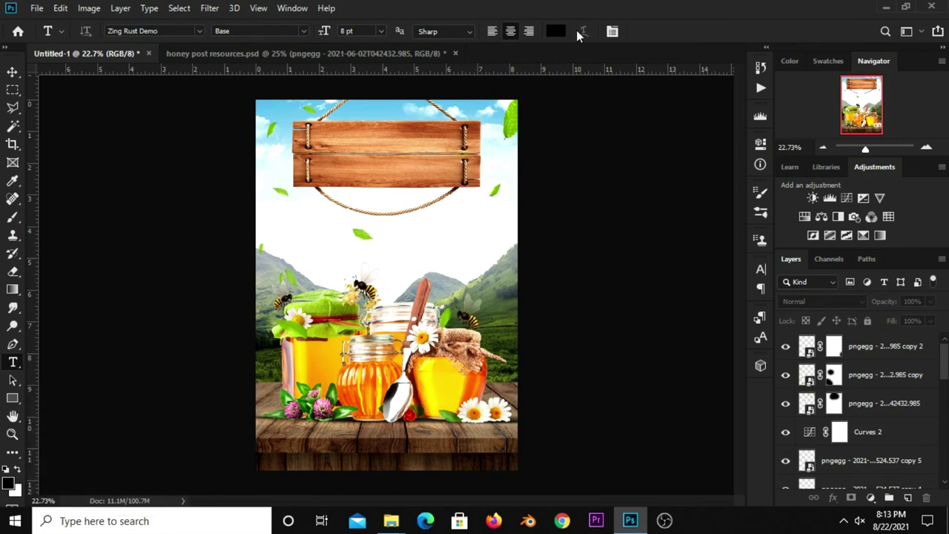
click(556, 31)
click(583, 138)
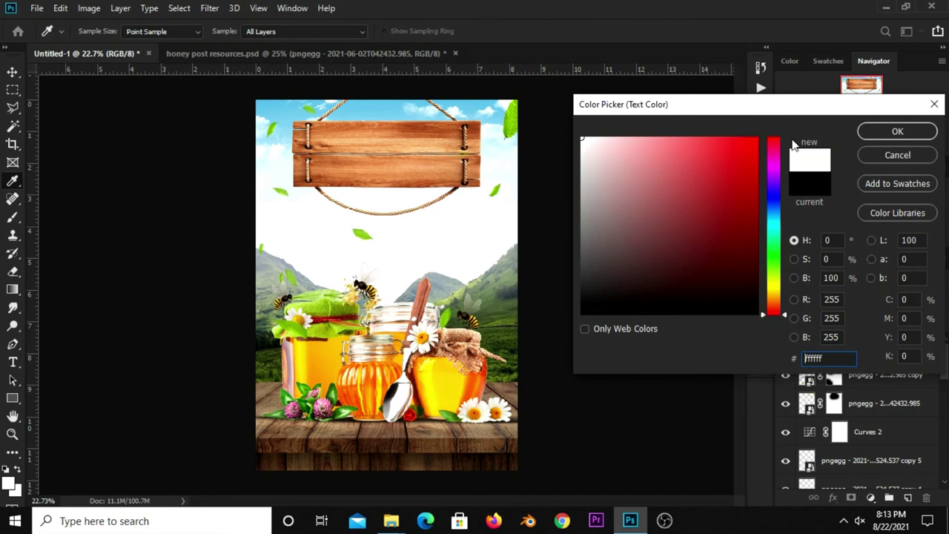
click(870, 133)
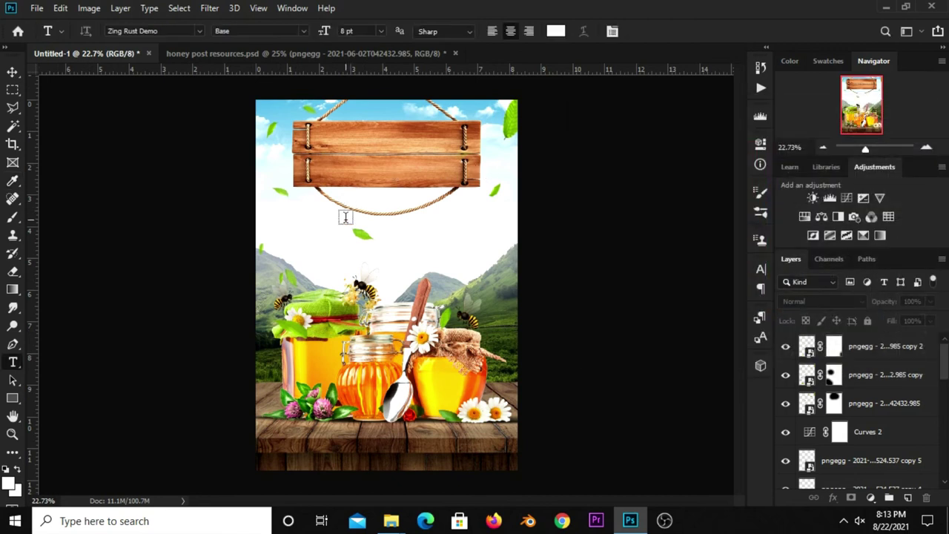
click(346, 217)
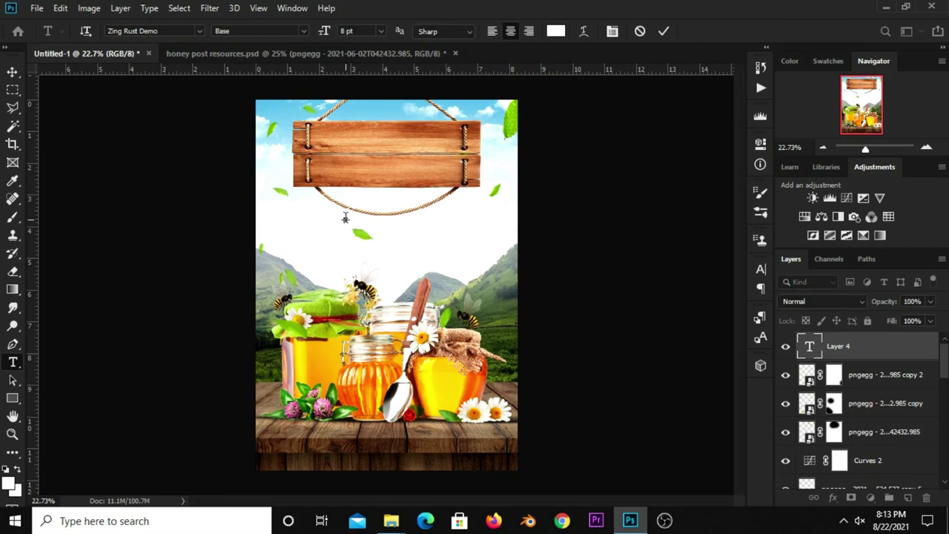
text(HONEY)
click(12, 72)
Scale HONEY up to about 137 pt and move it onto the wooden sign
right_click(12, 72)
click(55, 67)
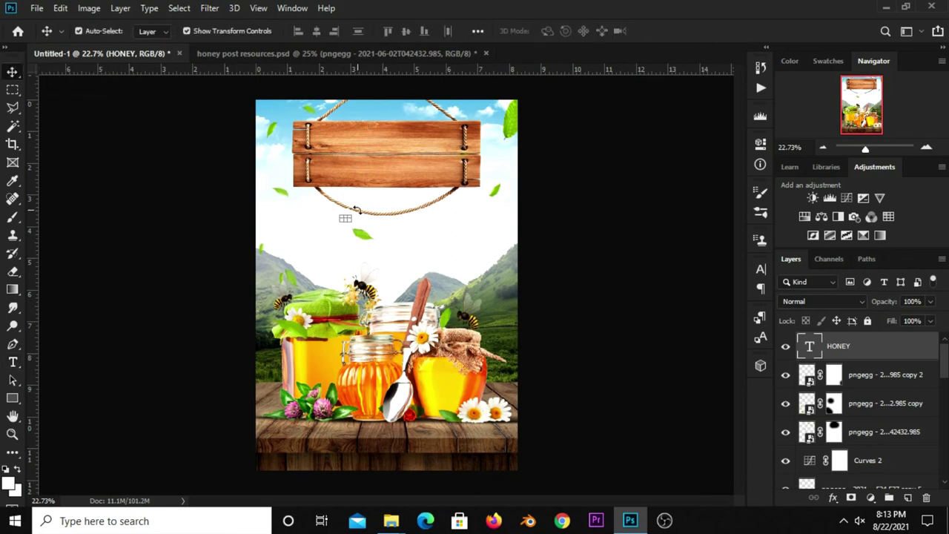
key(ctrl+t)
drag(474, 164, 486, 148)
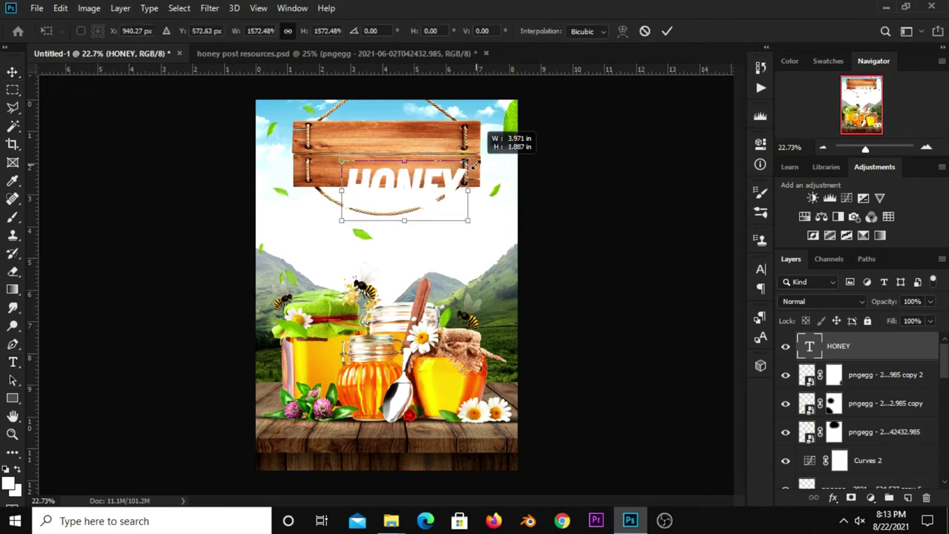
key(Return)
drag(406, 199, 407, 146)
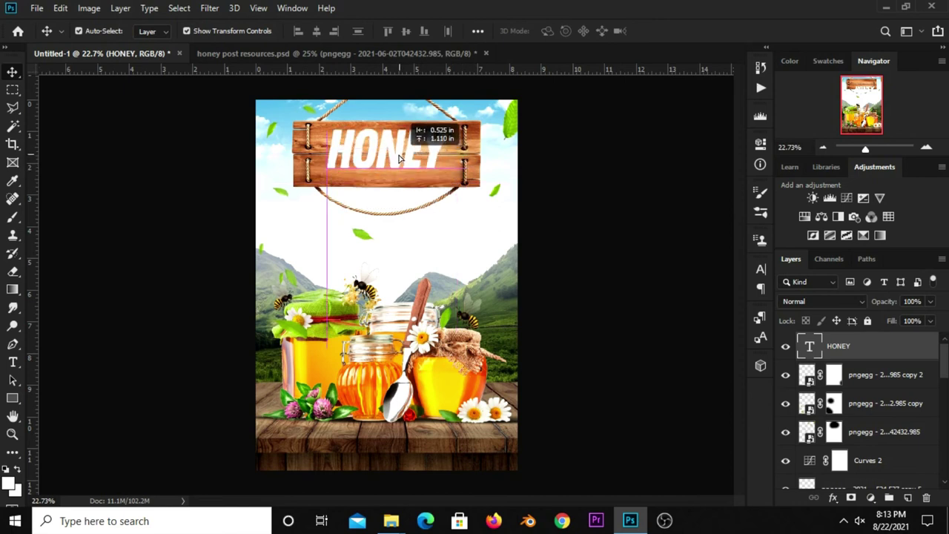
key(ctrl+t)
mouse_move(445, 173)
mouse_down()
mouse_move(467, 172)
mouse_move(445, 154)
mouse_move(456, 132)
mouse_up()
key(Return)
key(ctrl+t)
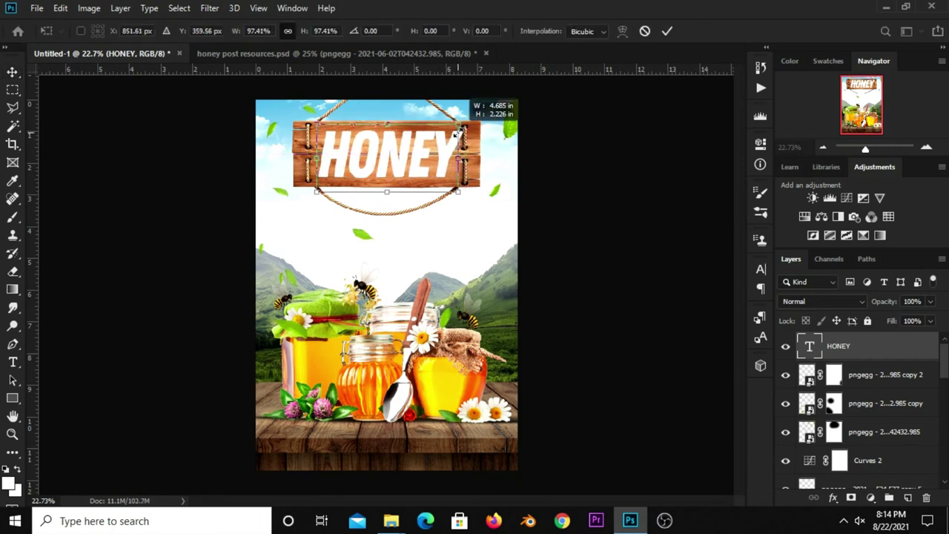
key(Return)
drag(397, 157, 402, 158)
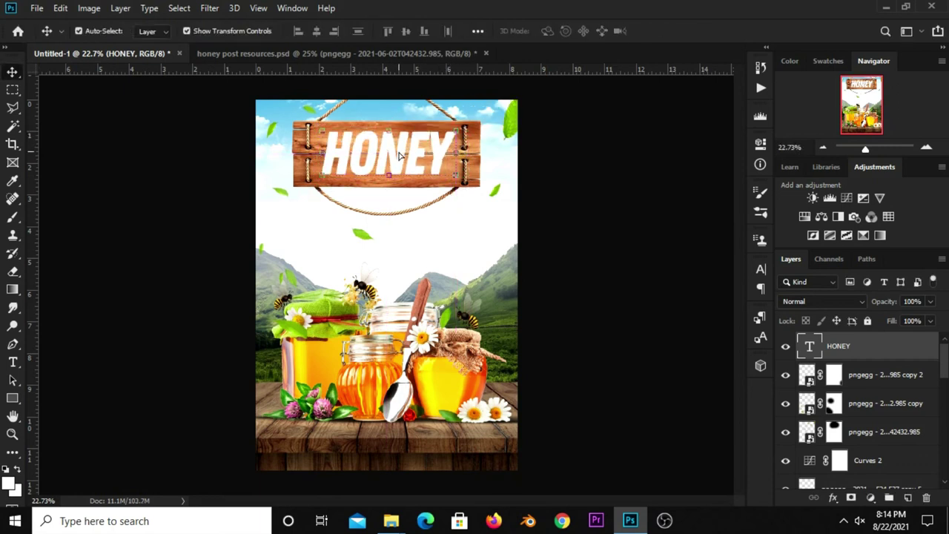
Tighten the HONEY letter tracking to -60 in the Character panel
click(761, 269)
click(735, 319)
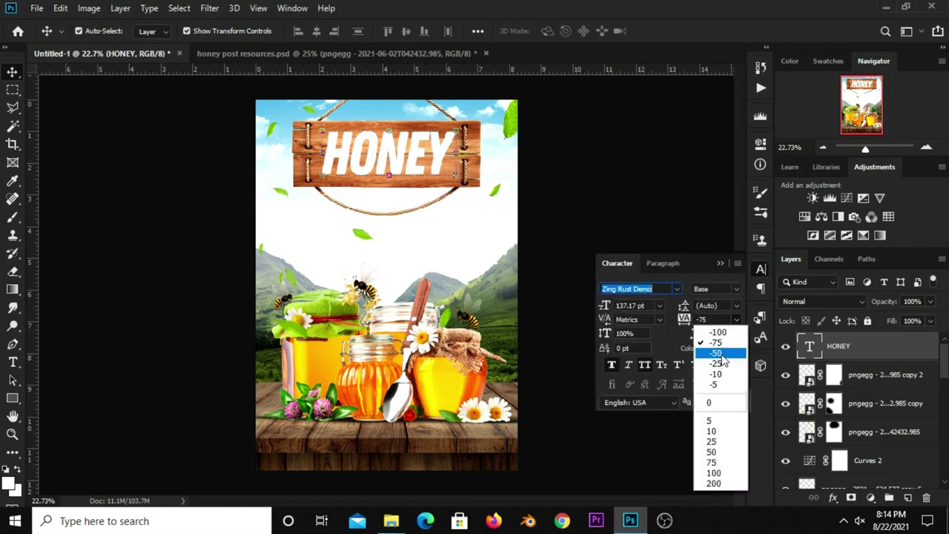
click(715, 353)
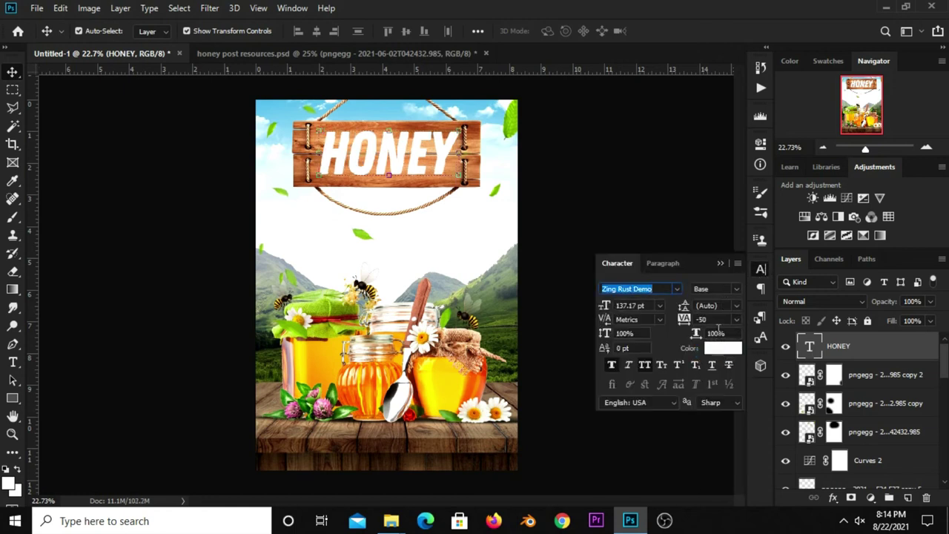
double_click(701, 319)
text(-75)
key(Return)
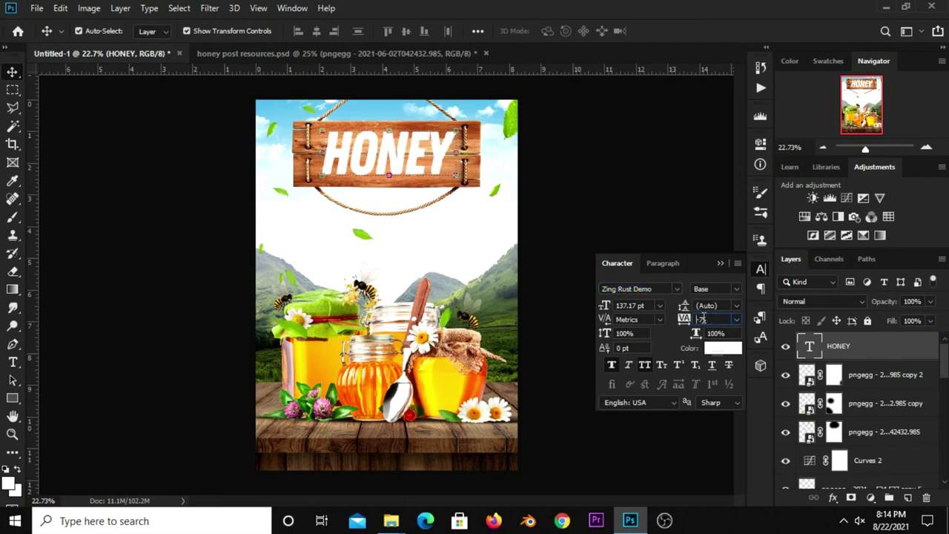
double_click(702, 319)
text(-5)
key(Return)
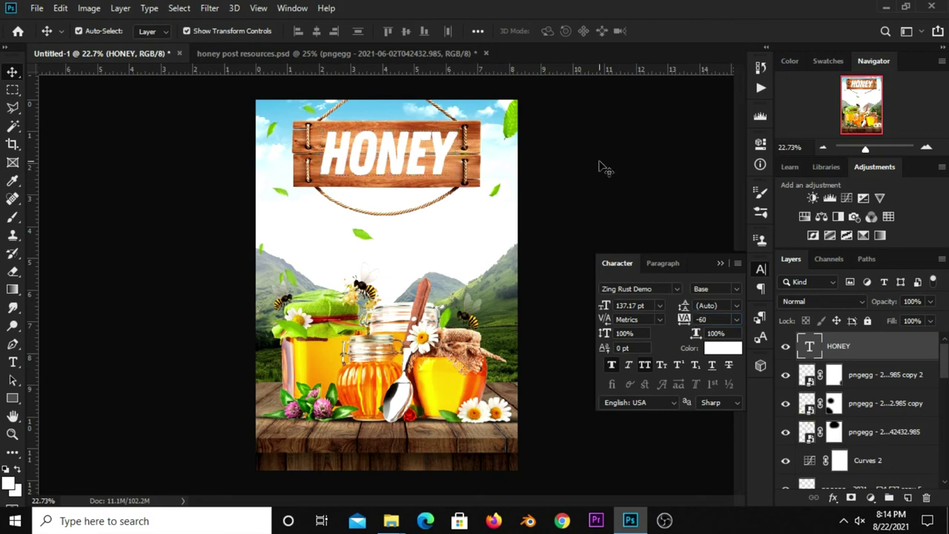
Centre HONEY horizontally on the sign and toggle it to compare
drag(385, 154, 396, 157)
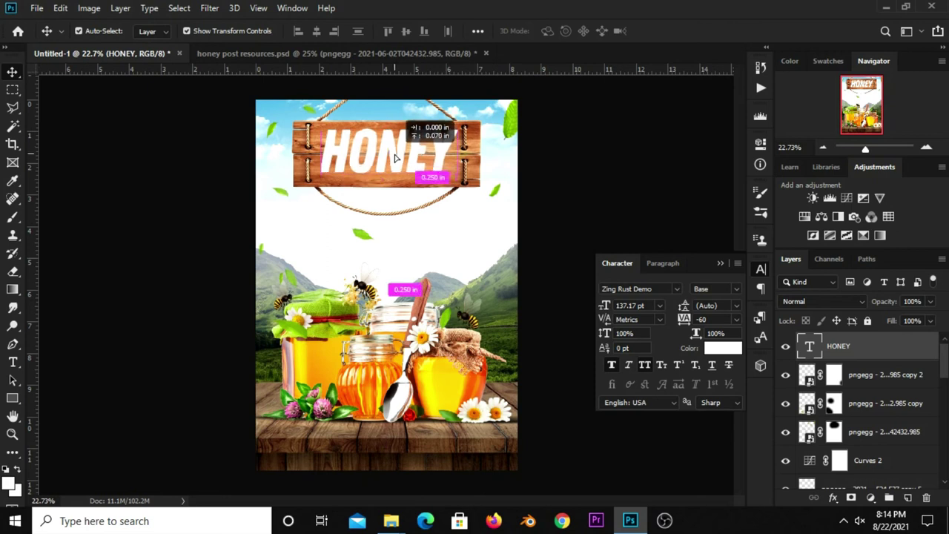
drag(395, 157, 394, 157)
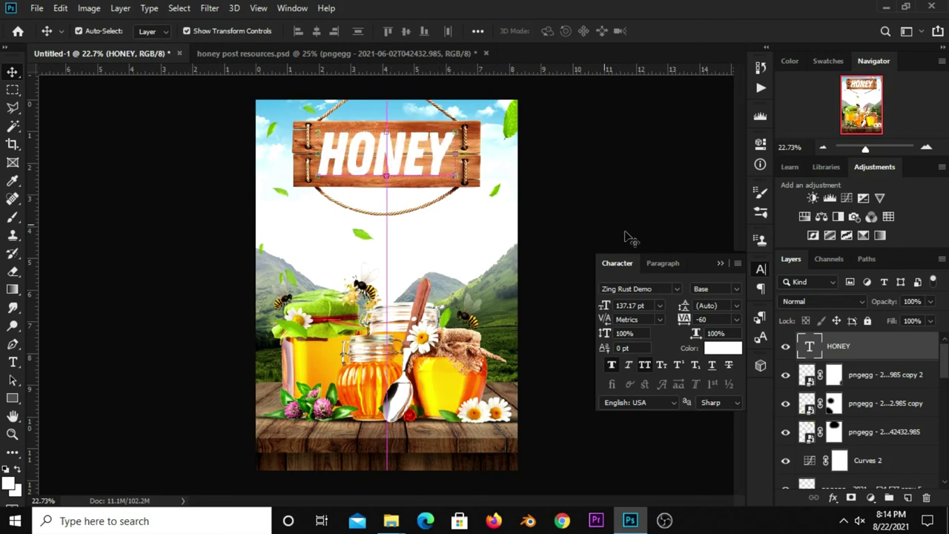
click(720, 263)
click(622, 219)
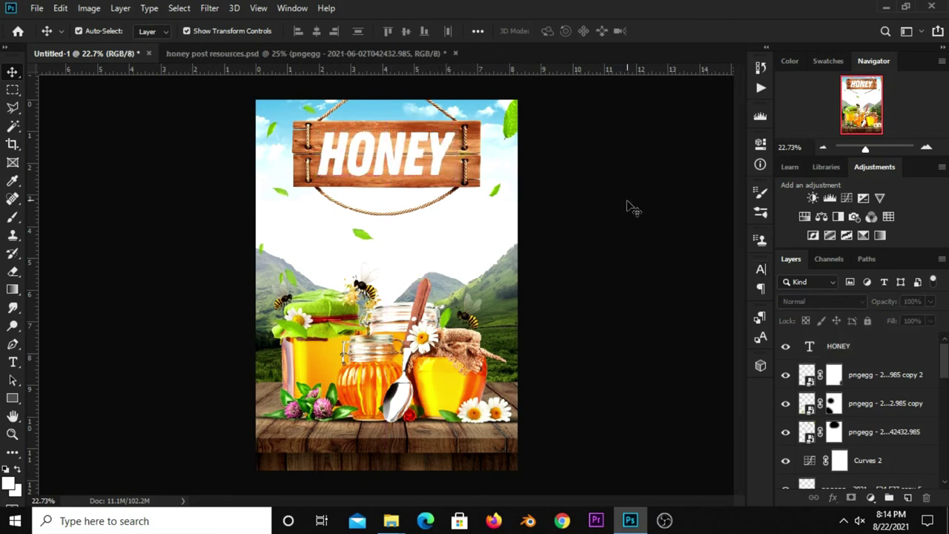
click(401, 162)
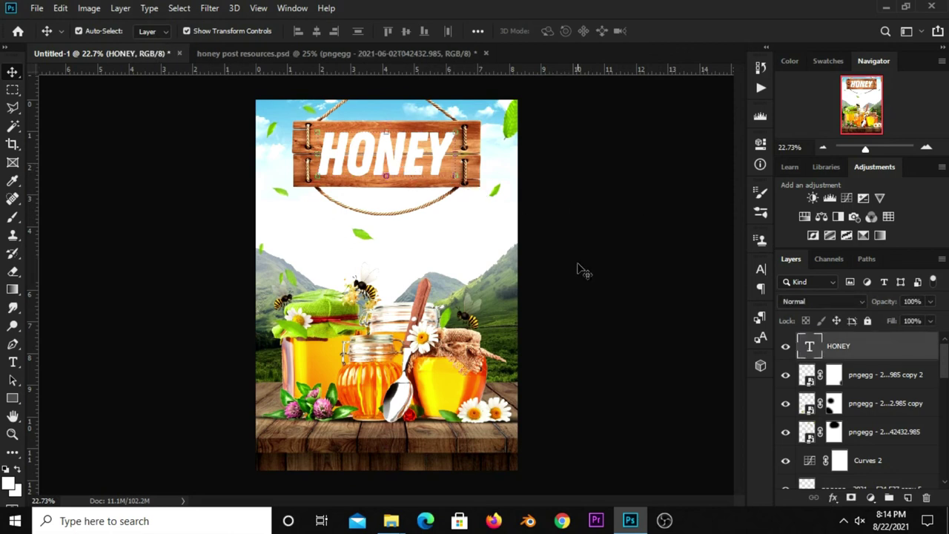
click(785, 346)
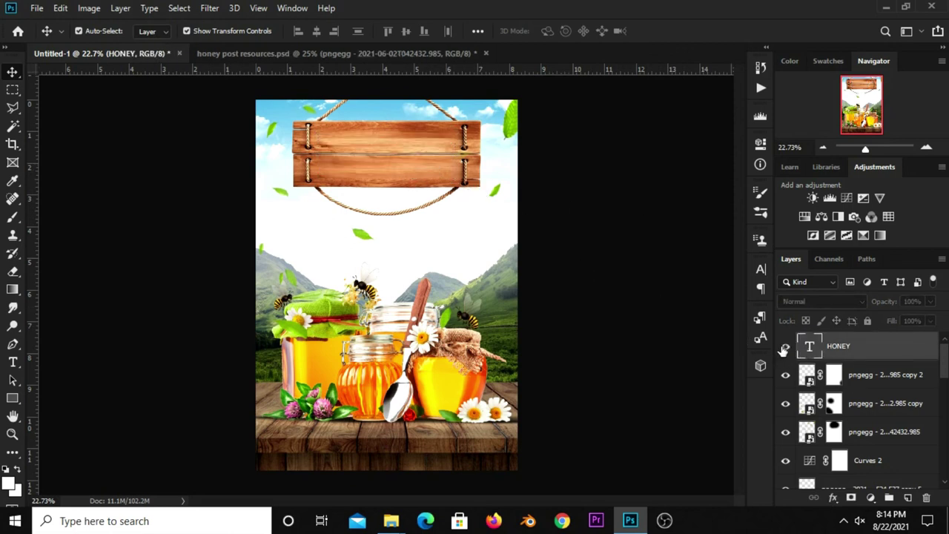
Open HONEY's Blending Options and experiment with the Underlying Layer Blend If slider
click(833, 497)
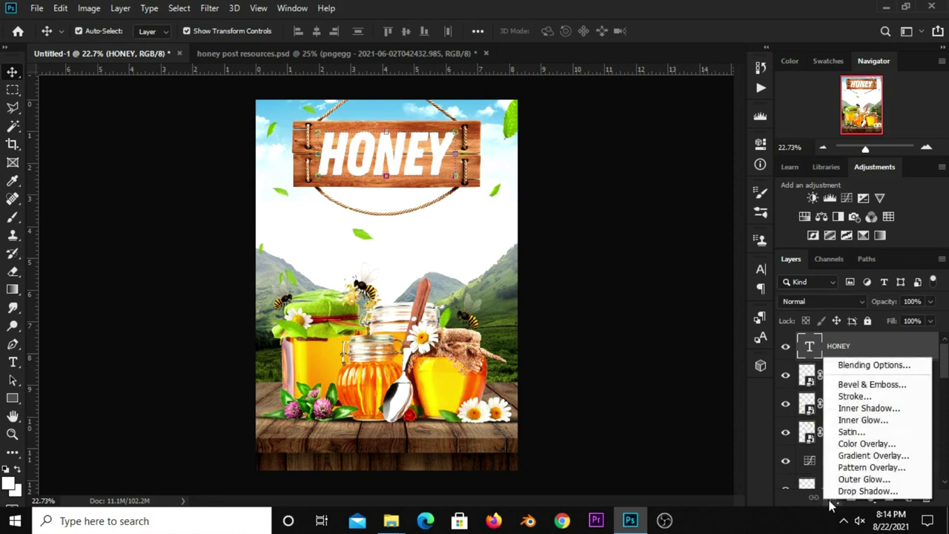
click(852, 367)
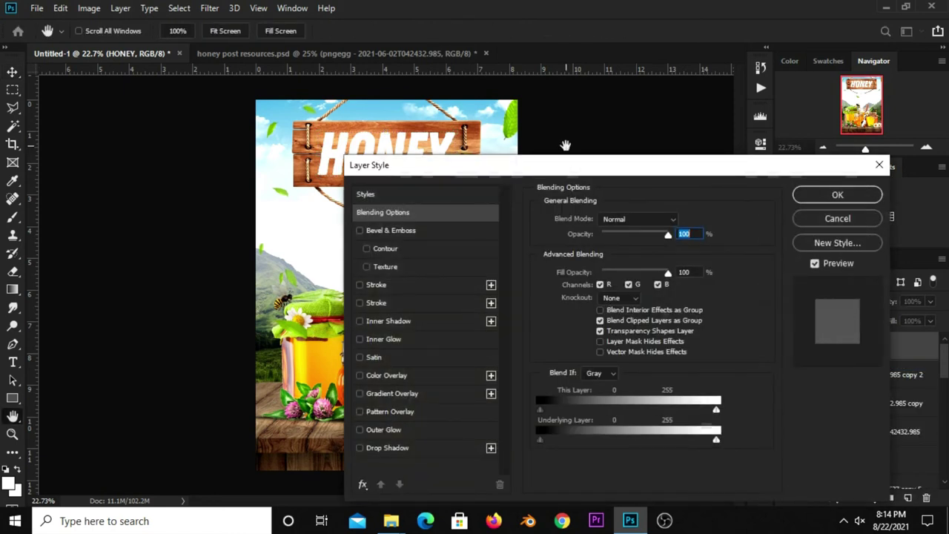
drag(571, 174, 556, 120)
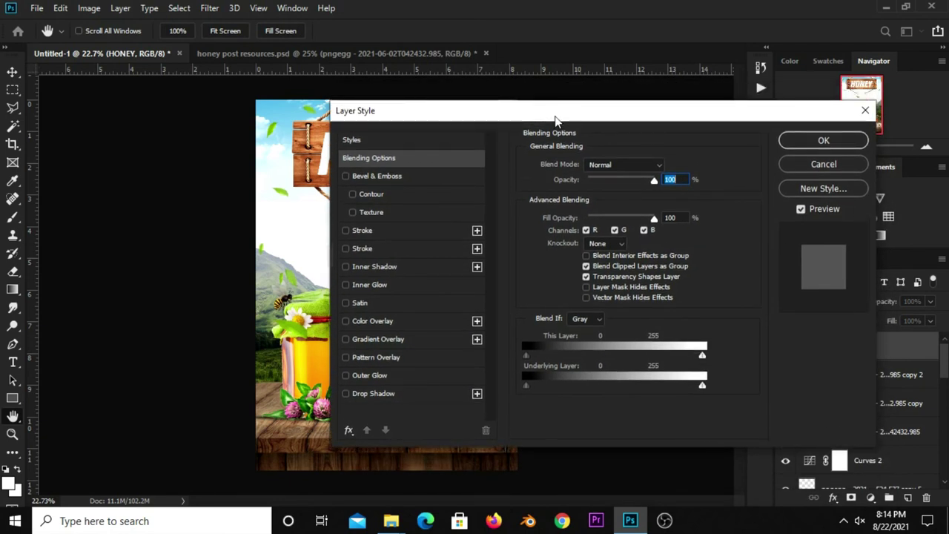
drag(527, 384, 590, 386)
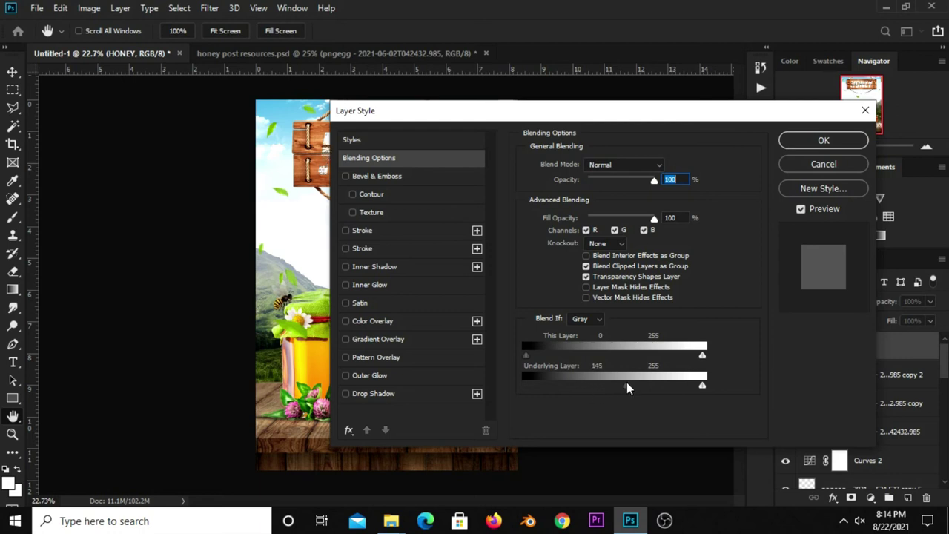
mouse_move(629, 383)
mouse_down()
mouse_move(542, 382)
mouse_move(566, 382)
mouse_up()
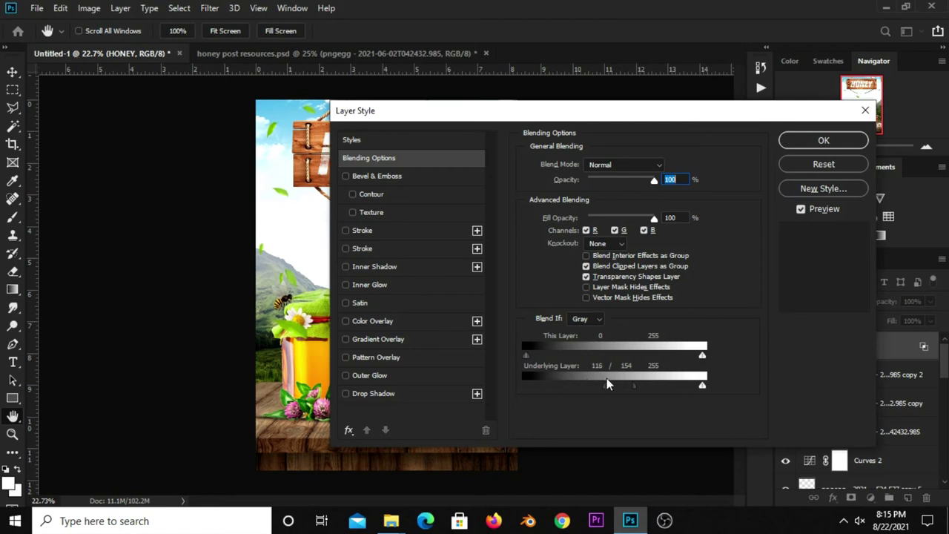
mouse_move(600, 386)
mouse_down()
mouse_move(536, 386)
mouse_move(544, 388)
mouse_up()
drag(432, 118, 430, 105)
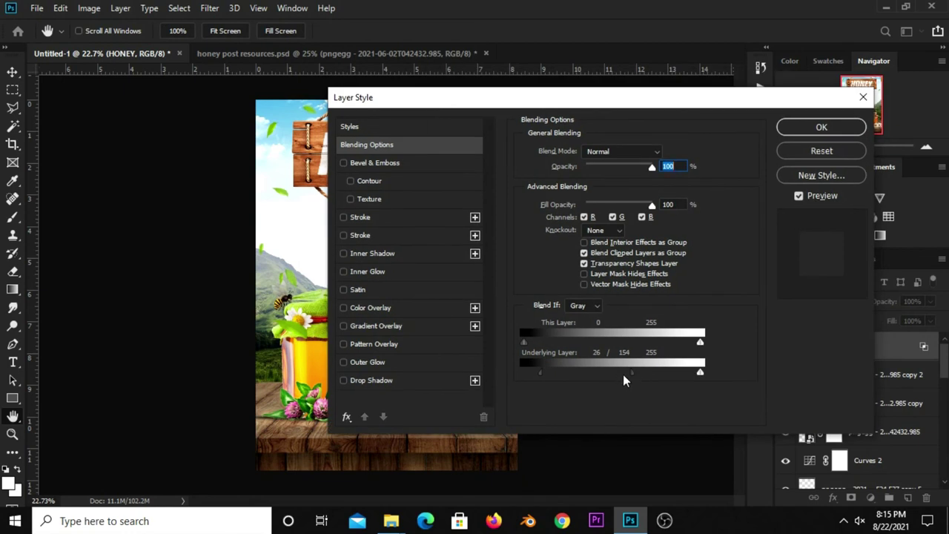
mouse_move(591, 373)
mouse_down()
mouse_move(523, 375)
mouse_move(556, 373)
mouse_up()
click(523, 375)
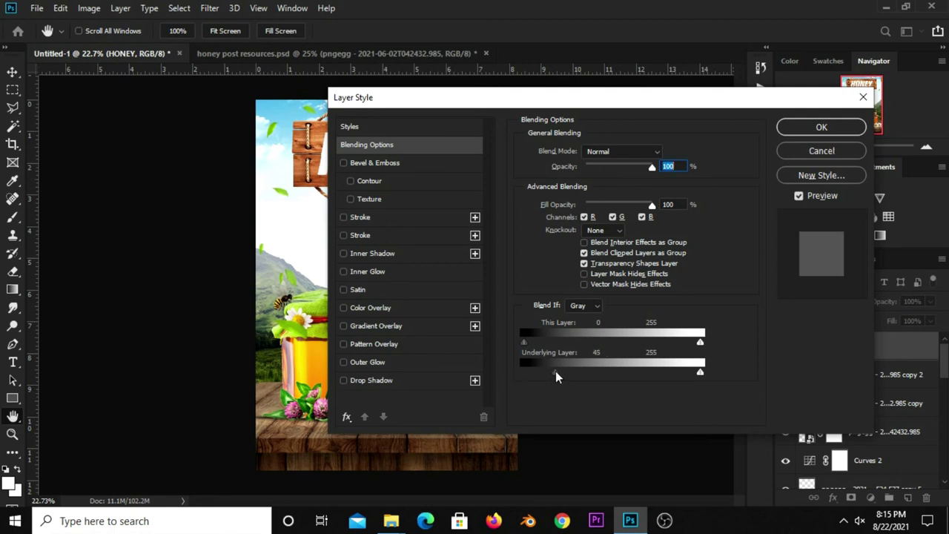
Split the Underlying Layer black slider to 85/143 and apply the blending
drag(446, 97, 561, 110)
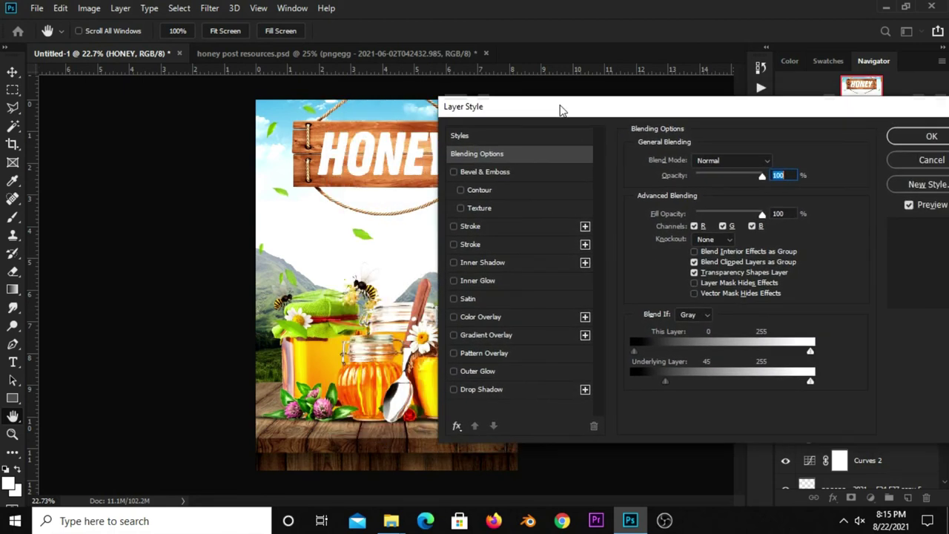
drag(667, 383, 702, 382)
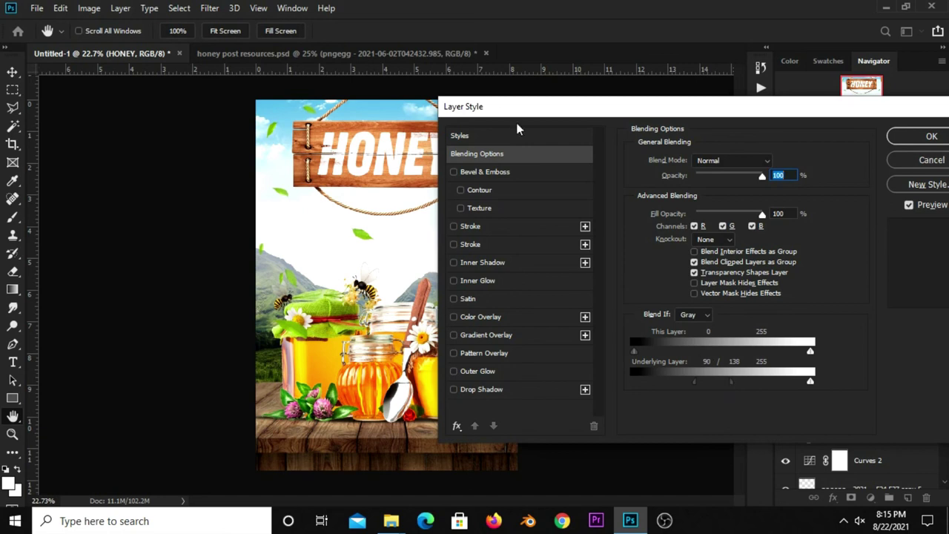
mouse_move(502, 110)
mouse_down()
mouse_move(576, 123)
mouse_move(284, 72)
mouse_up()
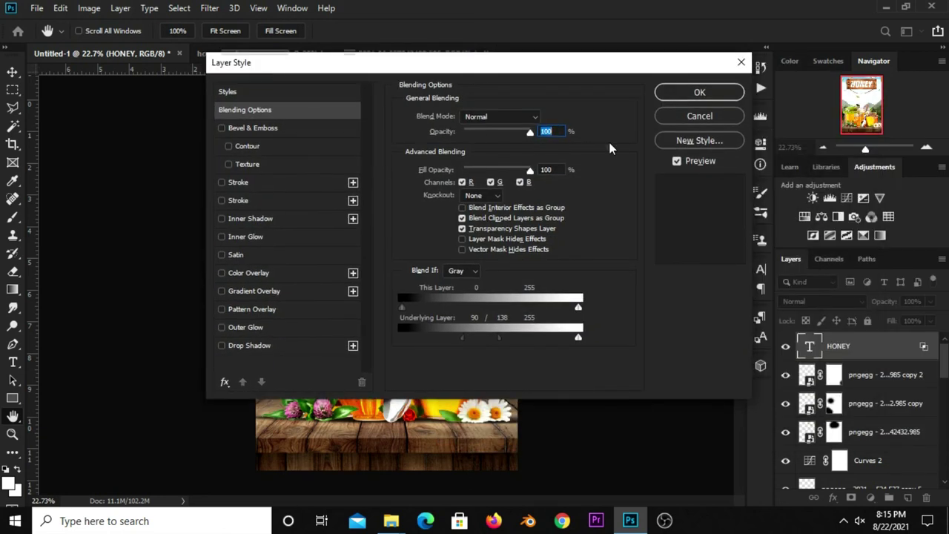
key(alt)
click(699, 92)
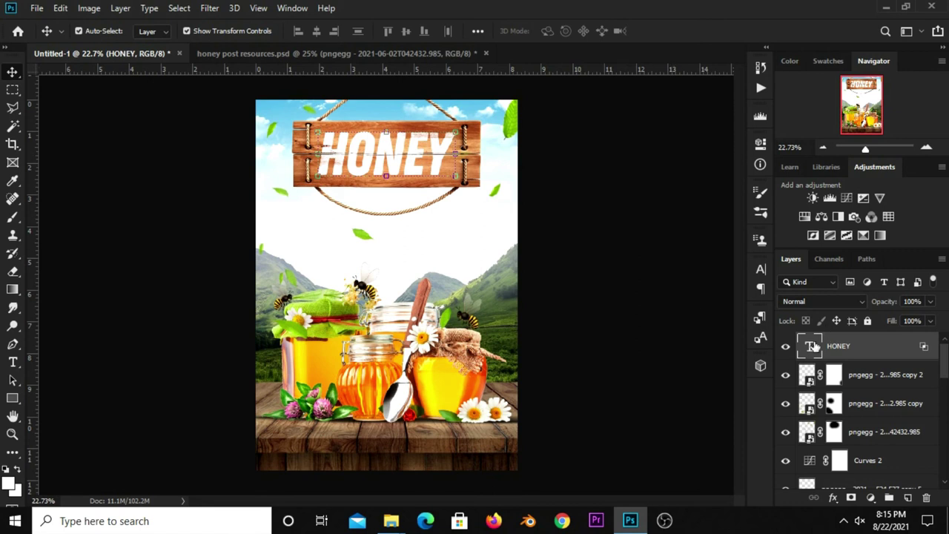
Review the poster at different zooms, then stamp all visible layers into Layer 4
click(785, 350)
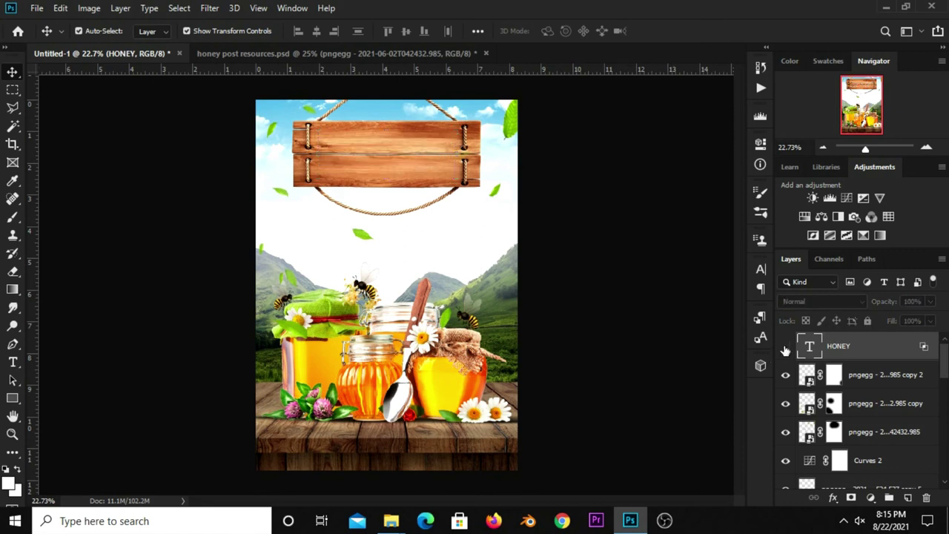
click(644, 252)
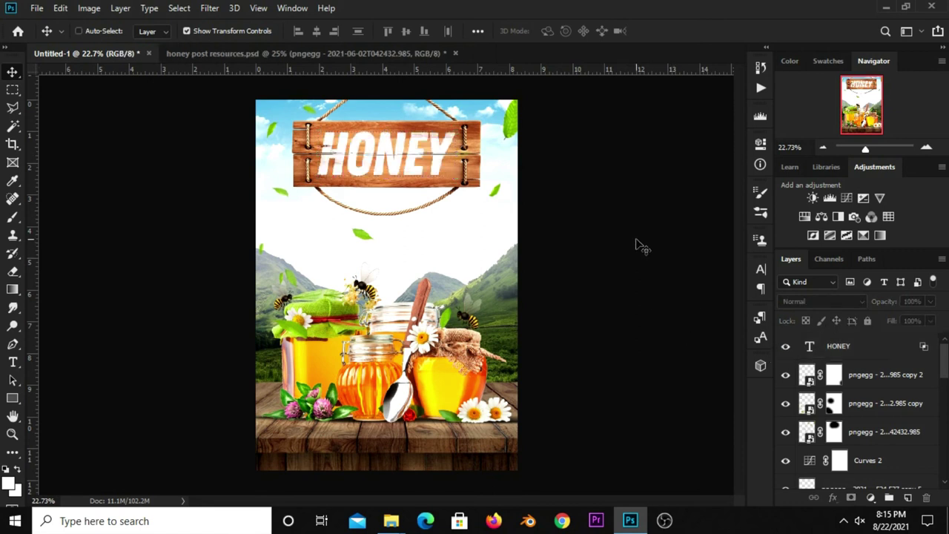
scroll(641, 248, up, 1)
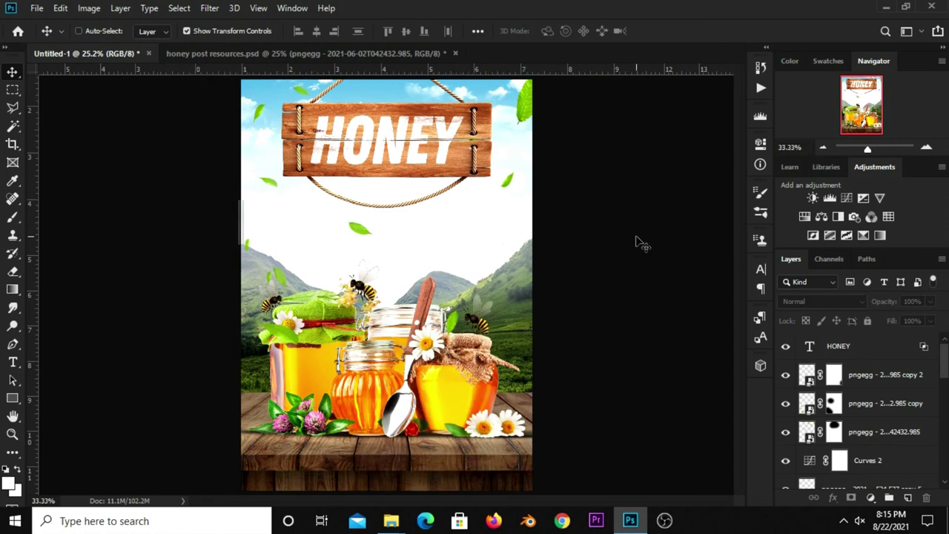
key(ctrl+plus)
key(ctrl+minus)
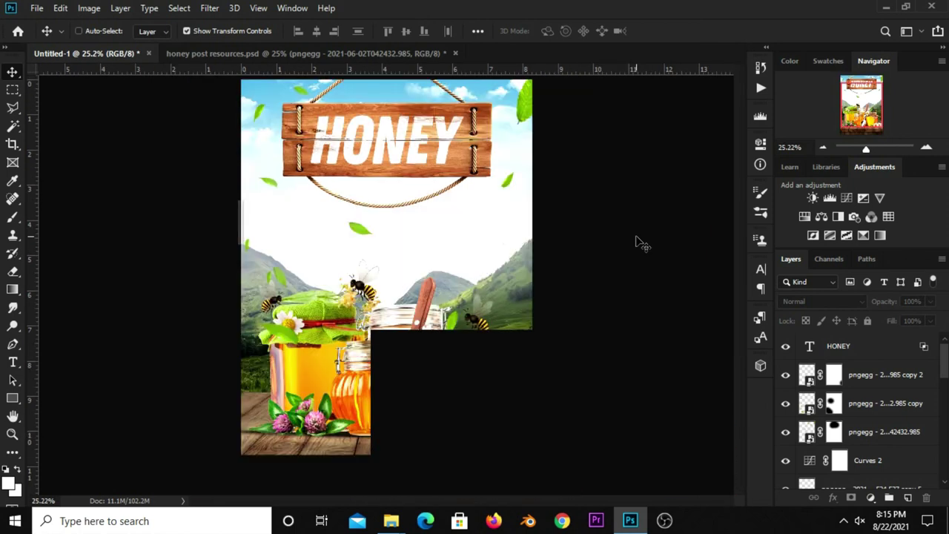
scroll(642, 243, down, 3)
scroll(642, 244, up, 3)
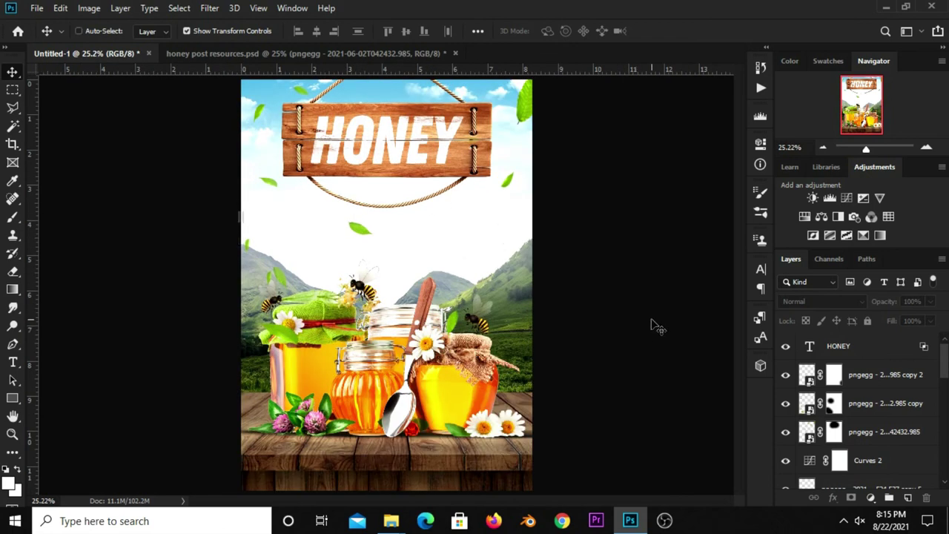
key(ctrl+alt+shift+e)
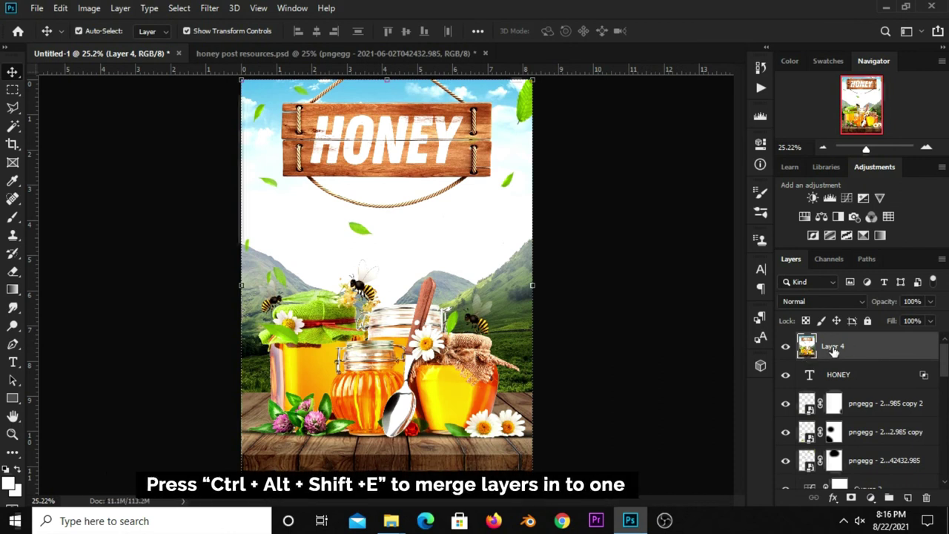
click(210, 8)
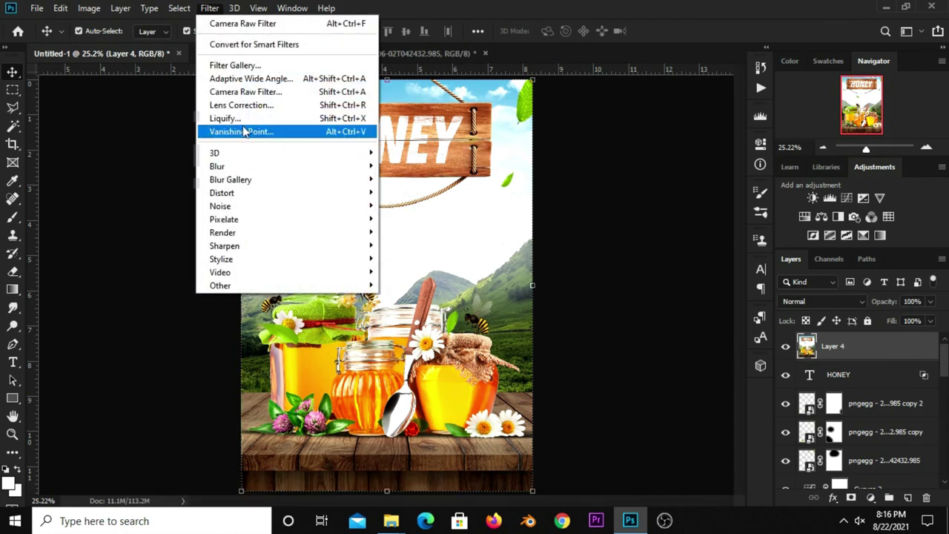
In Camera Raw, set Exposure -0.25, Contrast +23, Highlights +7, Shadows -13, Whites +18, Blacks -9
click(262, 90)
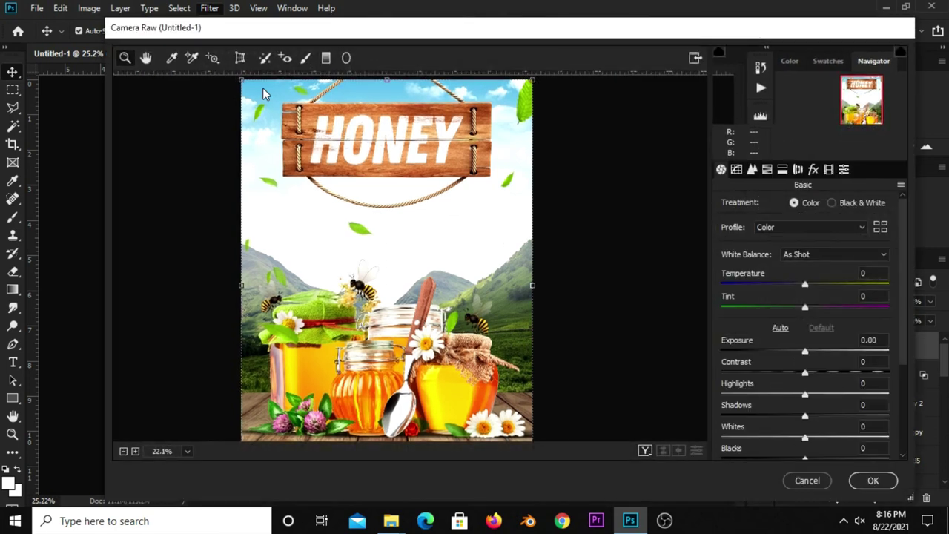
click(805, 355)
drag(805, 354, 798, 358)
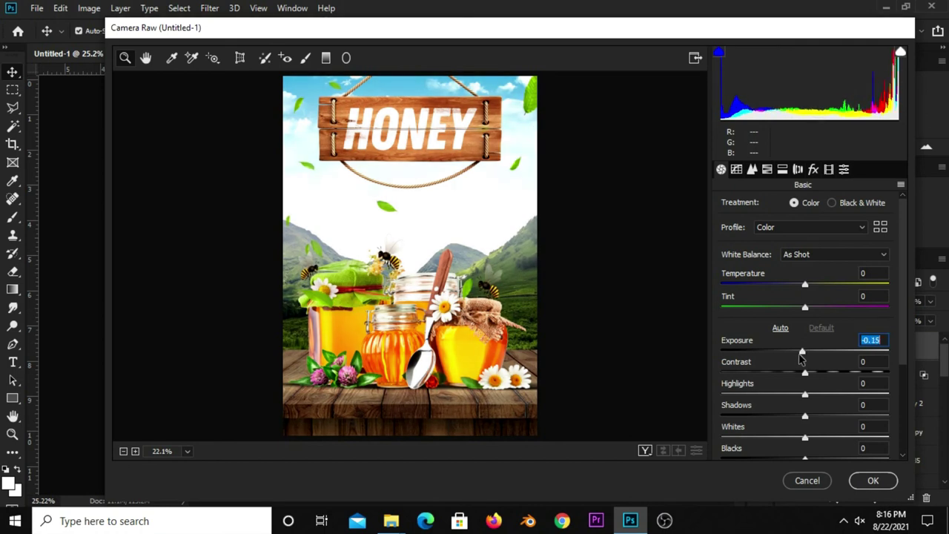
drag(810, 376, 827, 377)
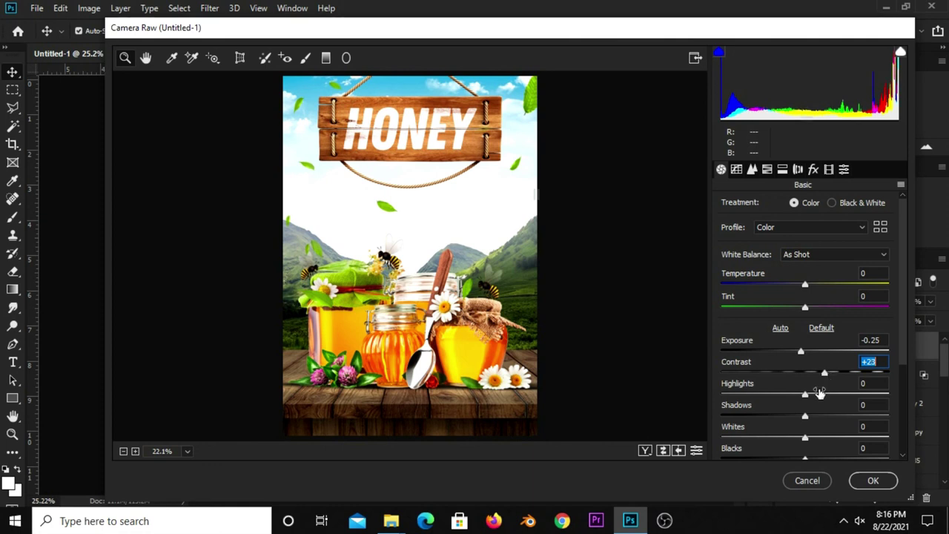
drag(810, 398, 817, 398)
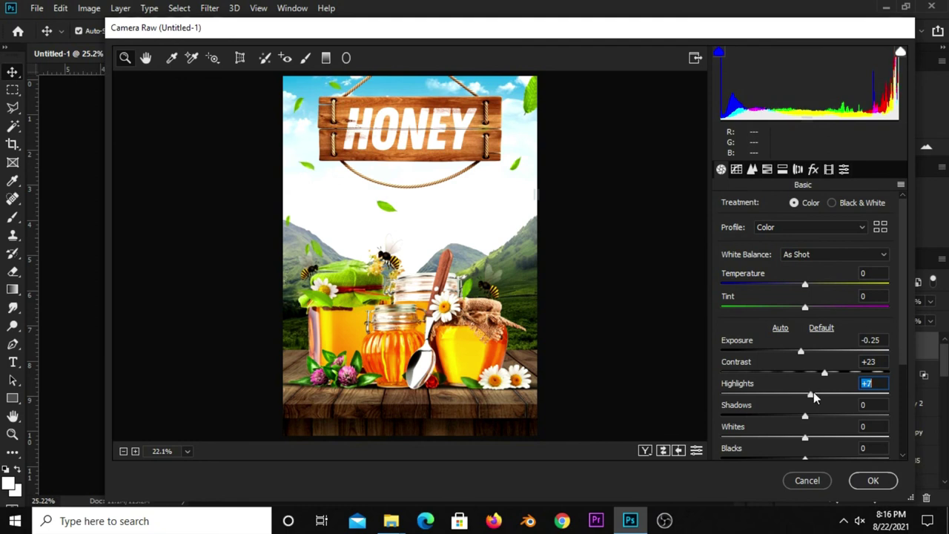
mouse_move(805, 418)
mouse_down()
mouse_move(794, 417)
mouse_move(821, 439)
mouse_up()
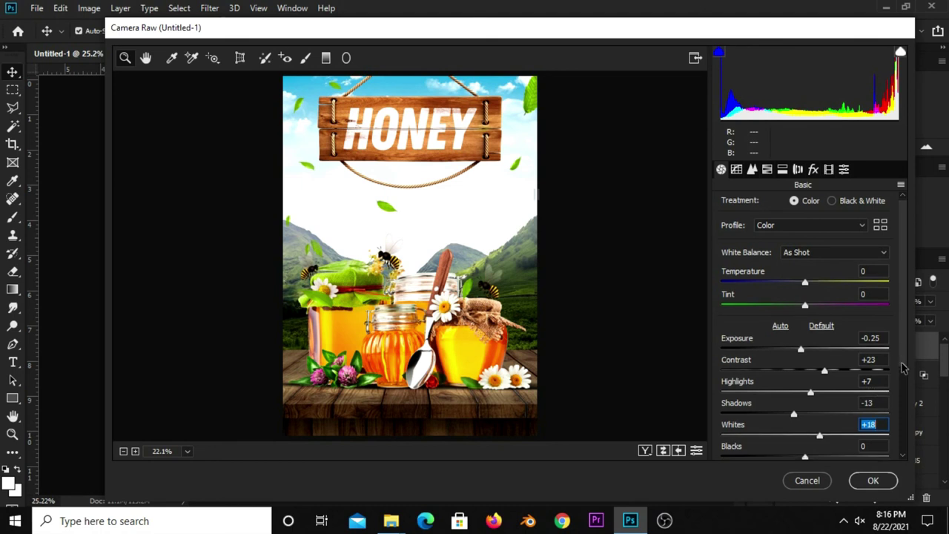
scroll(902, 369, down, 1)
drag(805, 433, 800, 435)
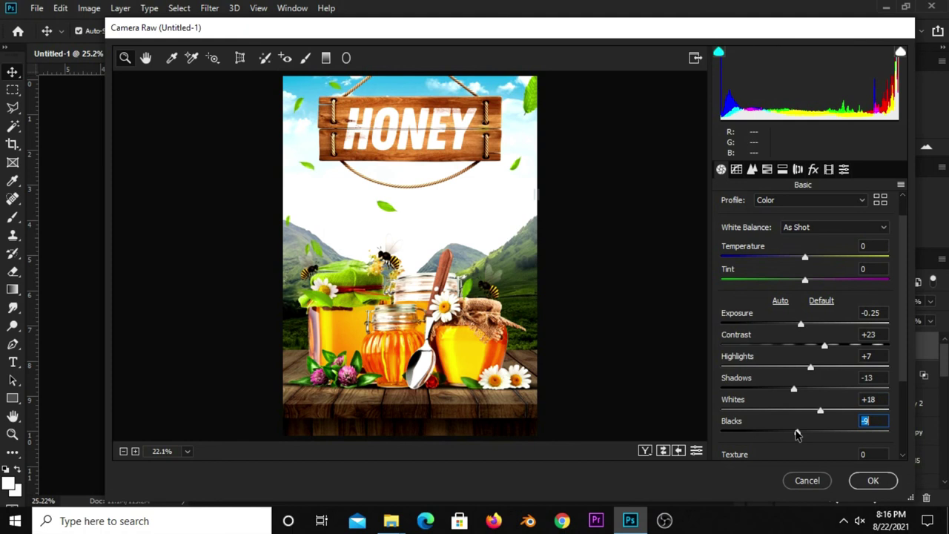
Double-check the Basic panel values and apply the Camera Raw grade to Layer 4
click(877, 399)
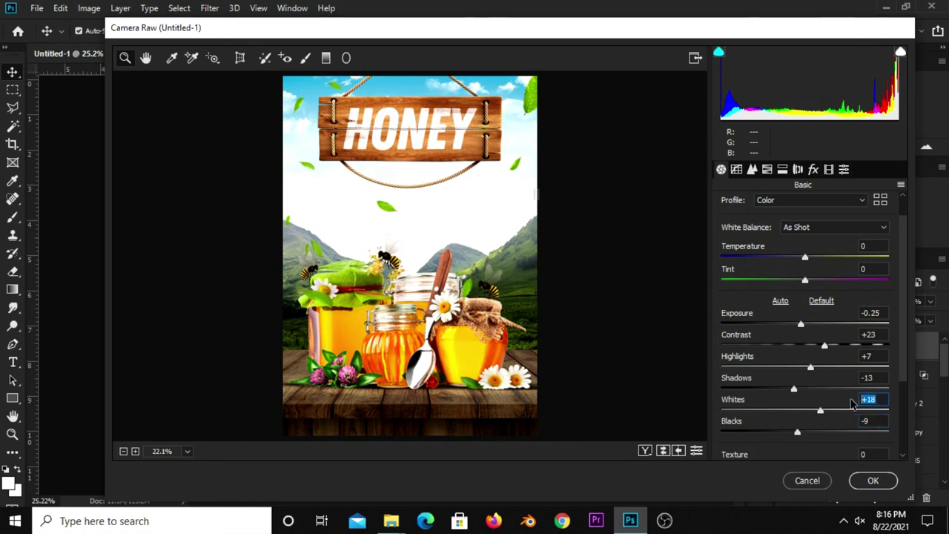
click(874, 378)
drag(874, 378, 859, 384)
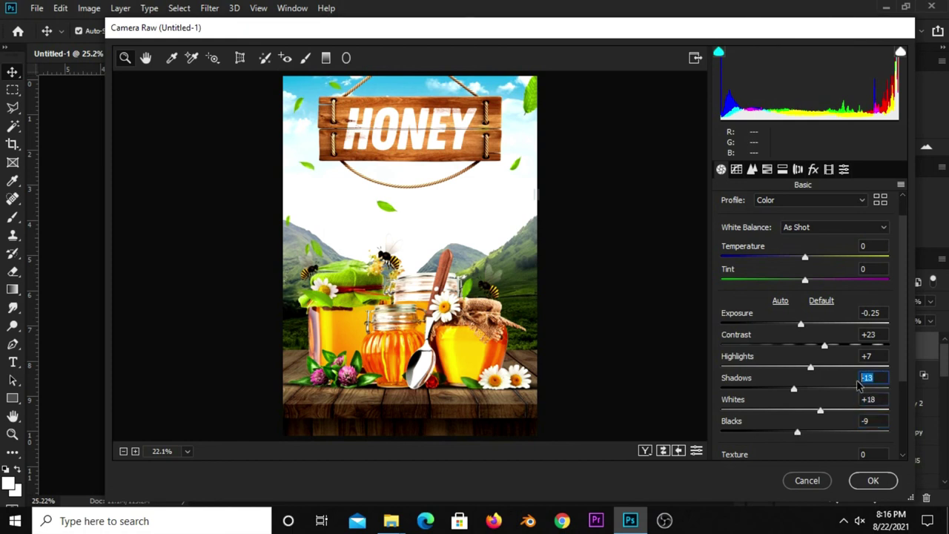
click(869, 356)
click(869, 335)
click(880, 313)
click(872, 479)
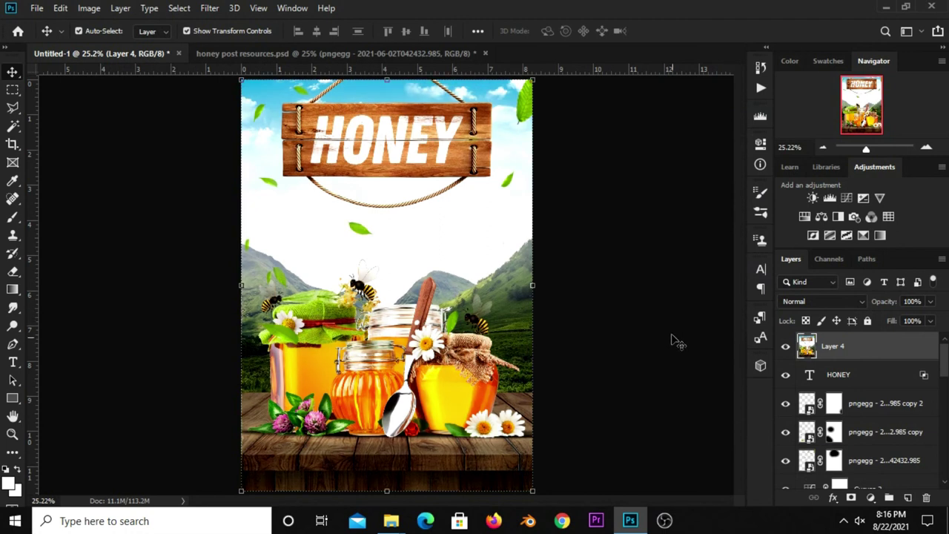
click(786, 347)
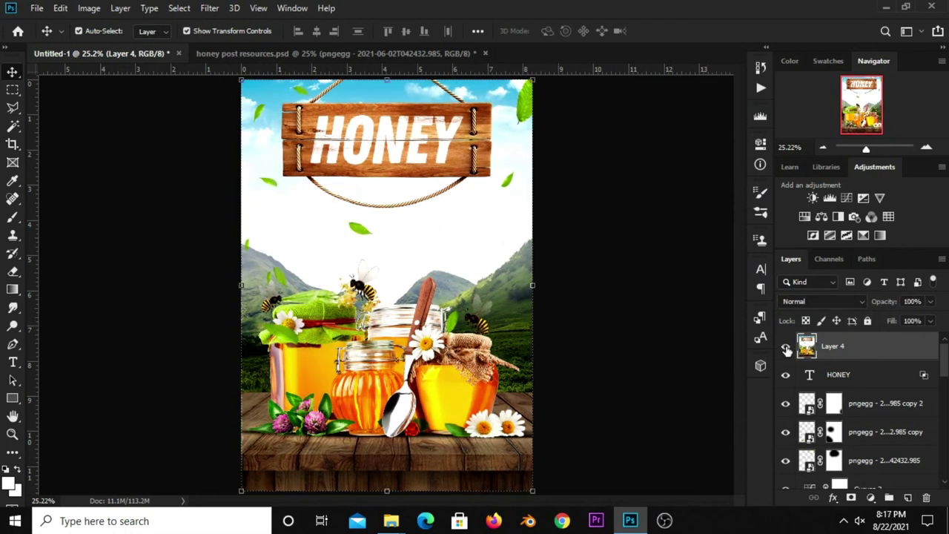
click(786, 347)
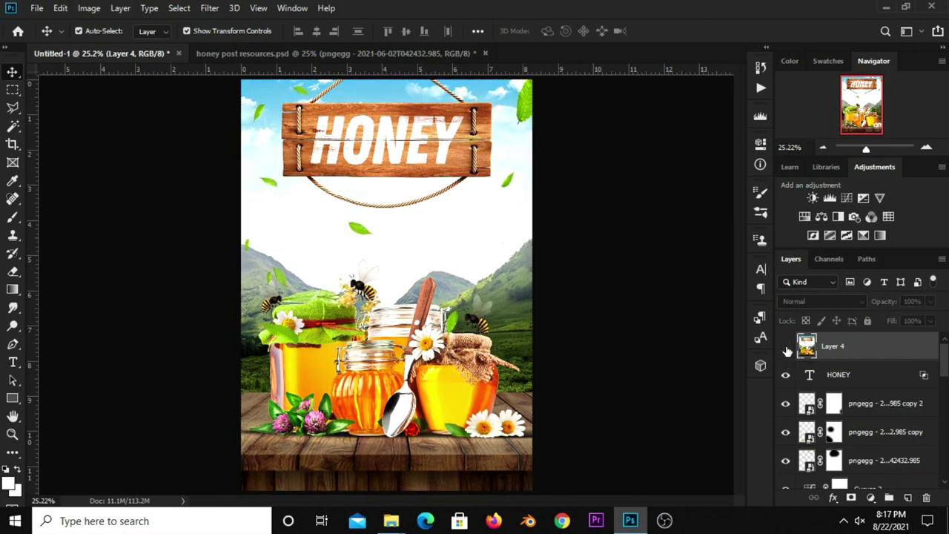
click(634, 349)
key(ctrl+plus)
key(ctrl+minus)
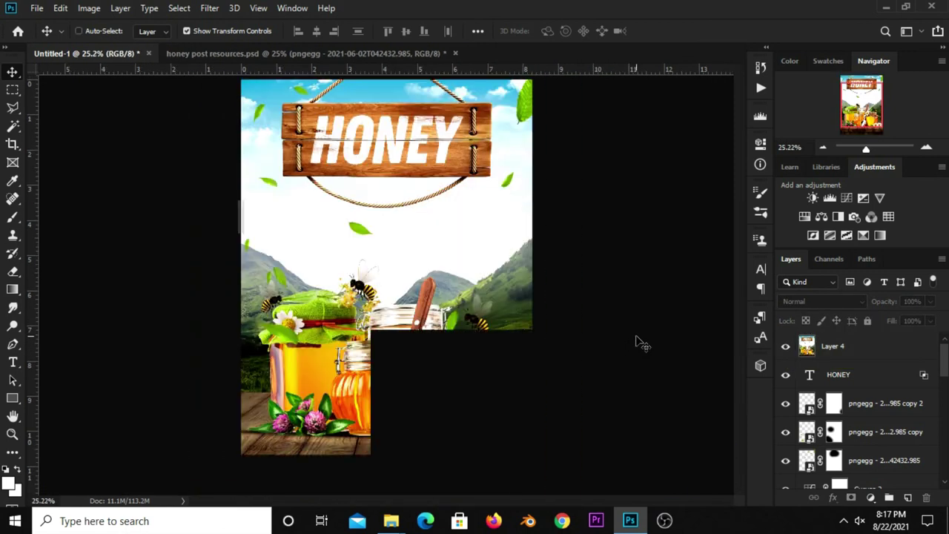